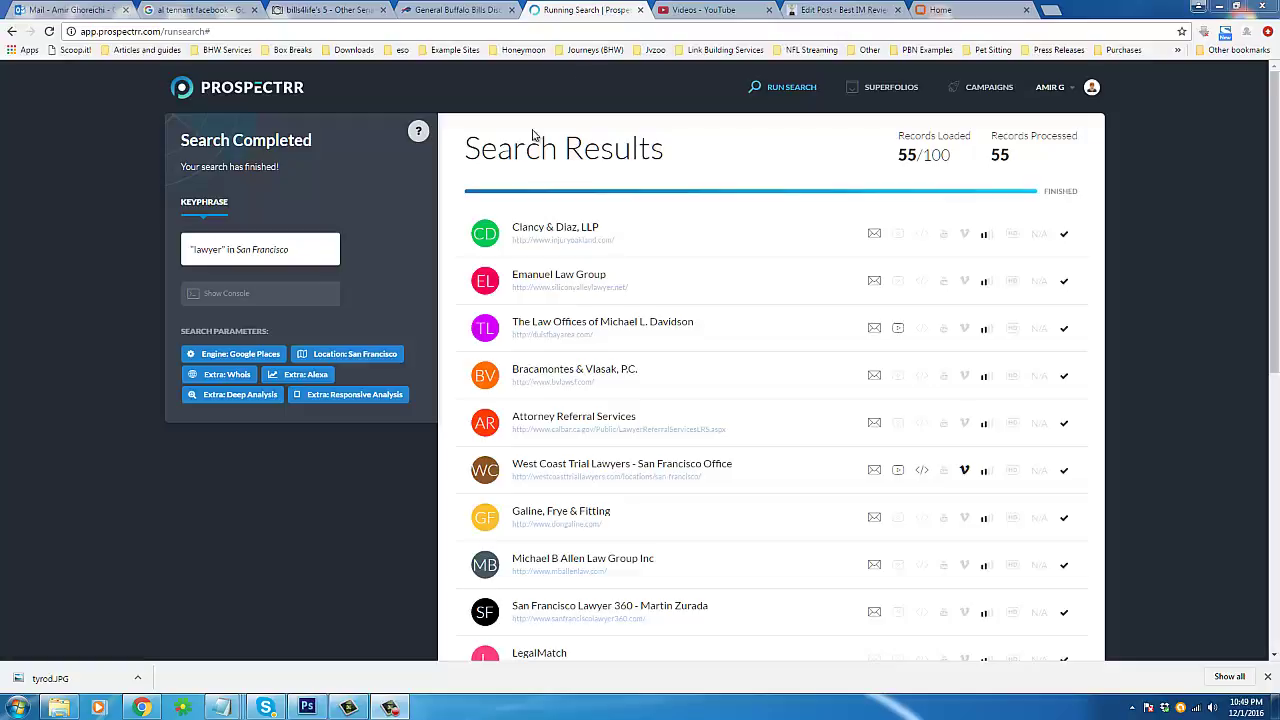
Step: Highlight the Search Results heading on the lead results page
drag(467, 148, 670, 150)
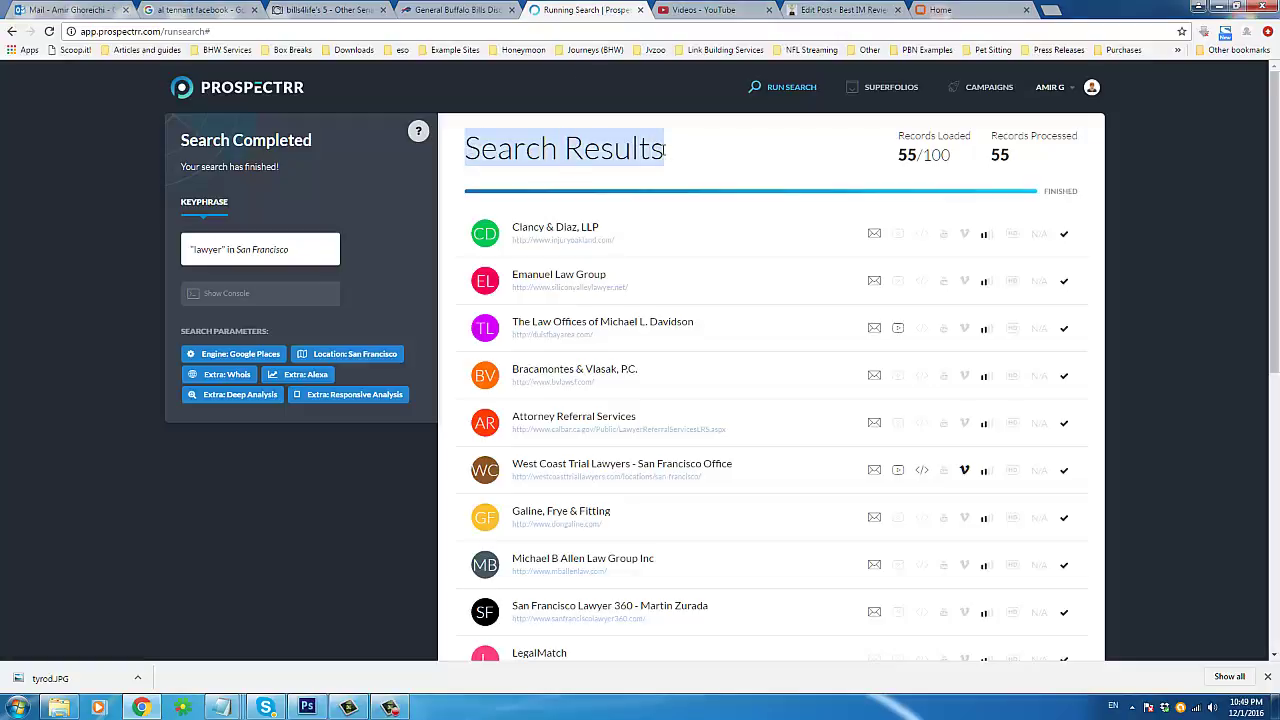
click(632, 148)
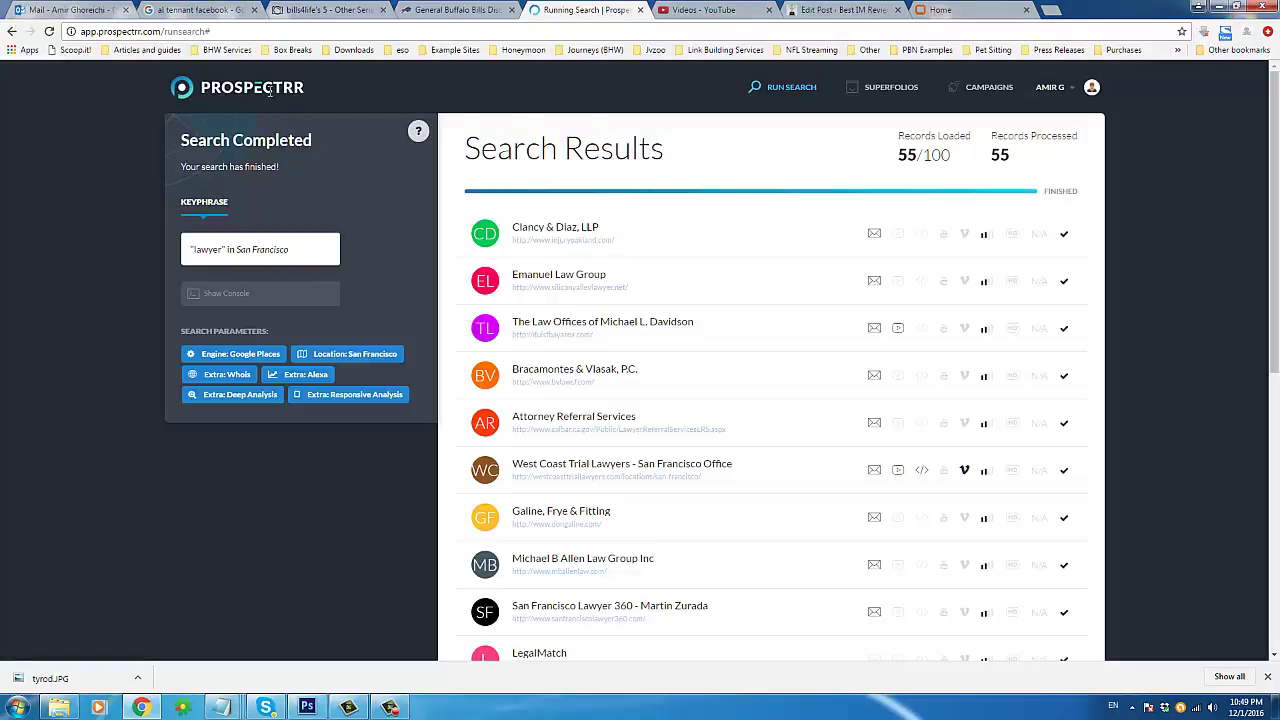
triple_click(614, 148)
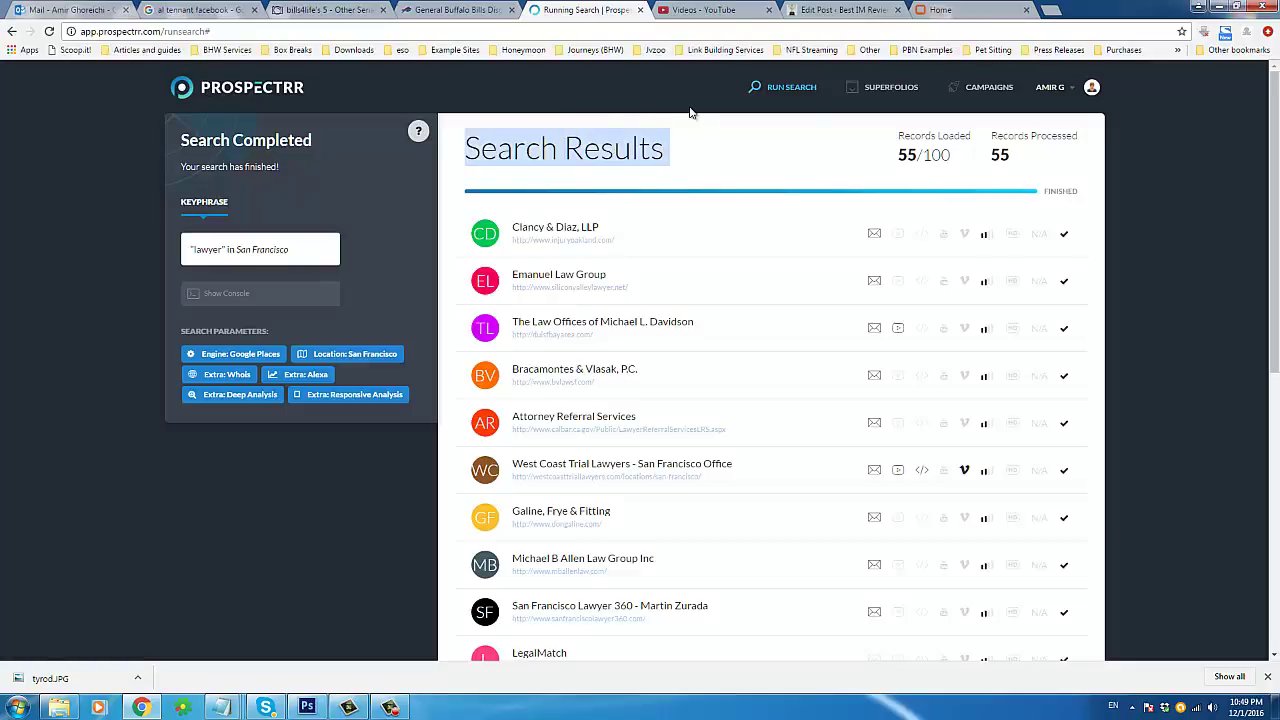
click(647, 178)
triple_click(641, 146)
triple_click(644, 147)
triple_click(592, 153)
click(552, 146)
triple_click(556, 146)
click(702, 182)
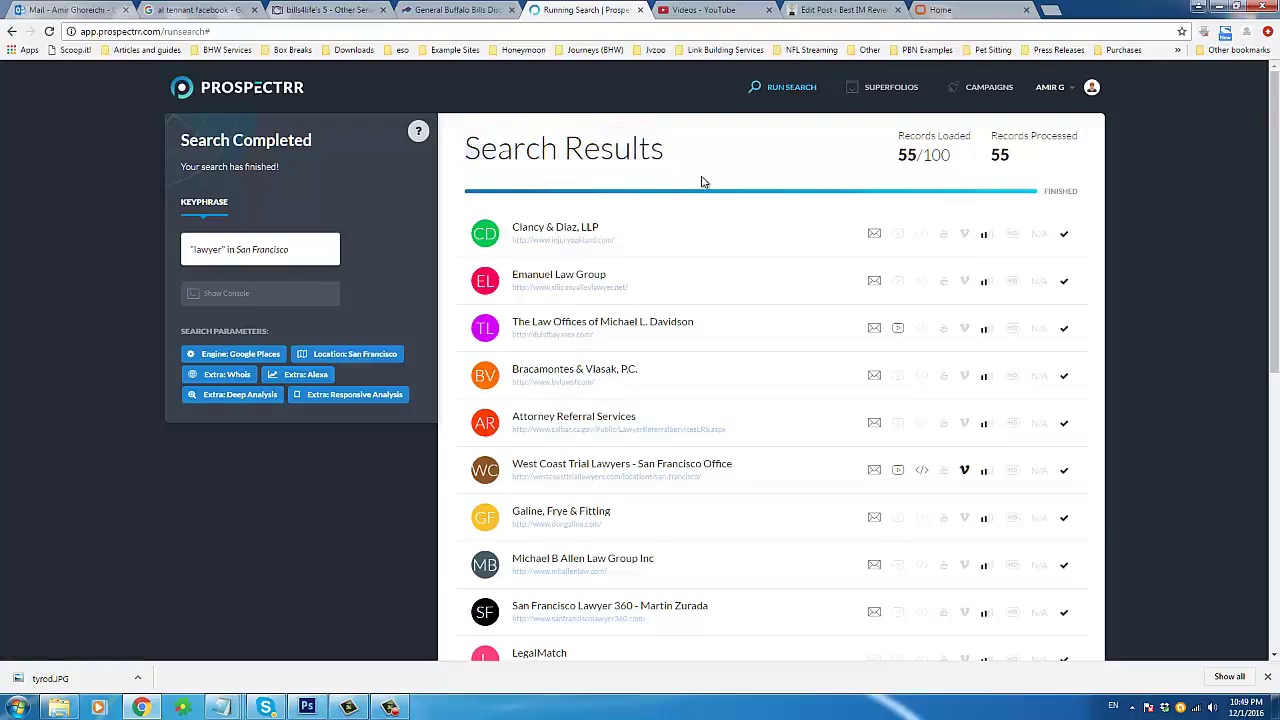
Step: Scroll through the San Francisco lawyer search results list
scroll(702, 182, down, 5)
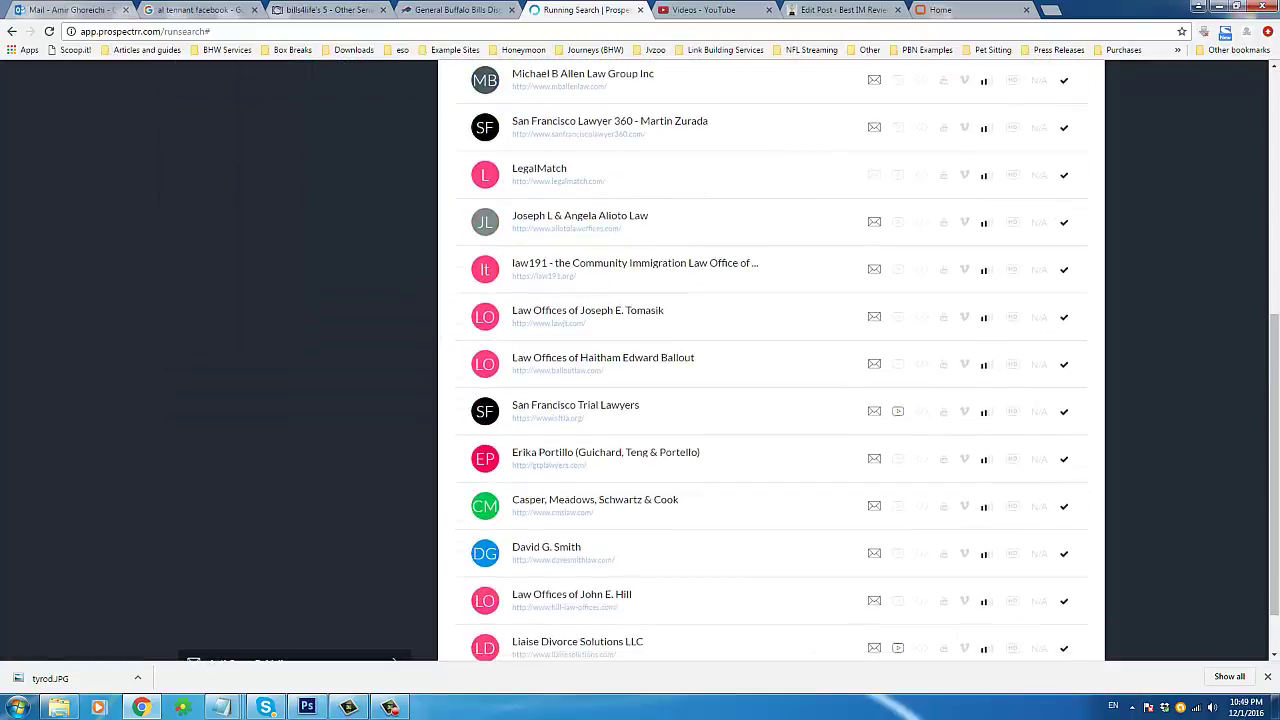
scroll(1277, 343, down, 2)
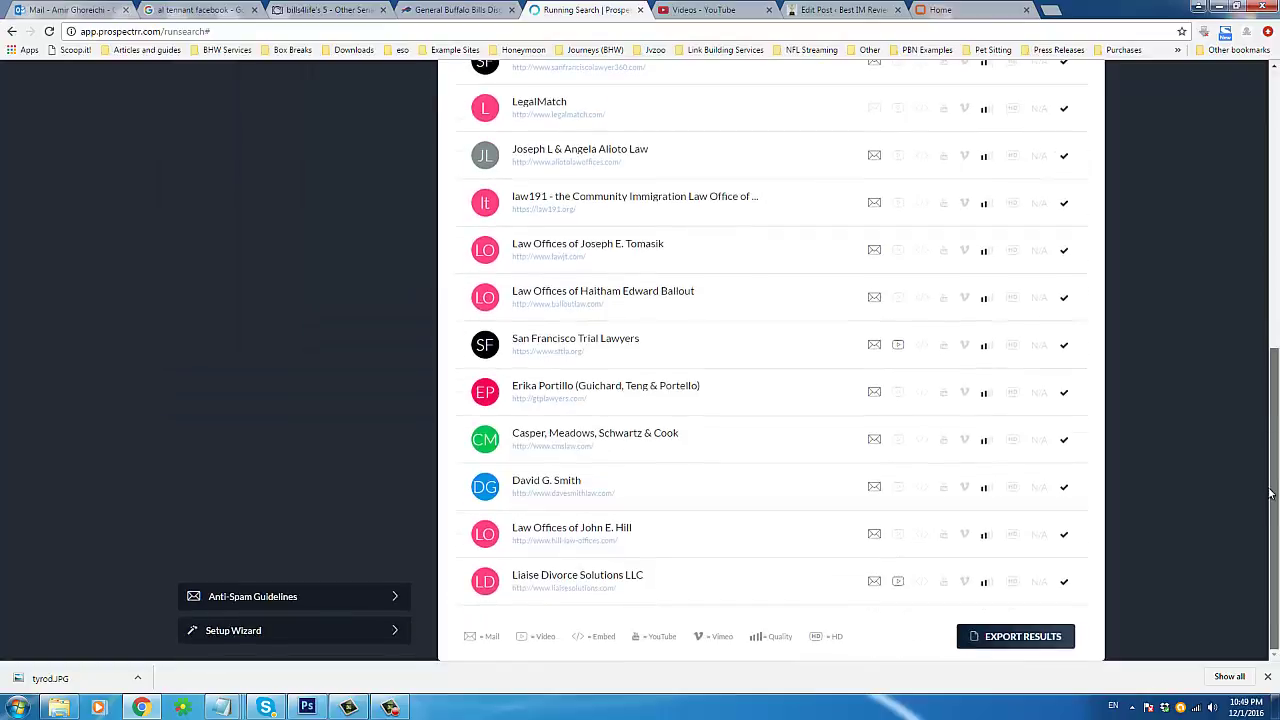
drag(1272, 494, 1276, 104)
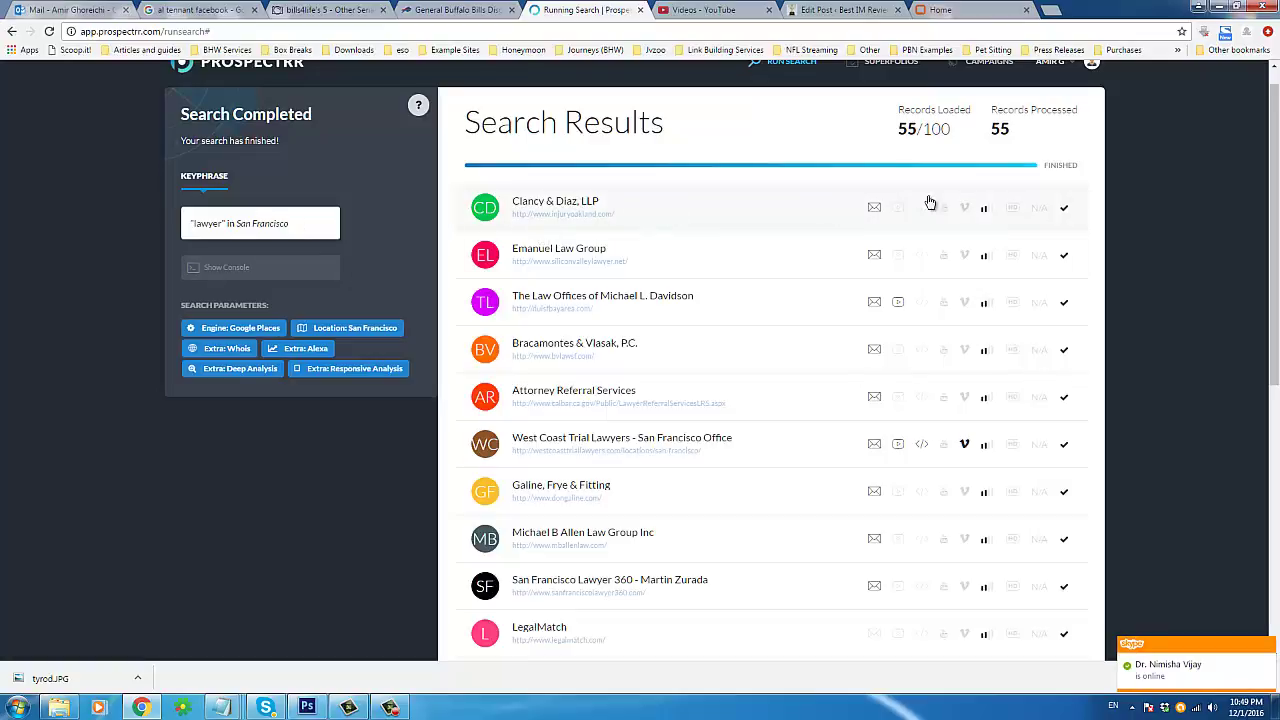
scroll(906, 386, down, 4)
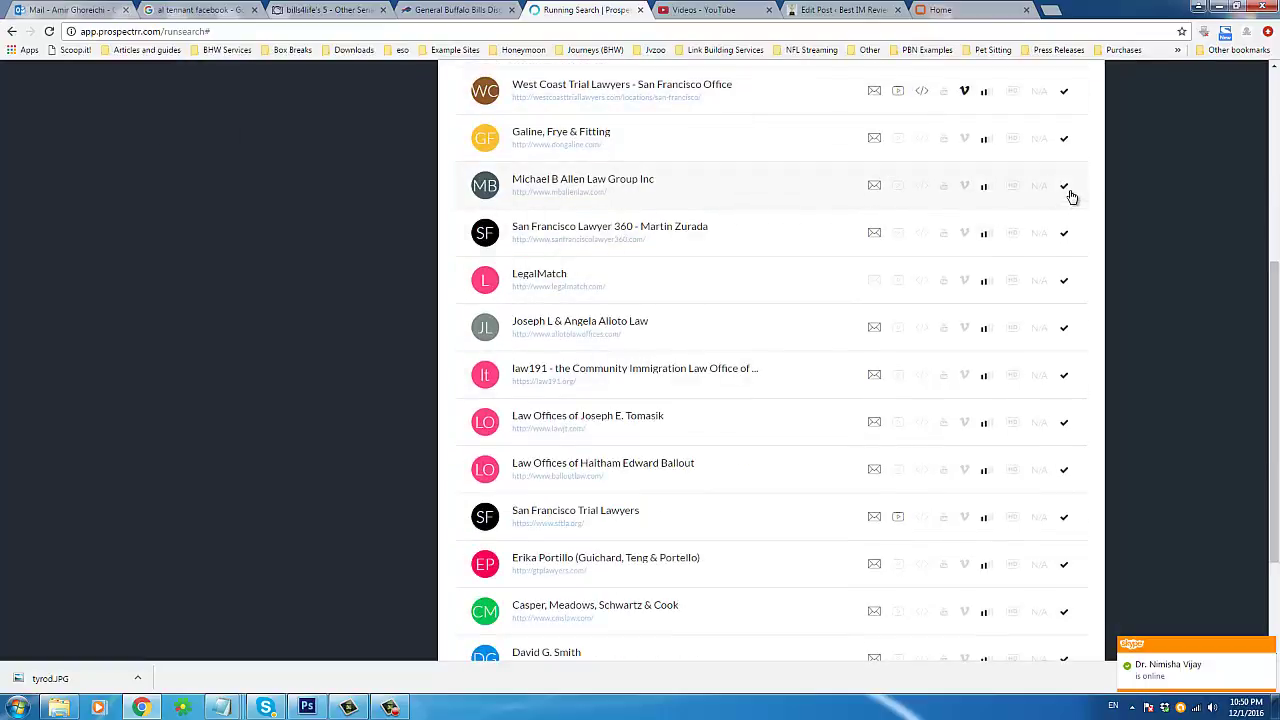
scroll(908, 391, down, 2)
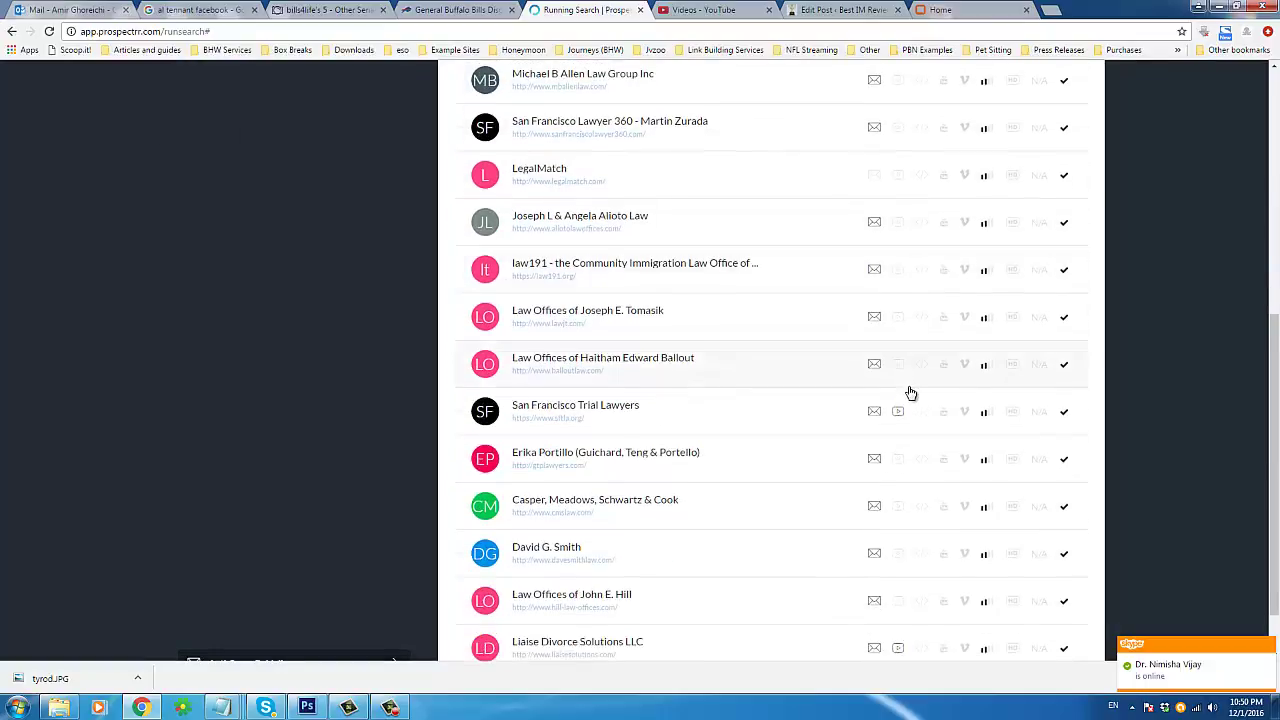
scroll(952, 312, up, 4)
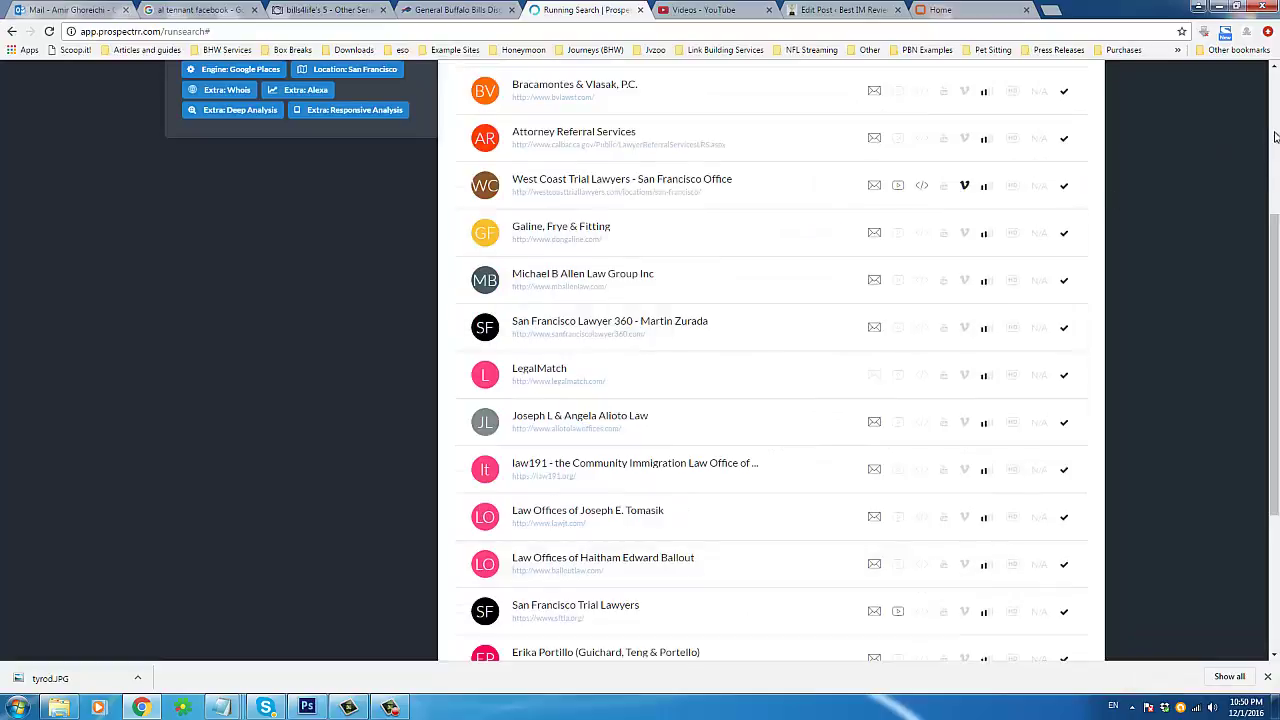
drag(1274, 280, 1275, 137)
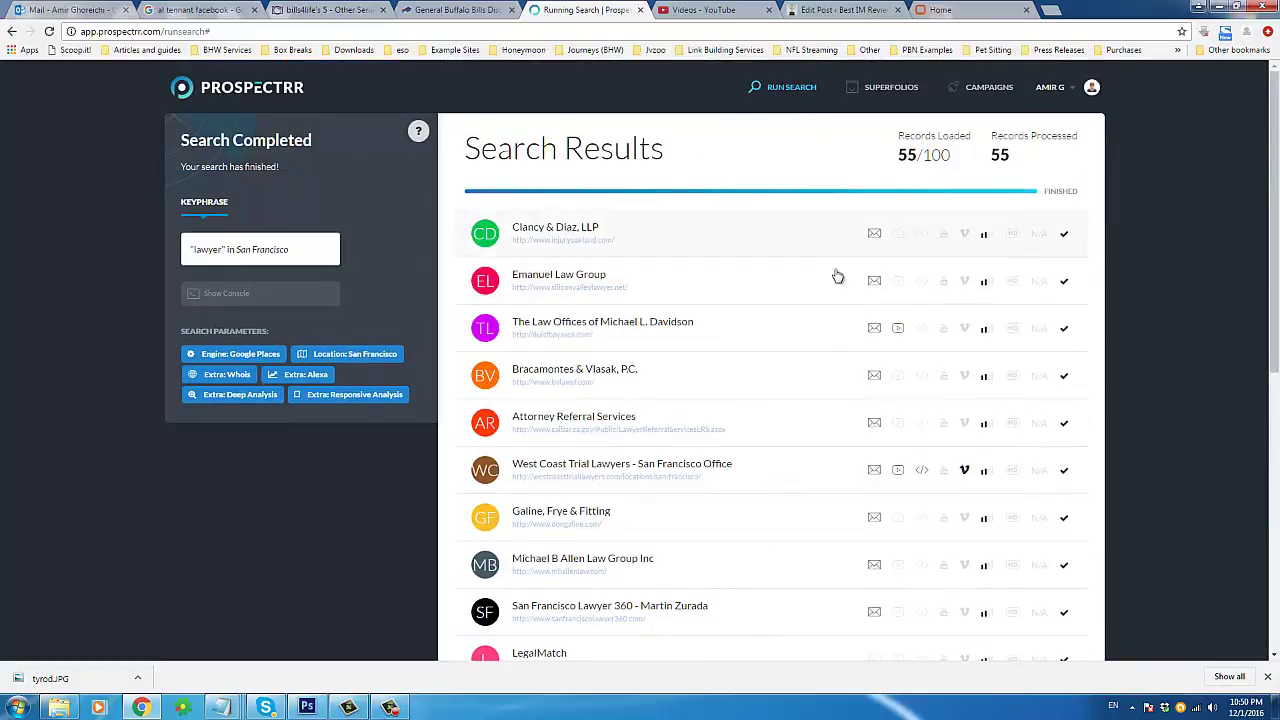
scroll(751, 343, down, 3)
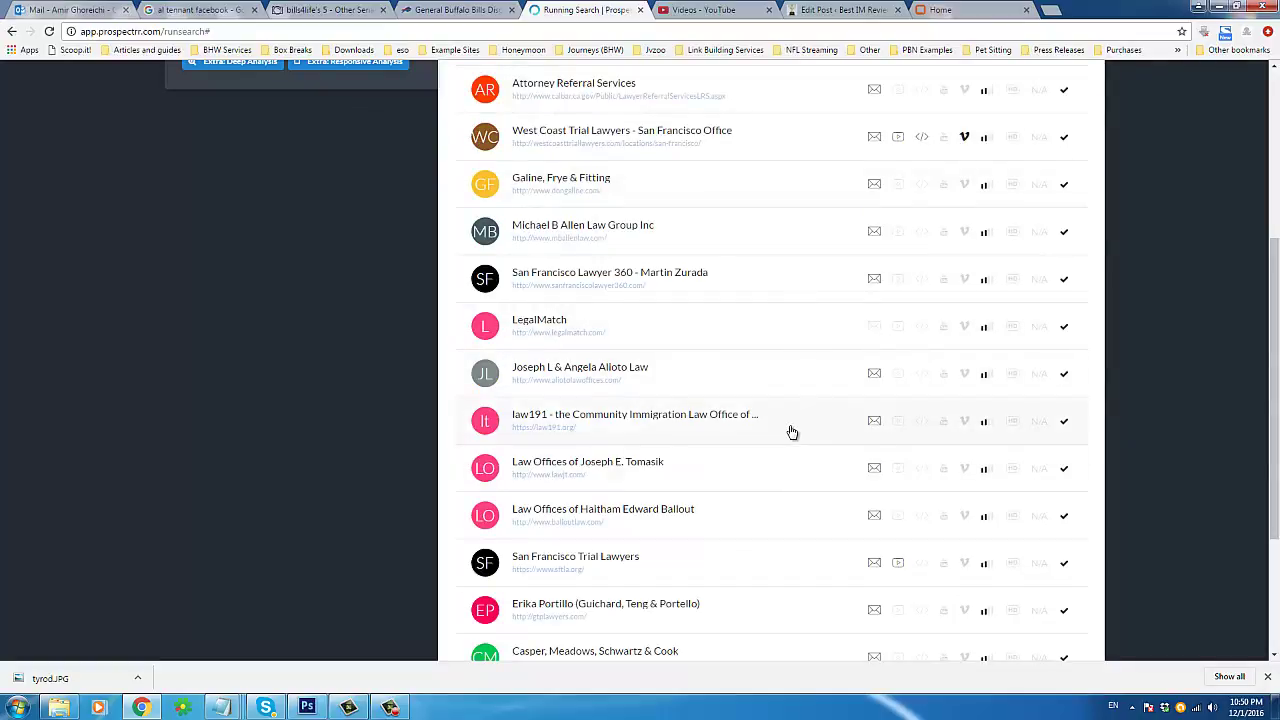
scroll(860, 470, down, 1)
scroll(862, 469, down, 1)
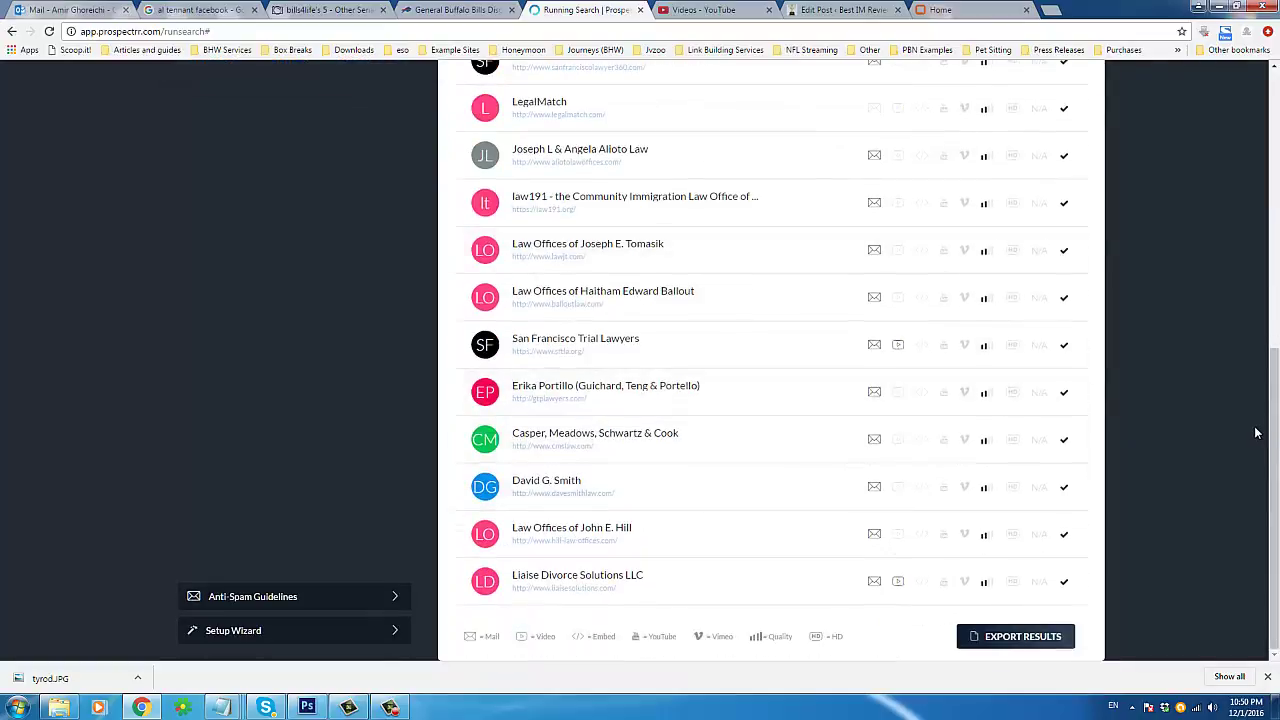
drag(1275, 372, 1277, 102)
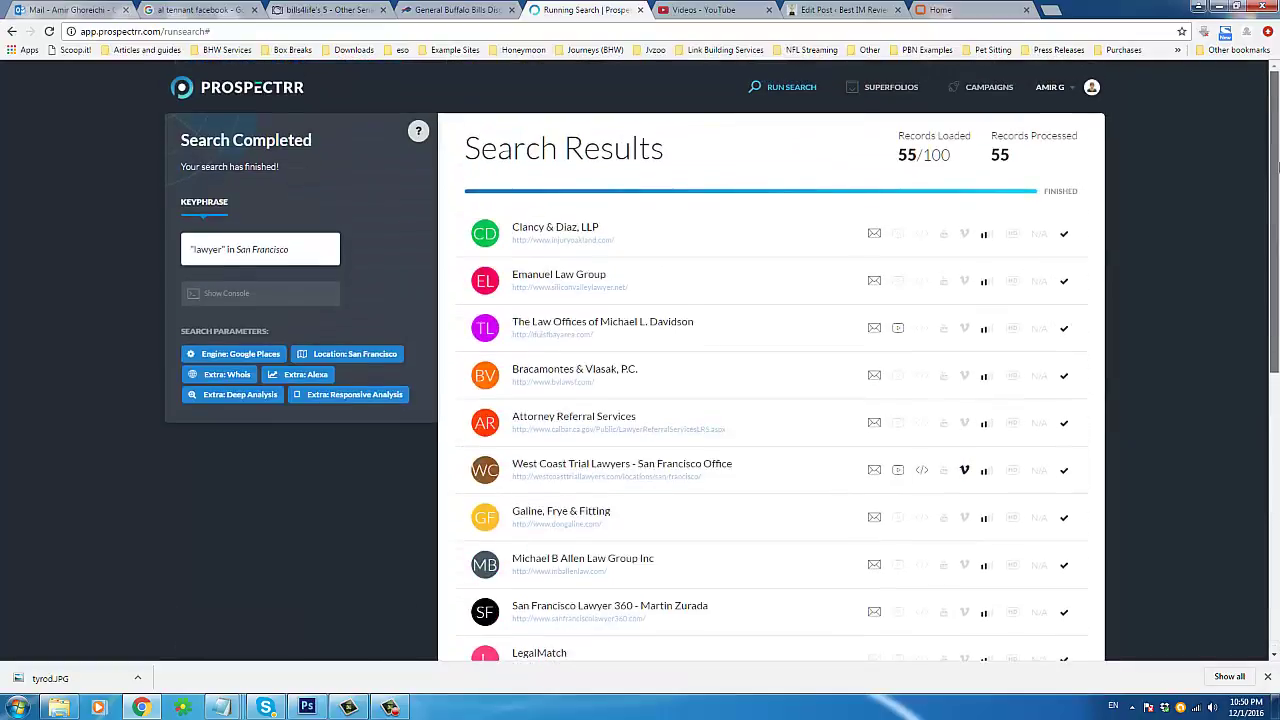
scroll(1223, 354, down, 5)
scroll(1232, 430, down, 2)
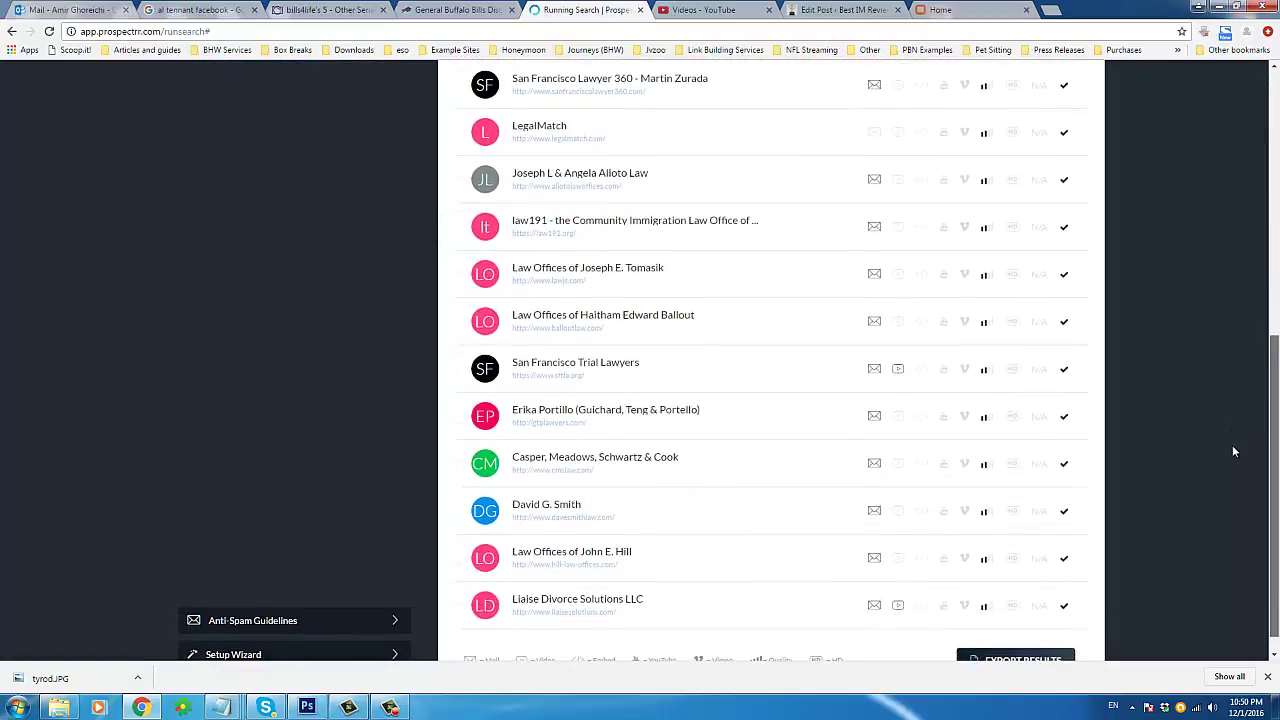
scroll(1242, 438, up, 5)
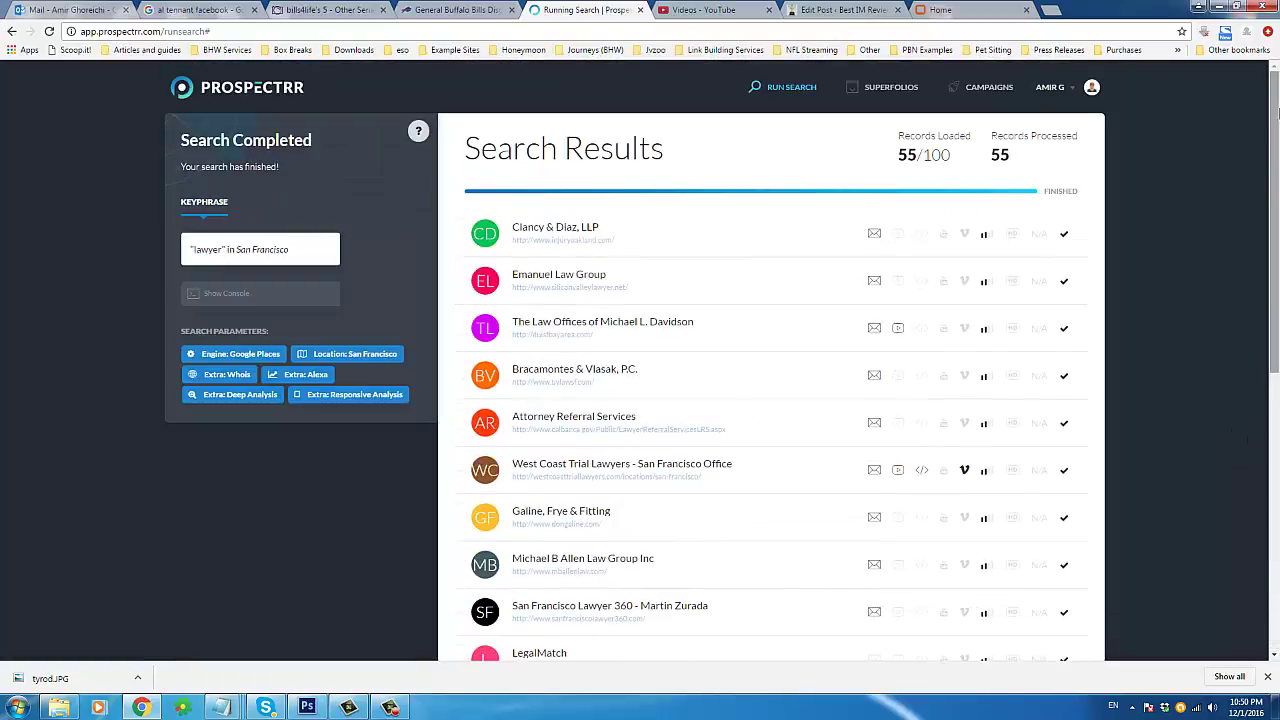
double_click(530, 153)
shift+click(630, 150)
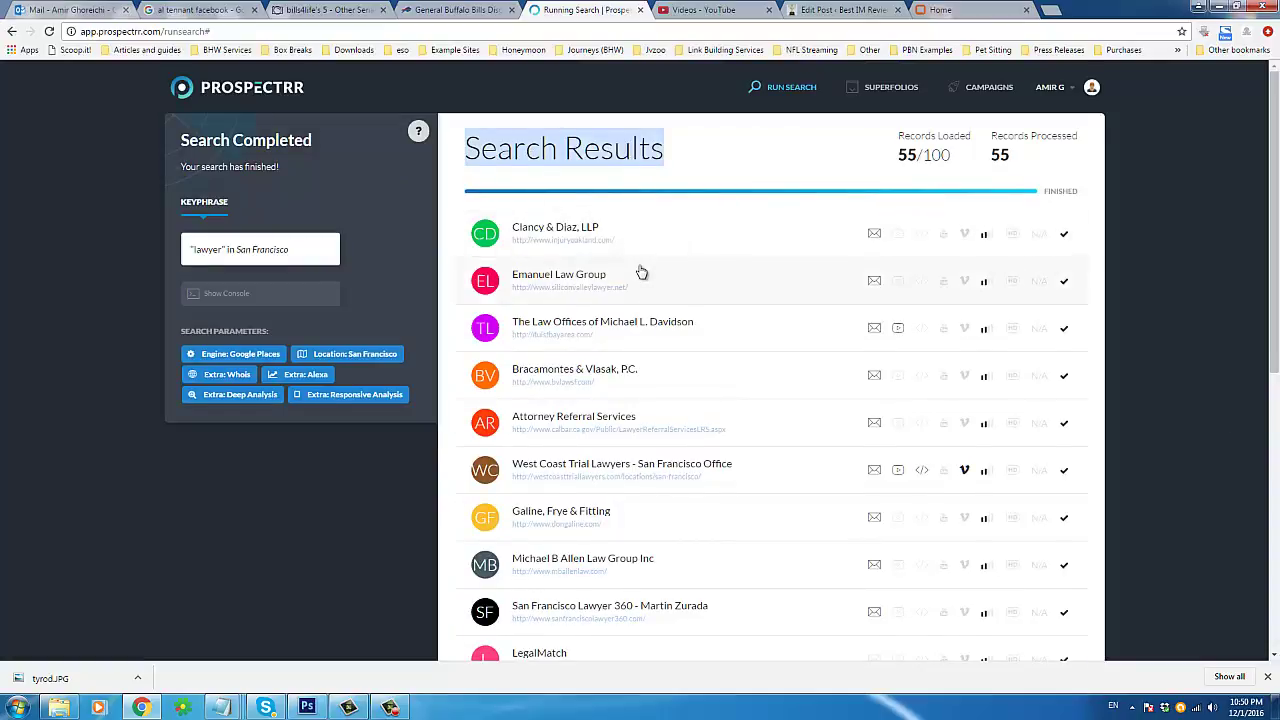
scroll(648, 268, down, 6)
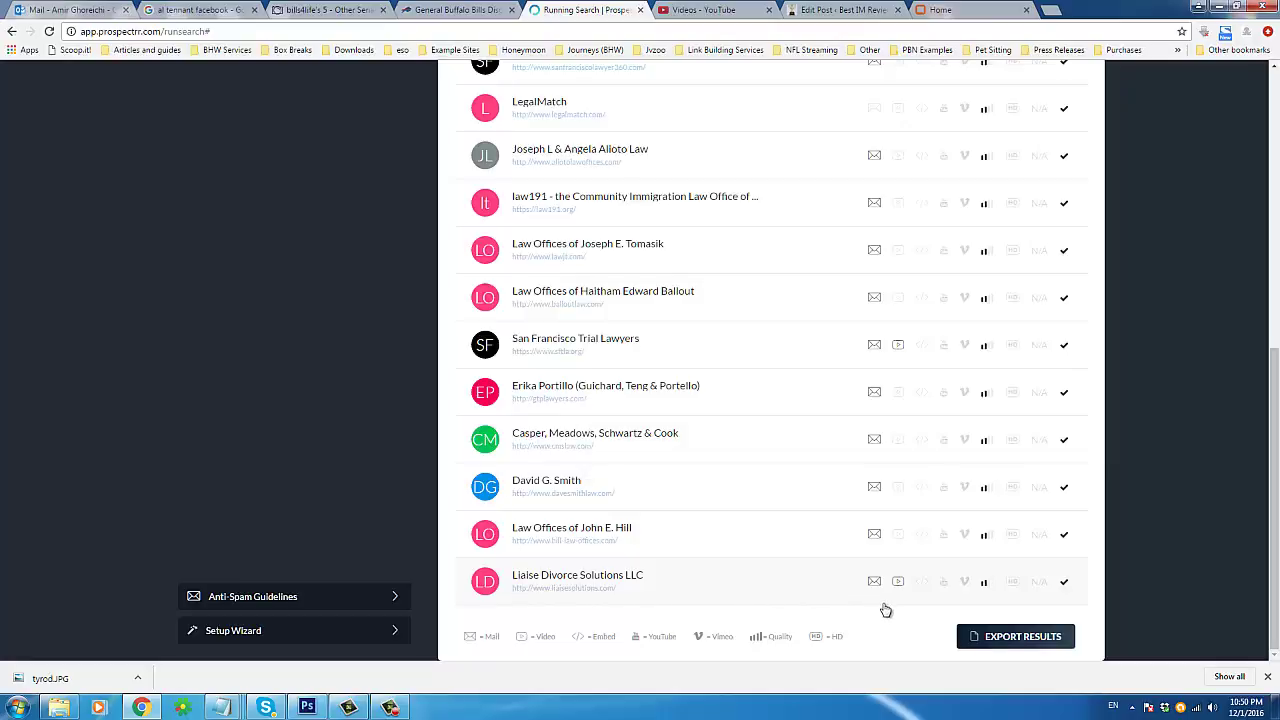
Step: Enable short, long, low-res, no-video, broken-video, Facebook and Twitter filters, then export leads as CSV
click(992, 646)
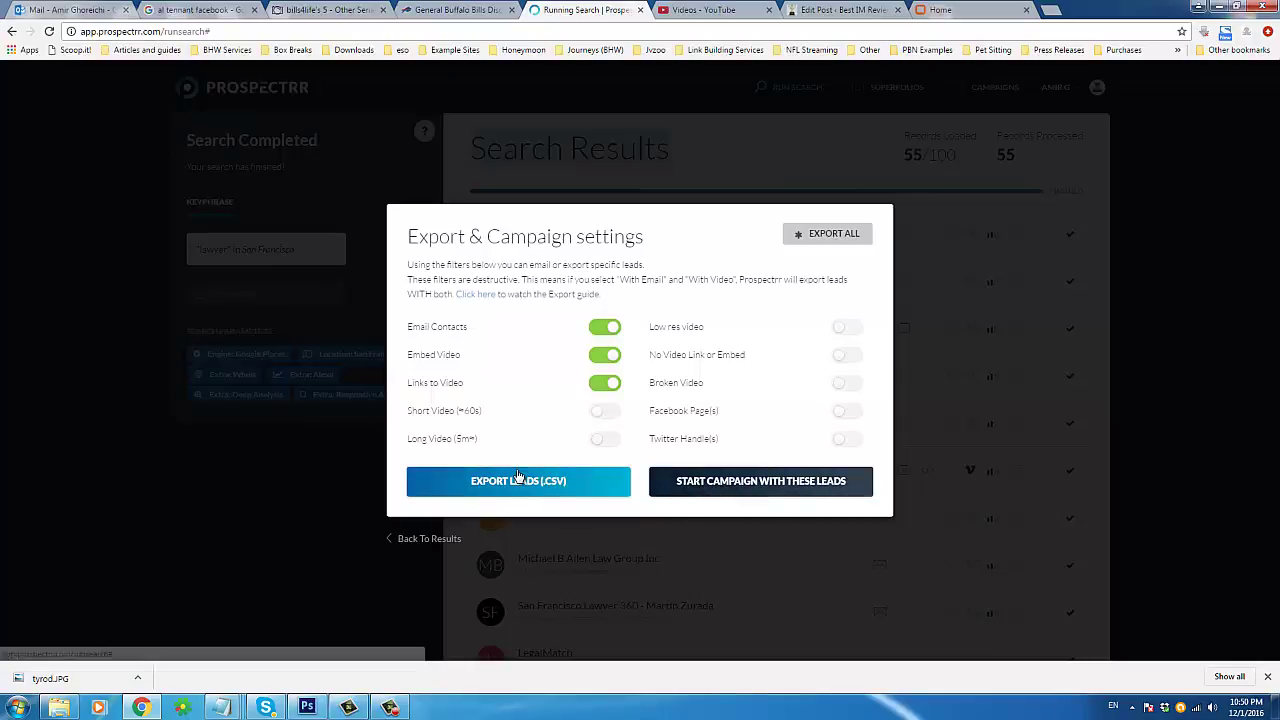
click(607, 412)
click(606, 438)
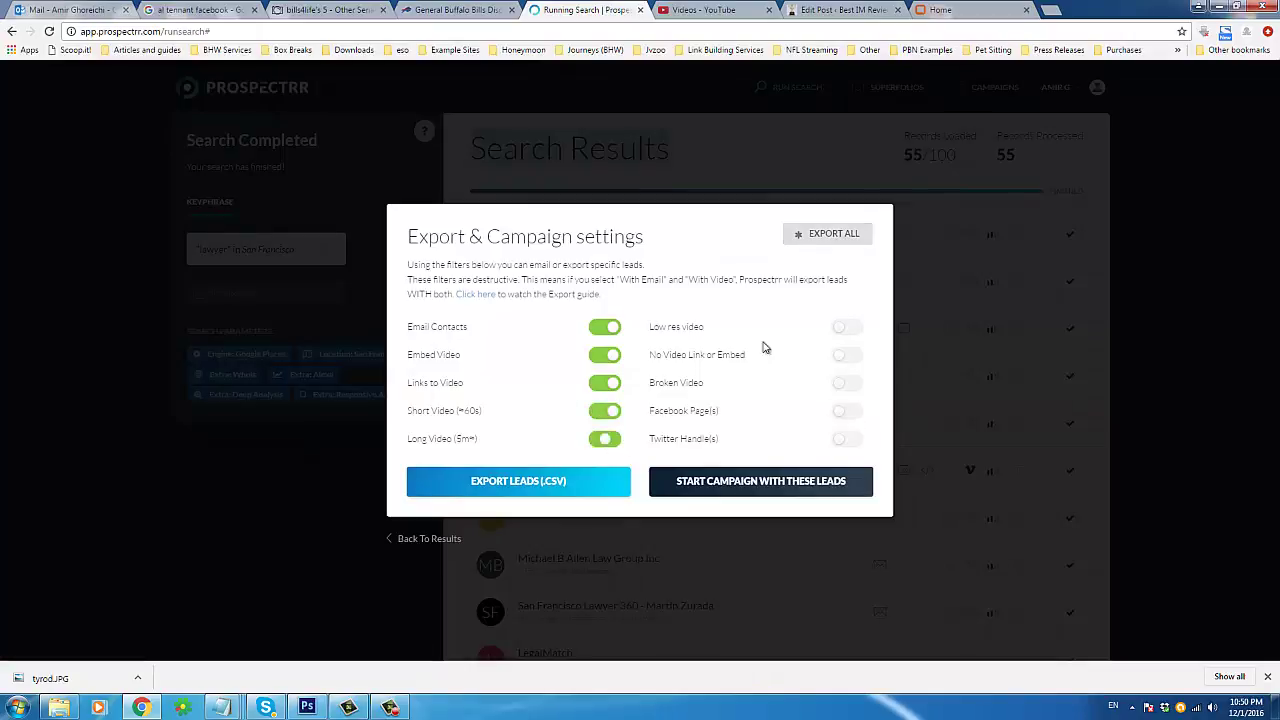
click(850, 329)
click(851, 356)
click(853, 383)
click(854, 410)
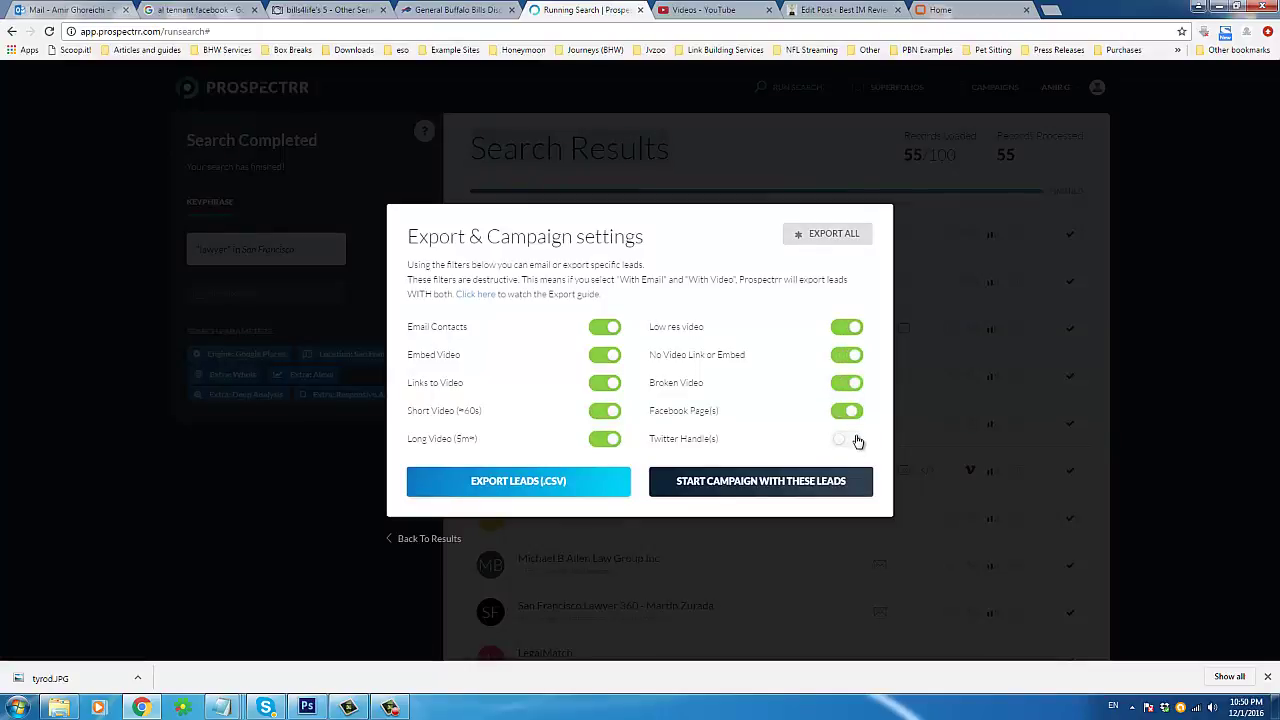
click(852, 440)
click(551, 485)
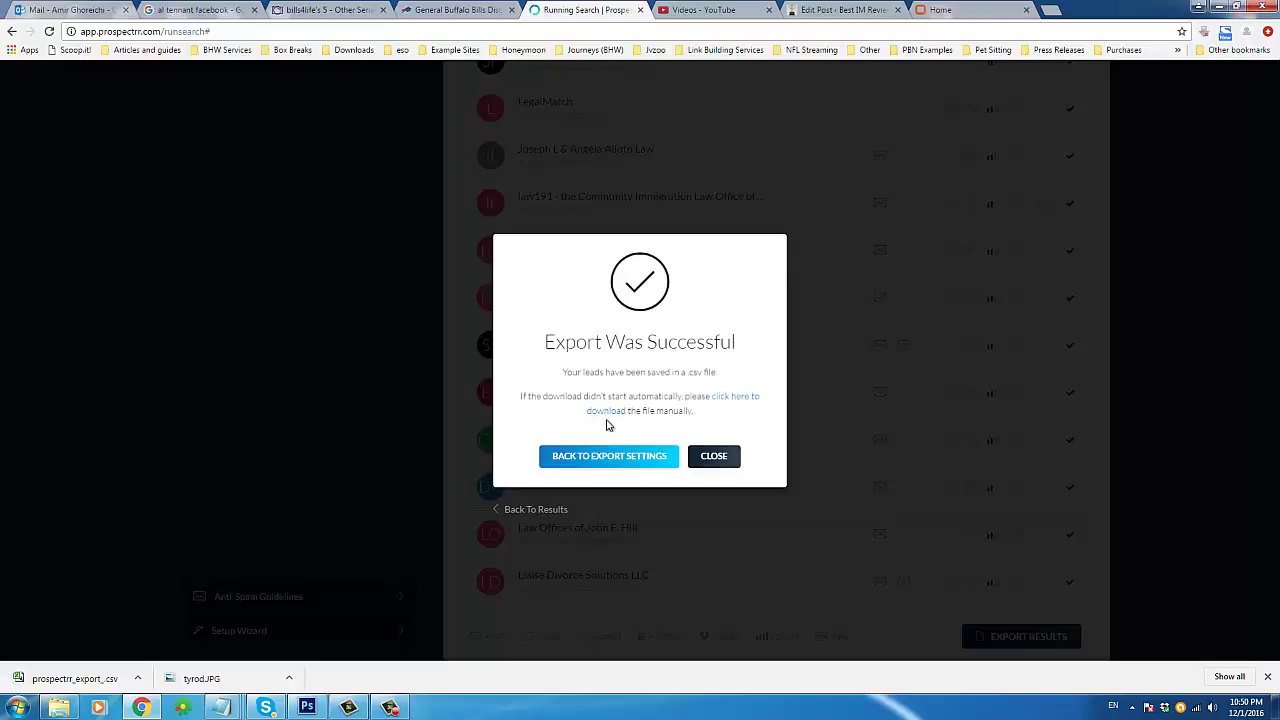
Step: Open the downloaded prospectrr_export_.csv in Excel, maximize the window and select the whole sheet
click(627, 456)
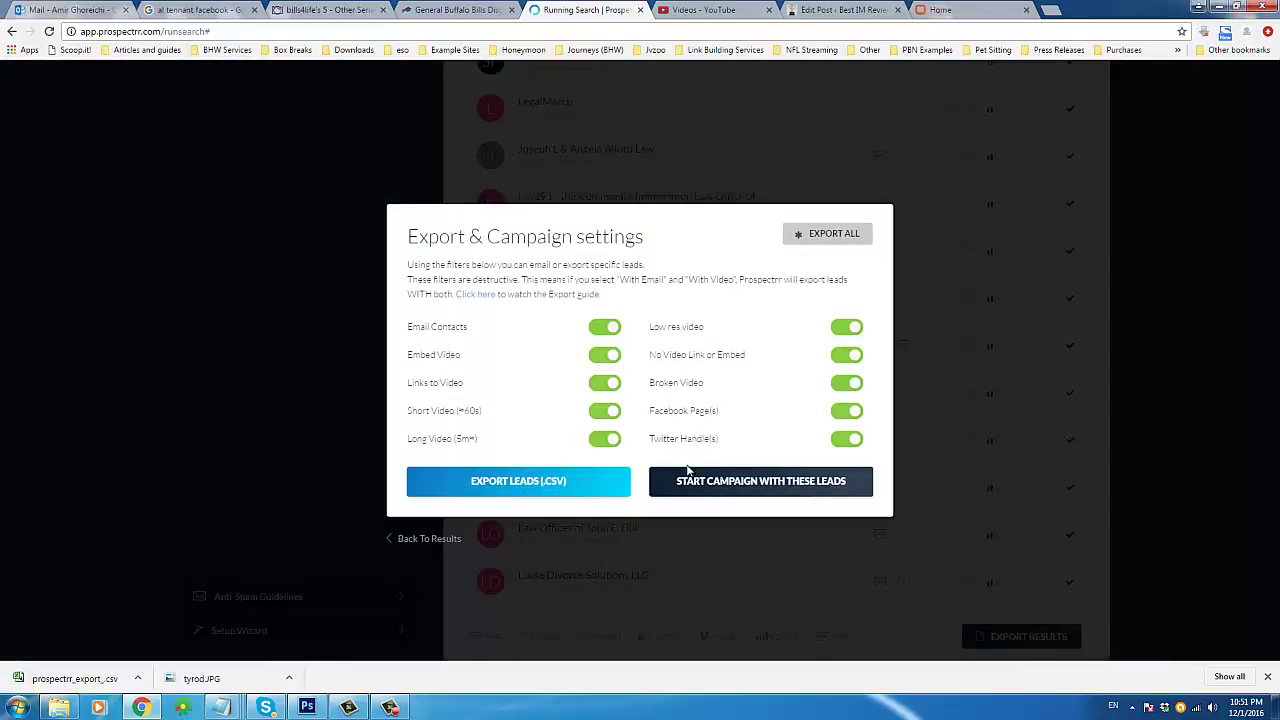
click(50, 680)
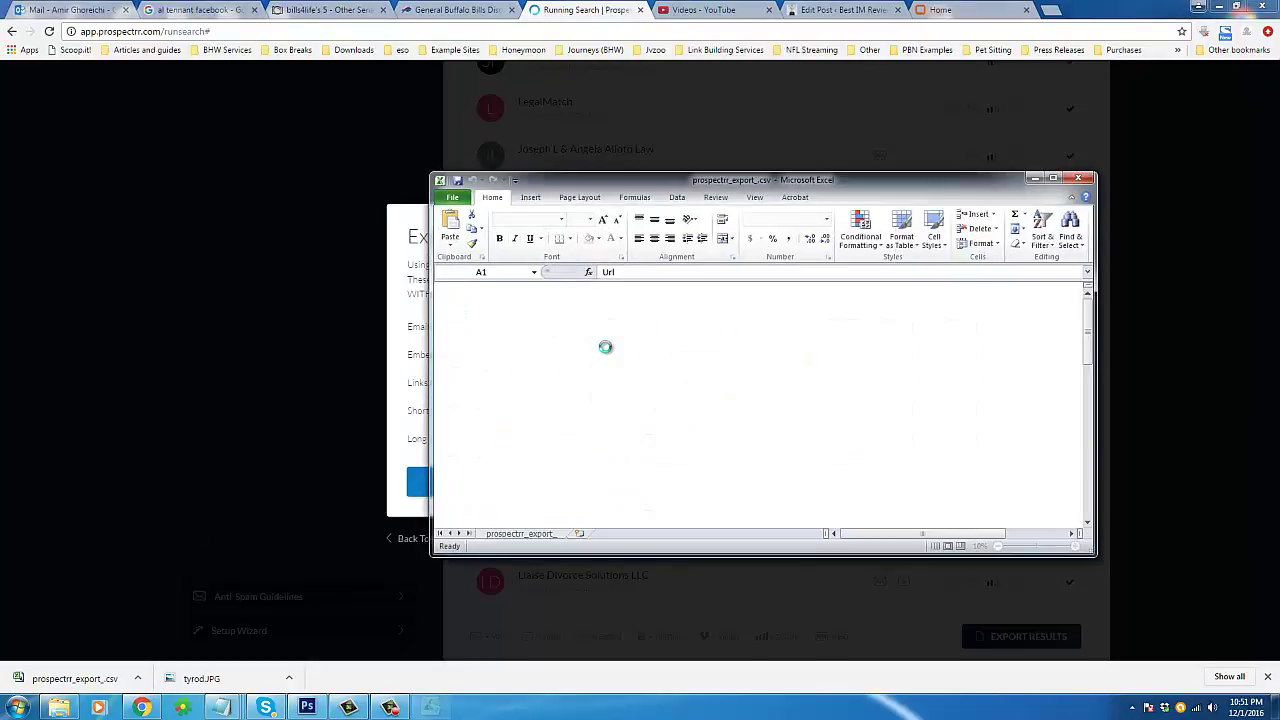
double_click(636, 183)
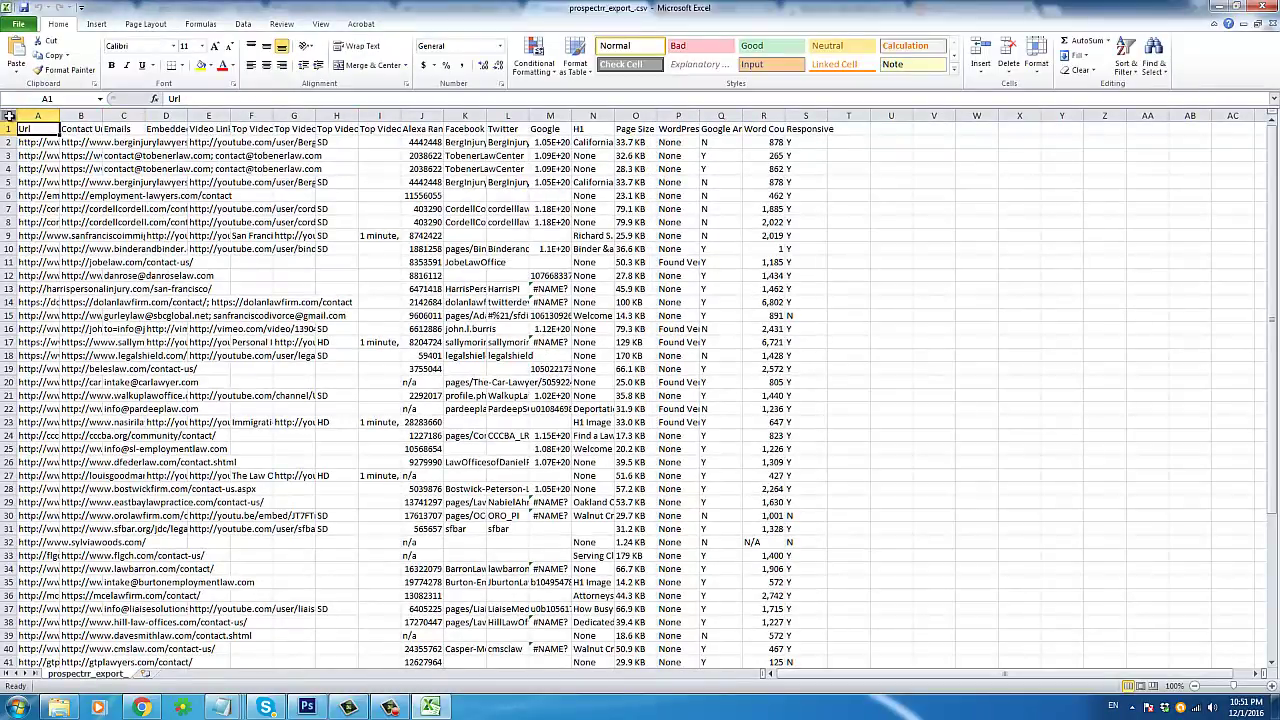
click(7, 116)
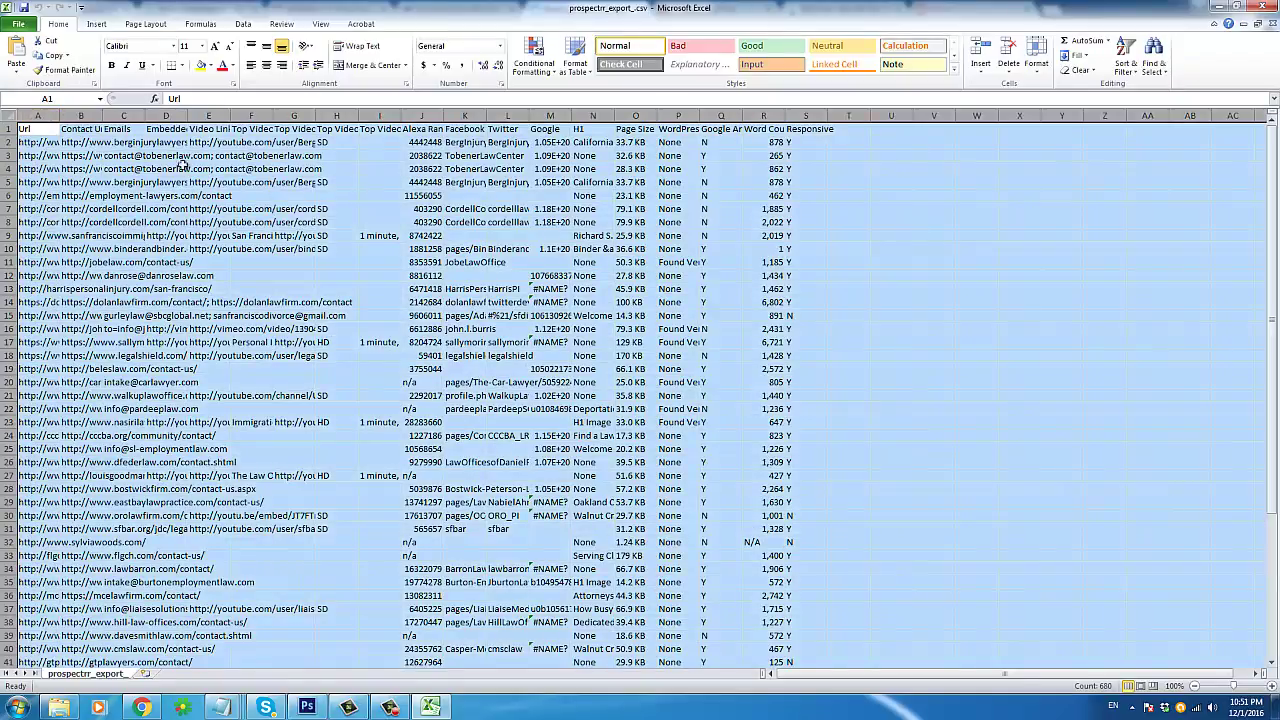
Step: Auto-fit all columns, then narrow the Url column A
double_click(58, 118)
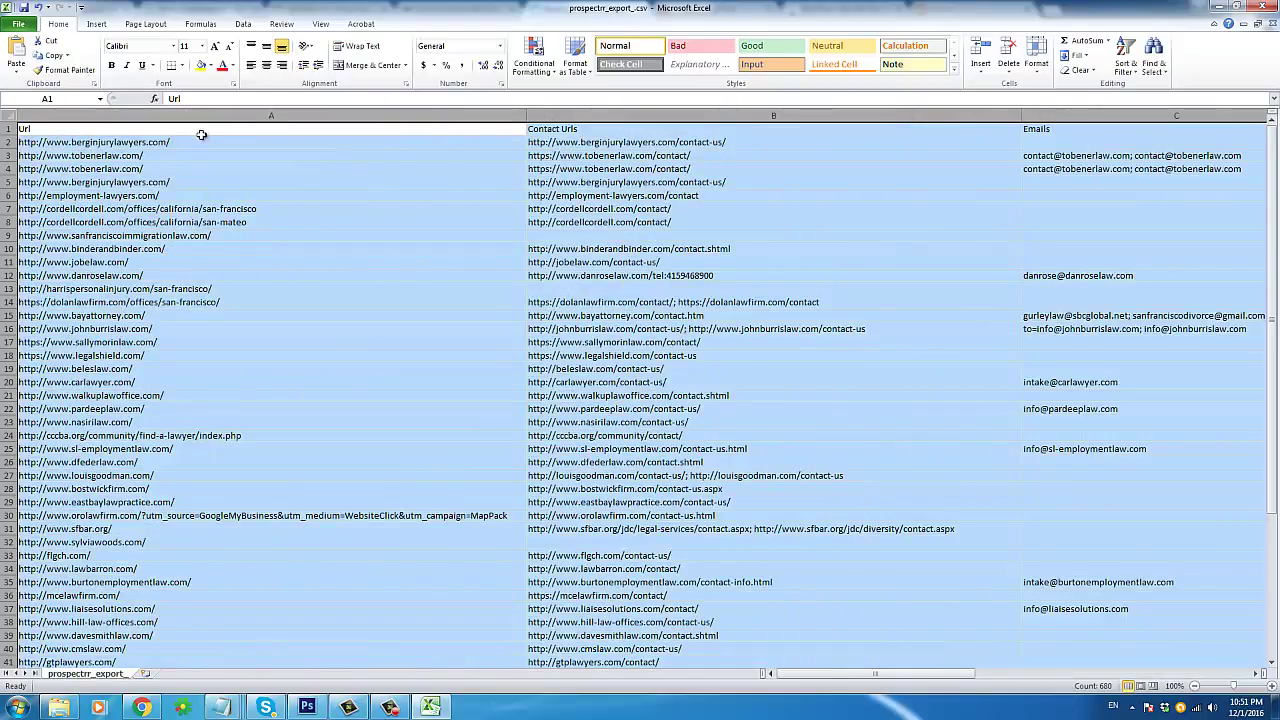
click(202, 140)
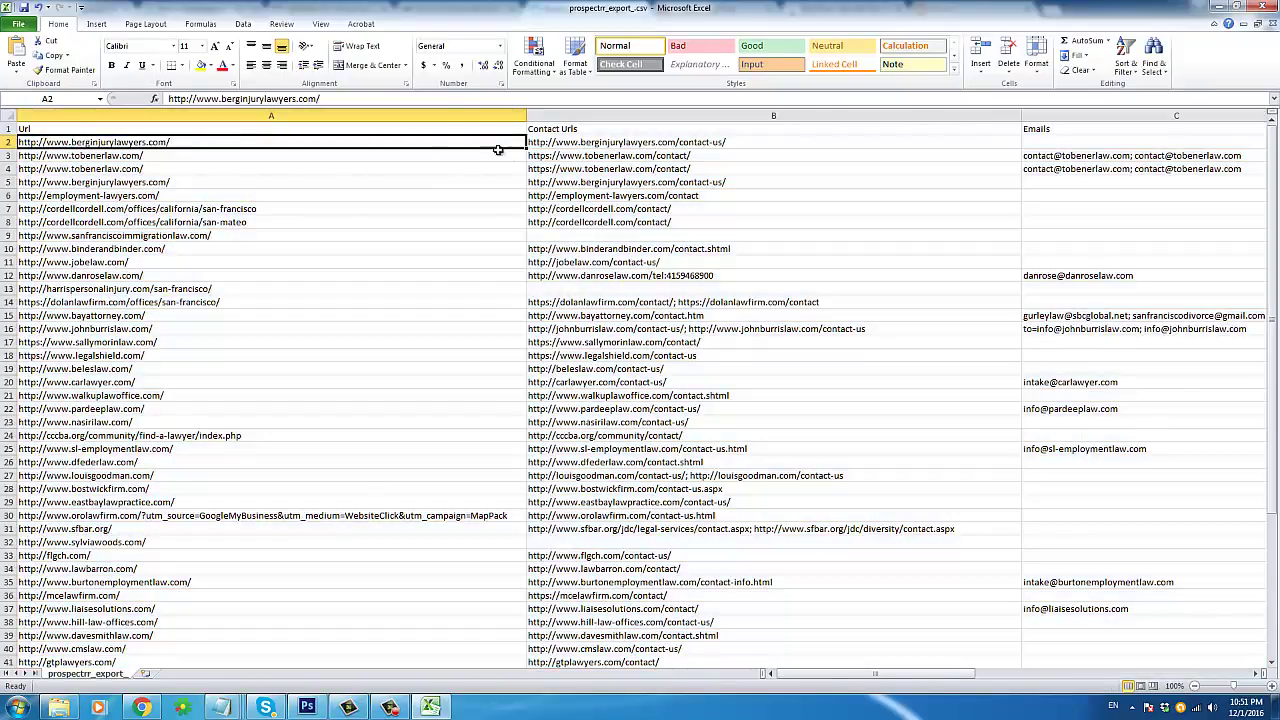
click(412, 116)
click(579, 140)
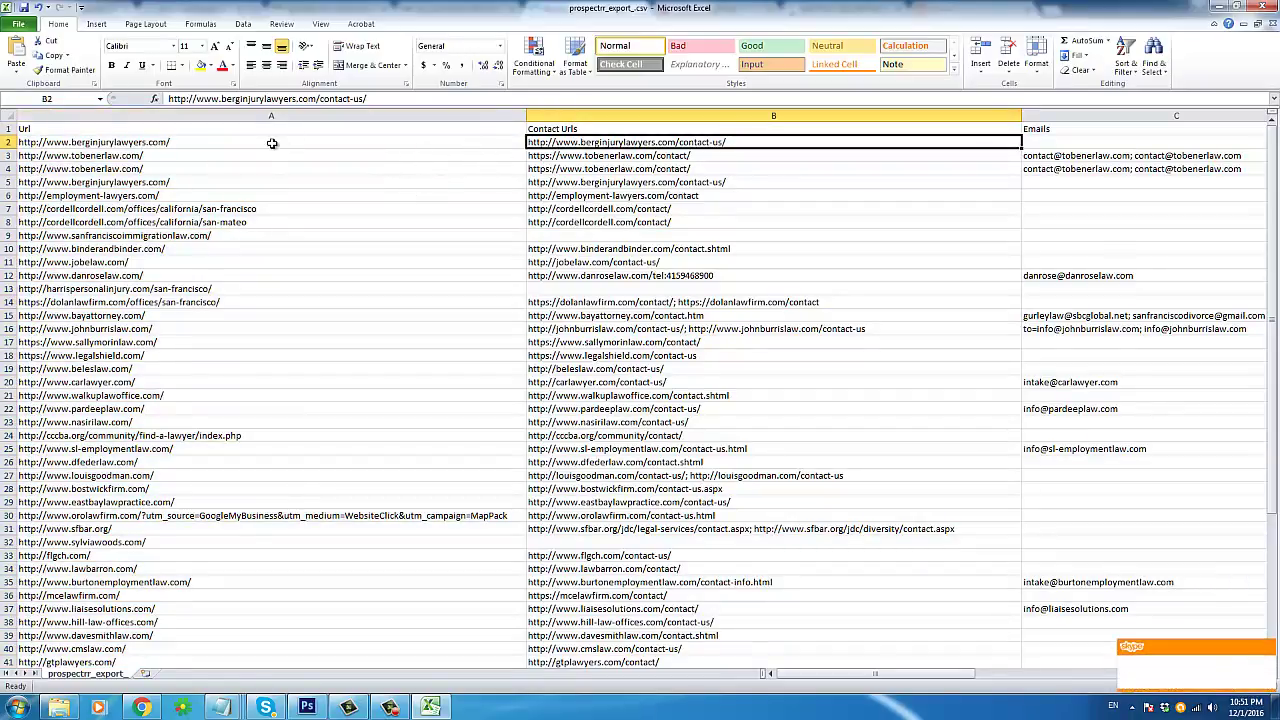
drag(271, 140, 388, 541)
click(388, 554)
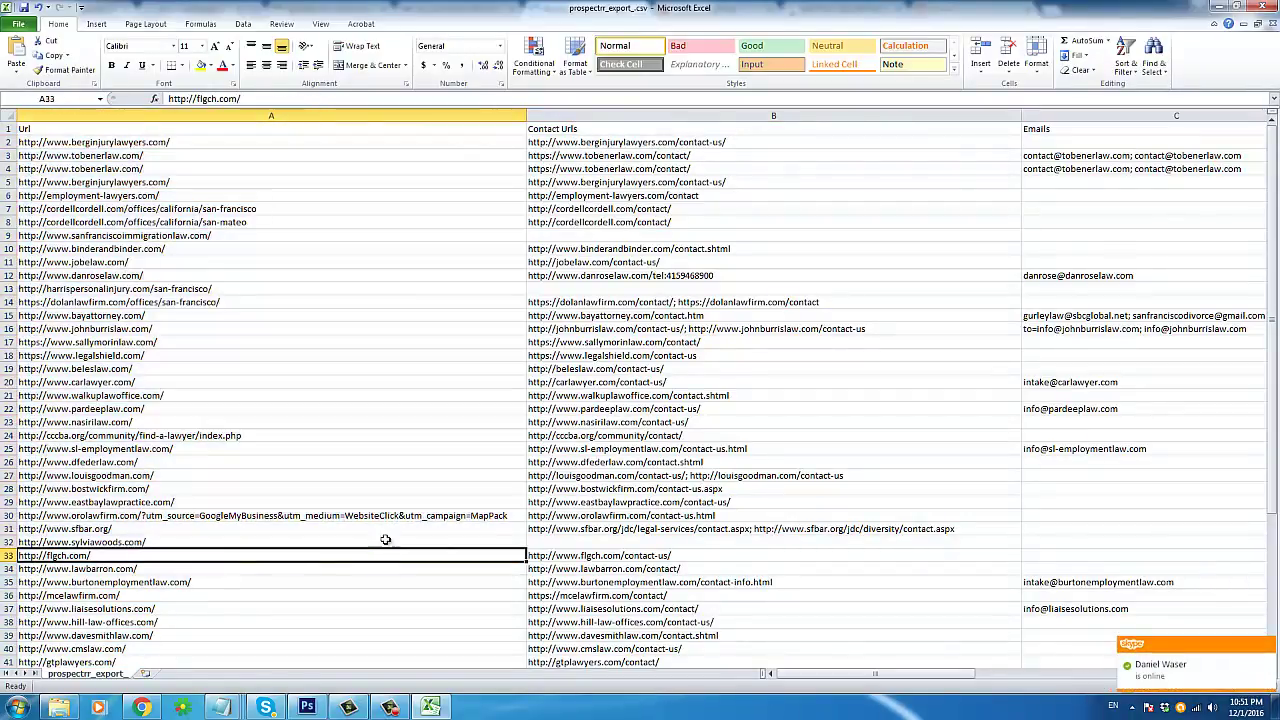
drag(526, 115, 336, 117)
Step: Narrow the Contact Urls and Emails columns, checking the long URLs in A30 and B31
click(345, 248)
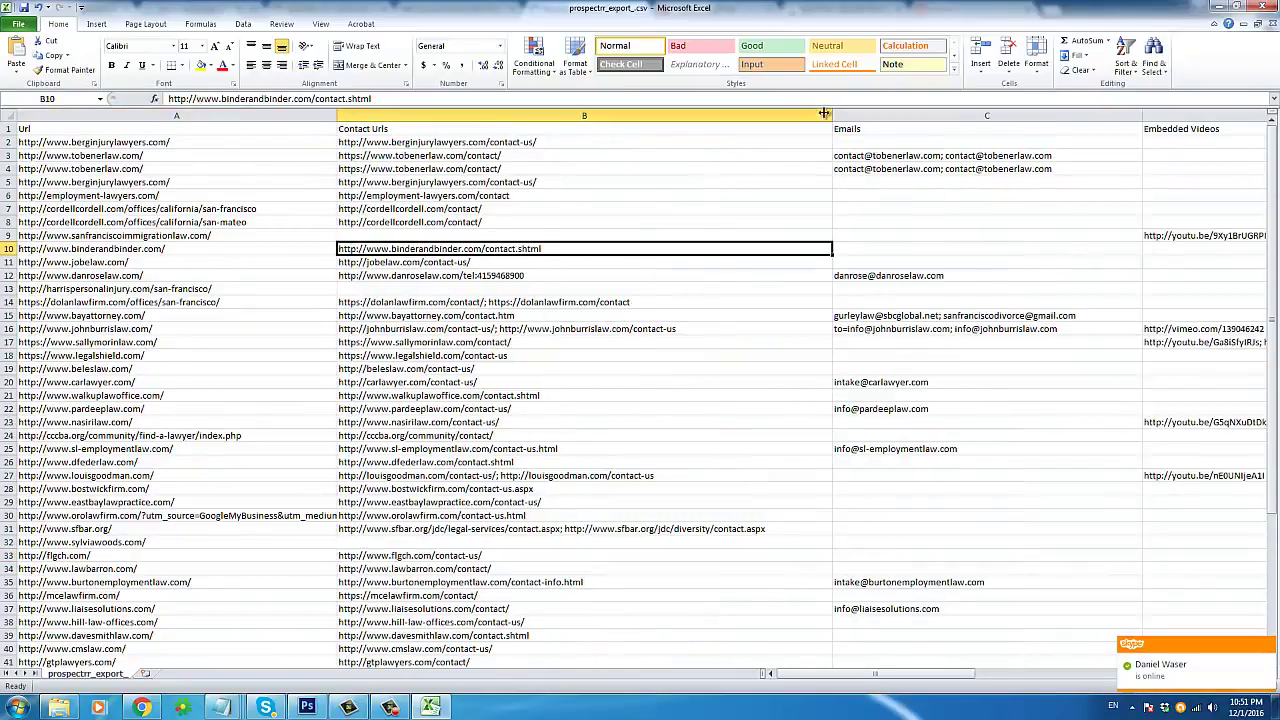
drag(832, 116, 692, 116)
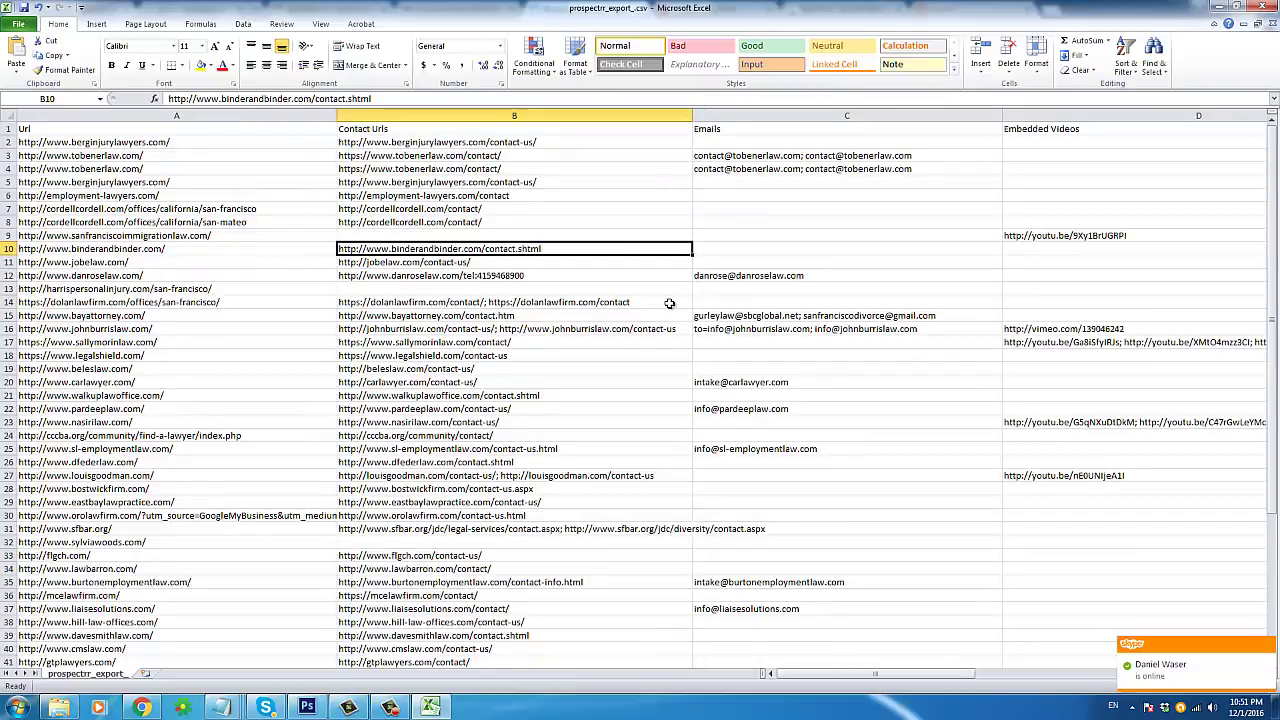
click(261, 513)
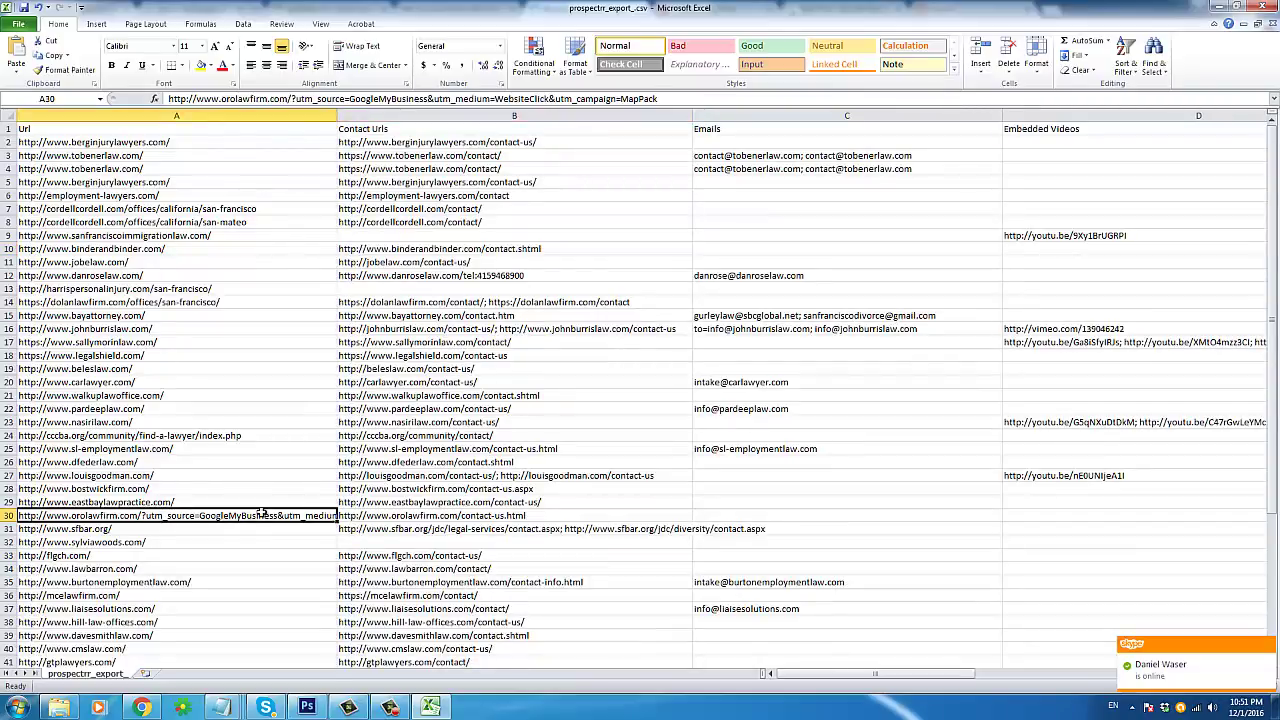
click(613, 524)
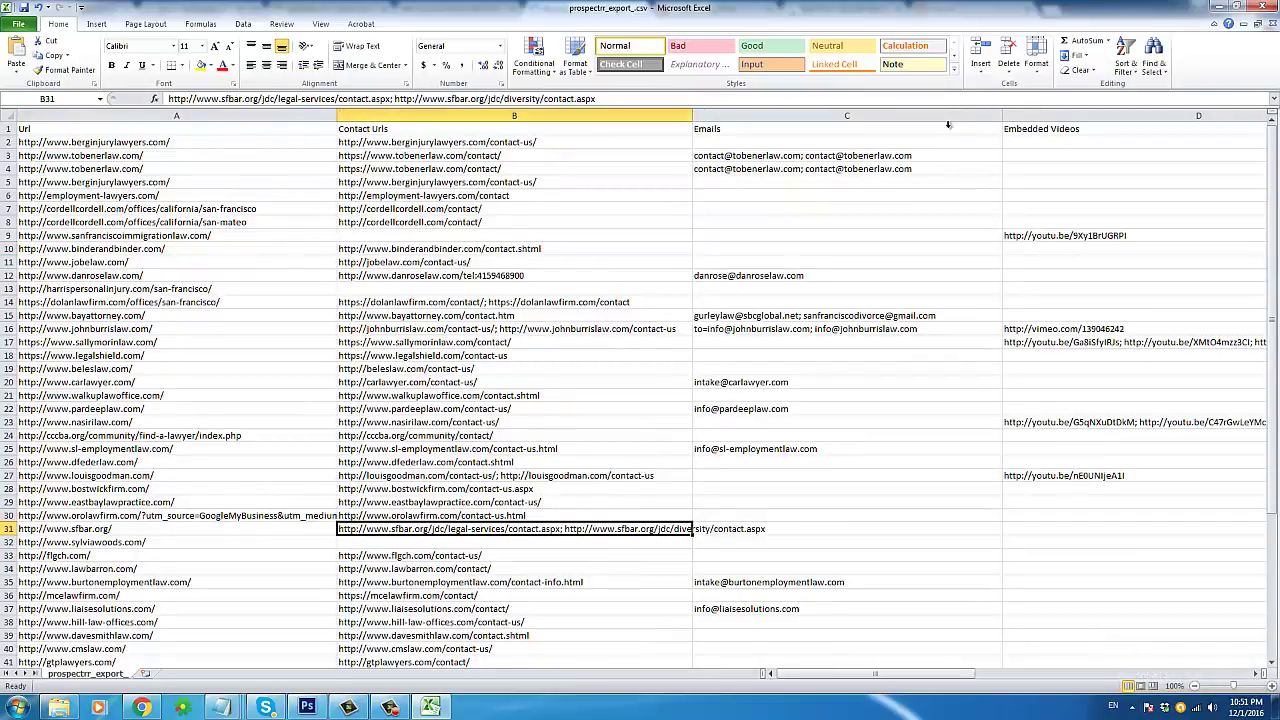
drag(1001, 116, 920, 118)
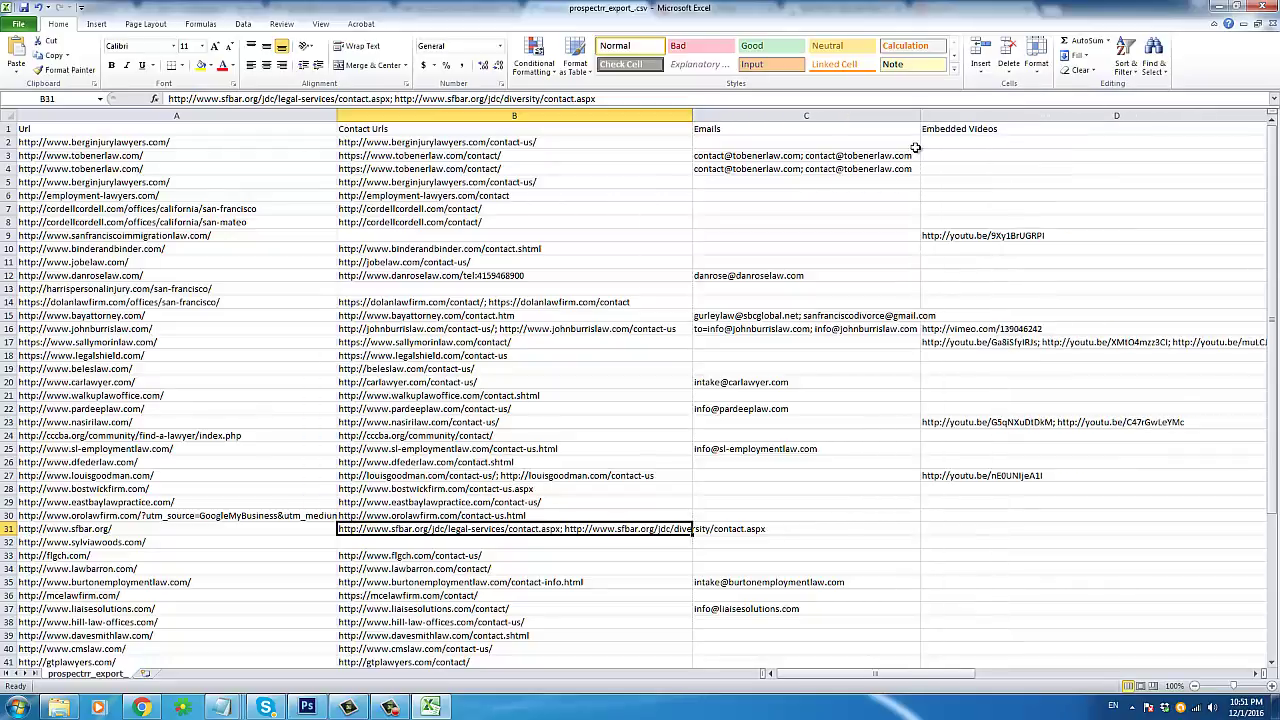
Step: Make the header row 1 bold
click(6, 128)
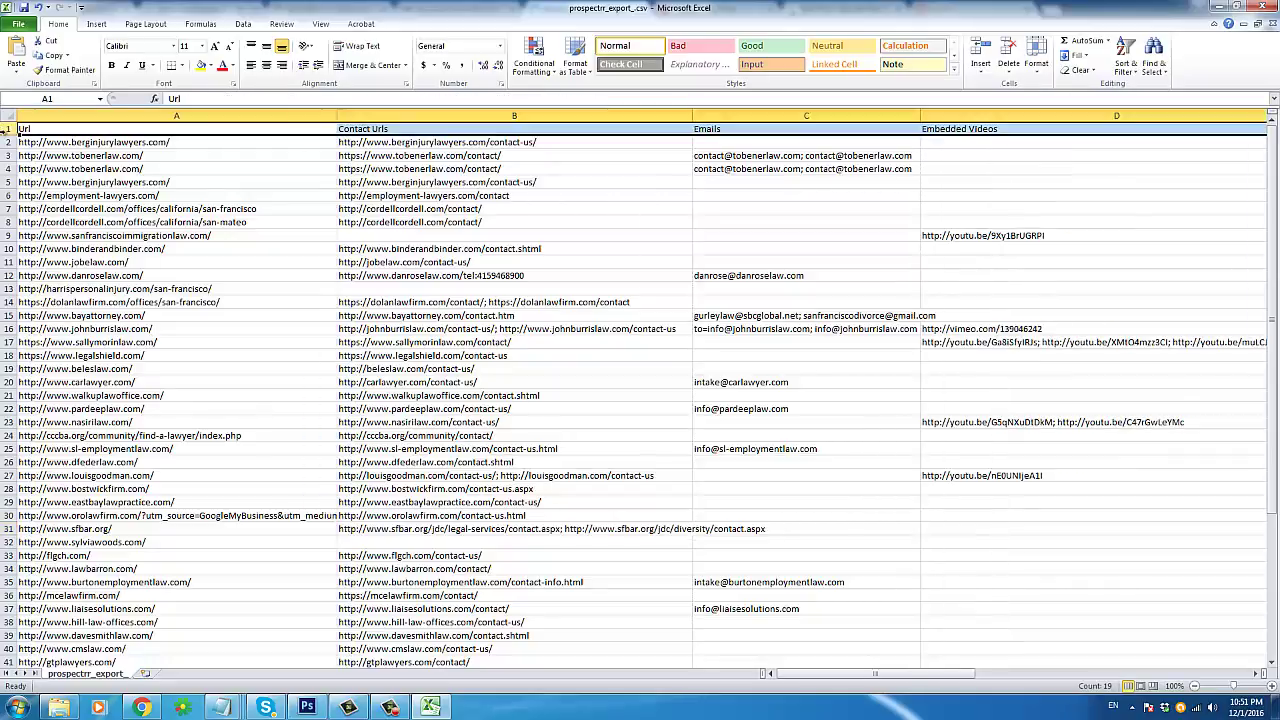
click(113, 66)
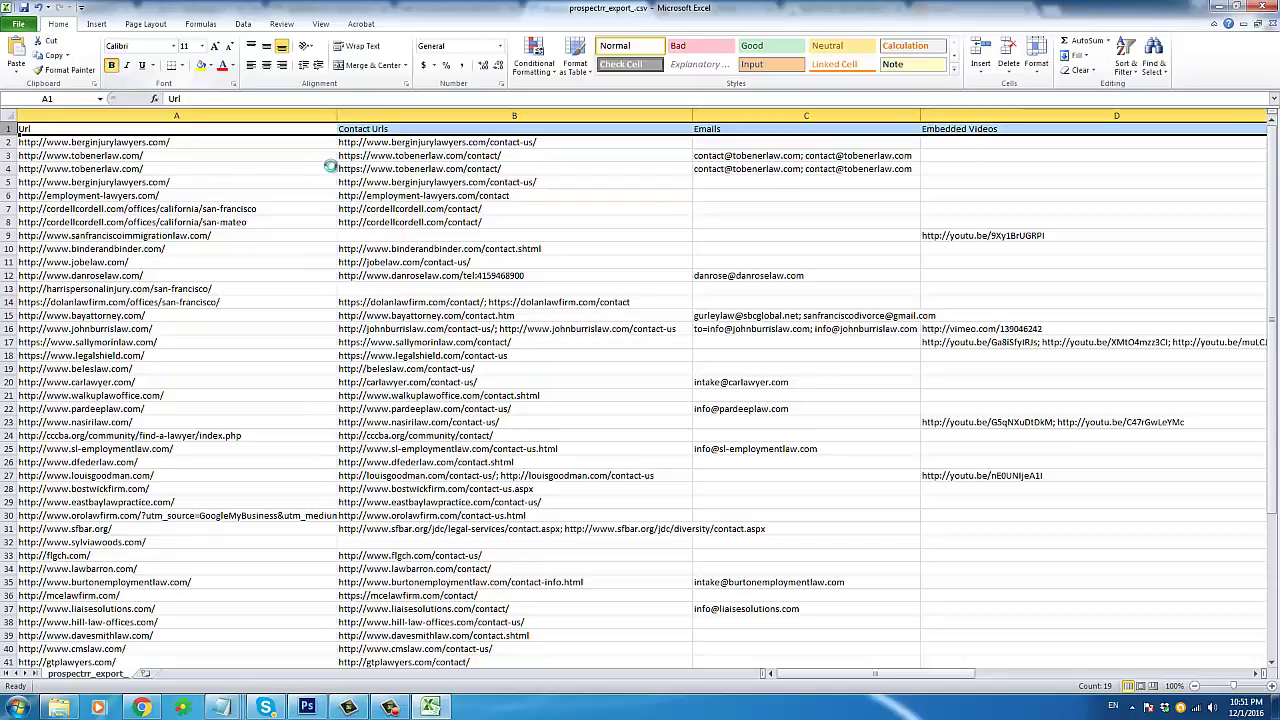
click(916, 275)
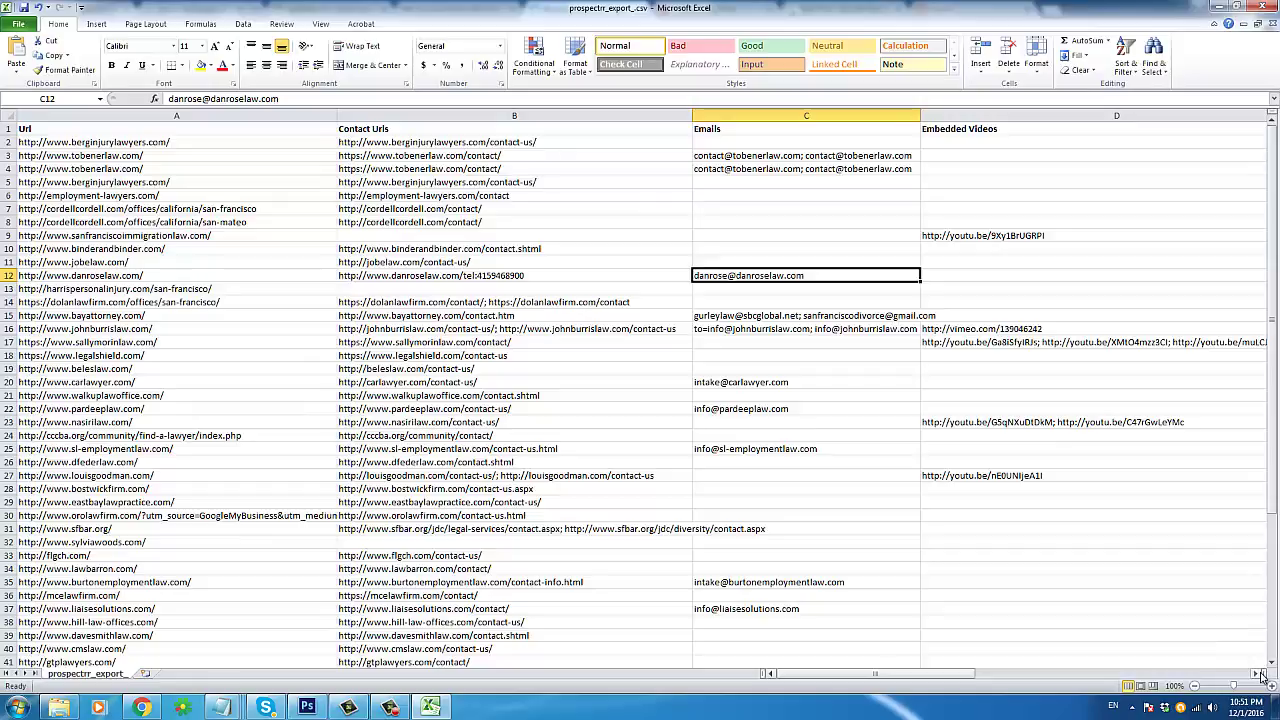
click(1258, 674)
click(1258, 674)
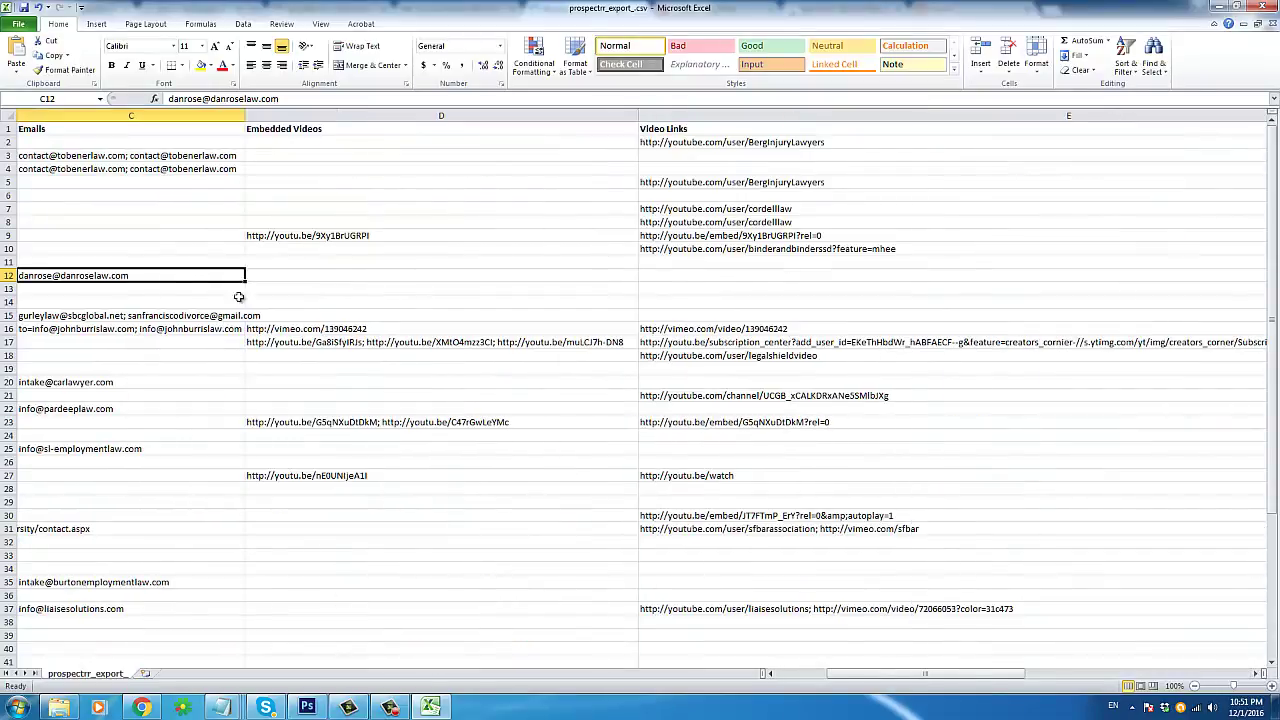
Step: Review the website and contact URLs in cells A2, A3, B2 and B4
drag(414, 313, 62, 142)
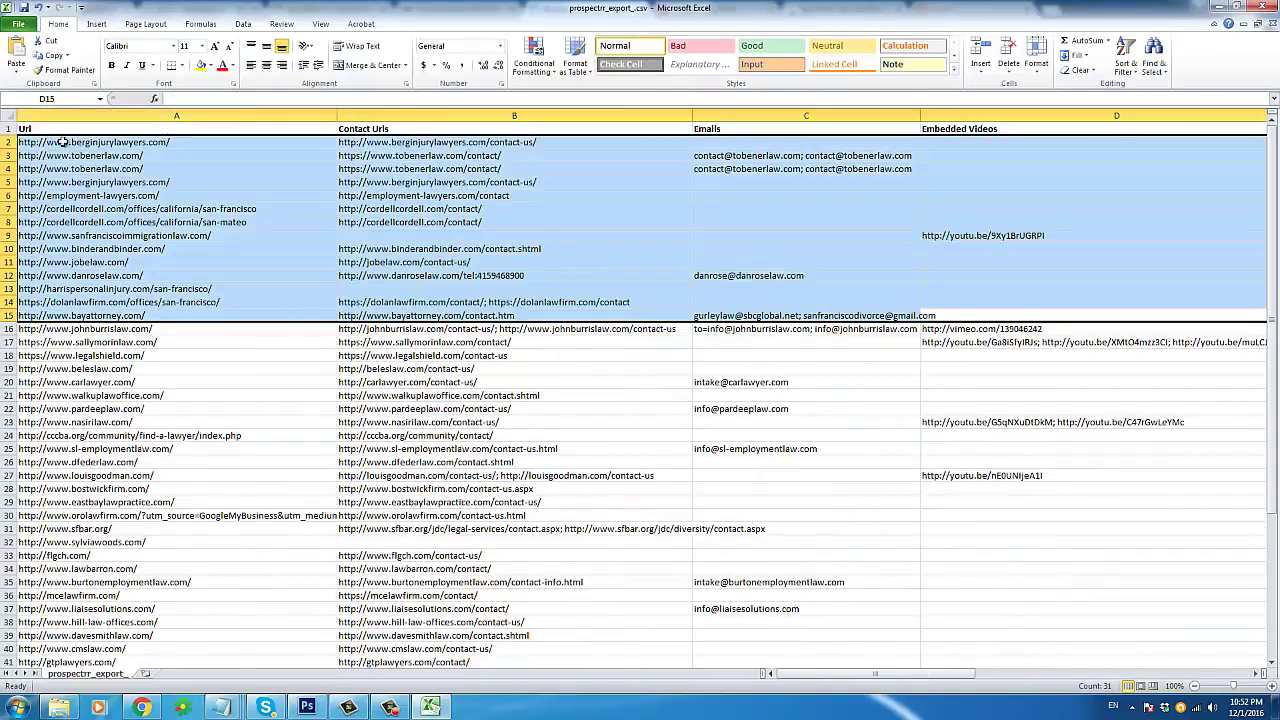
click(62, 142)
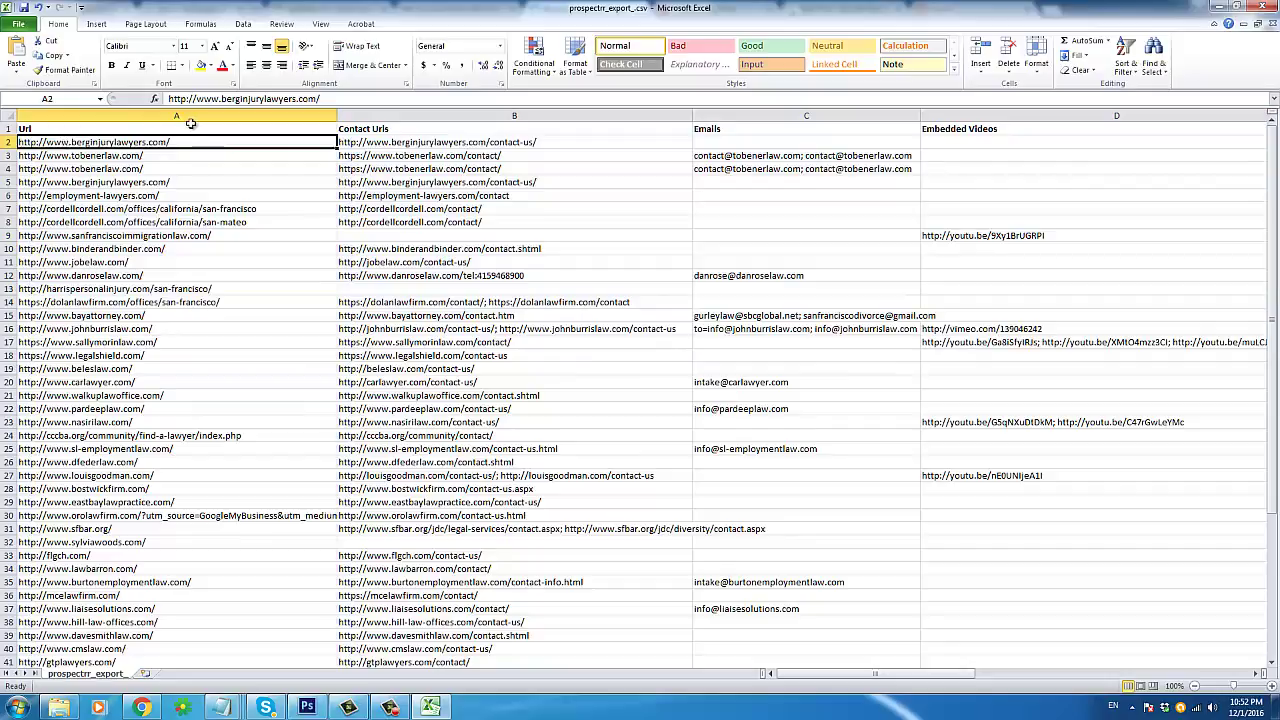
click(398, 142)
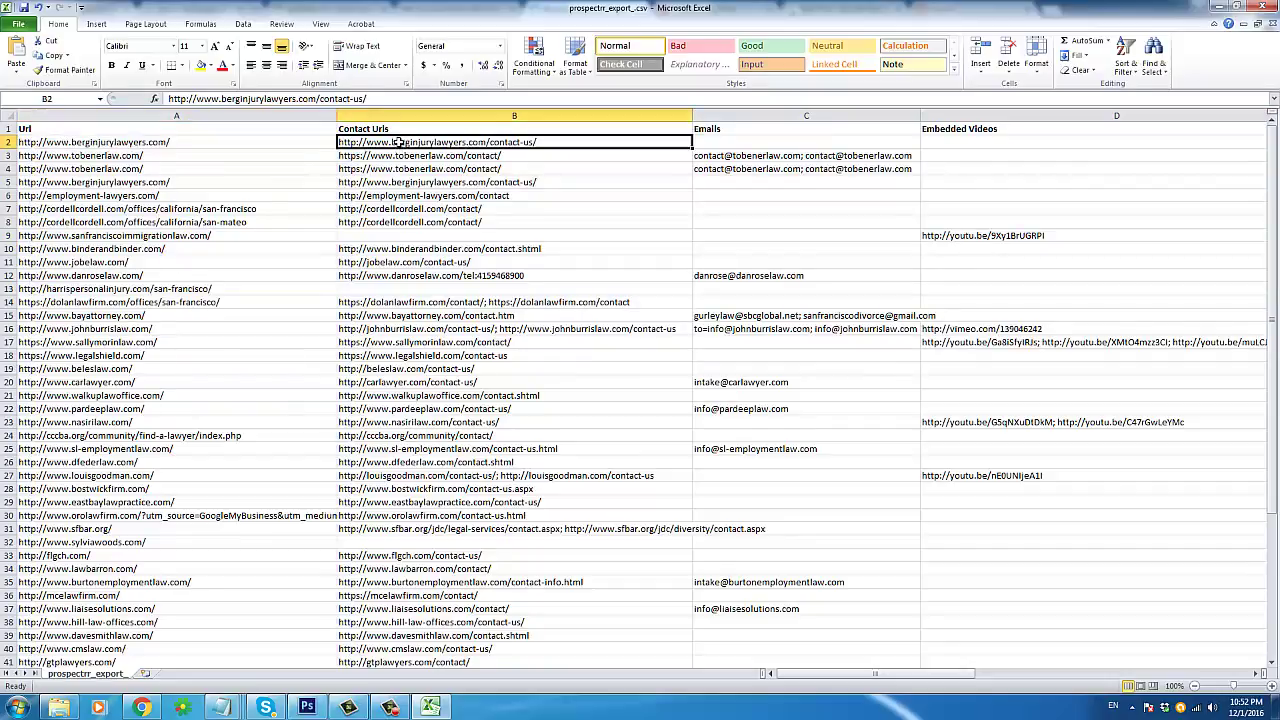
click(172, 142)
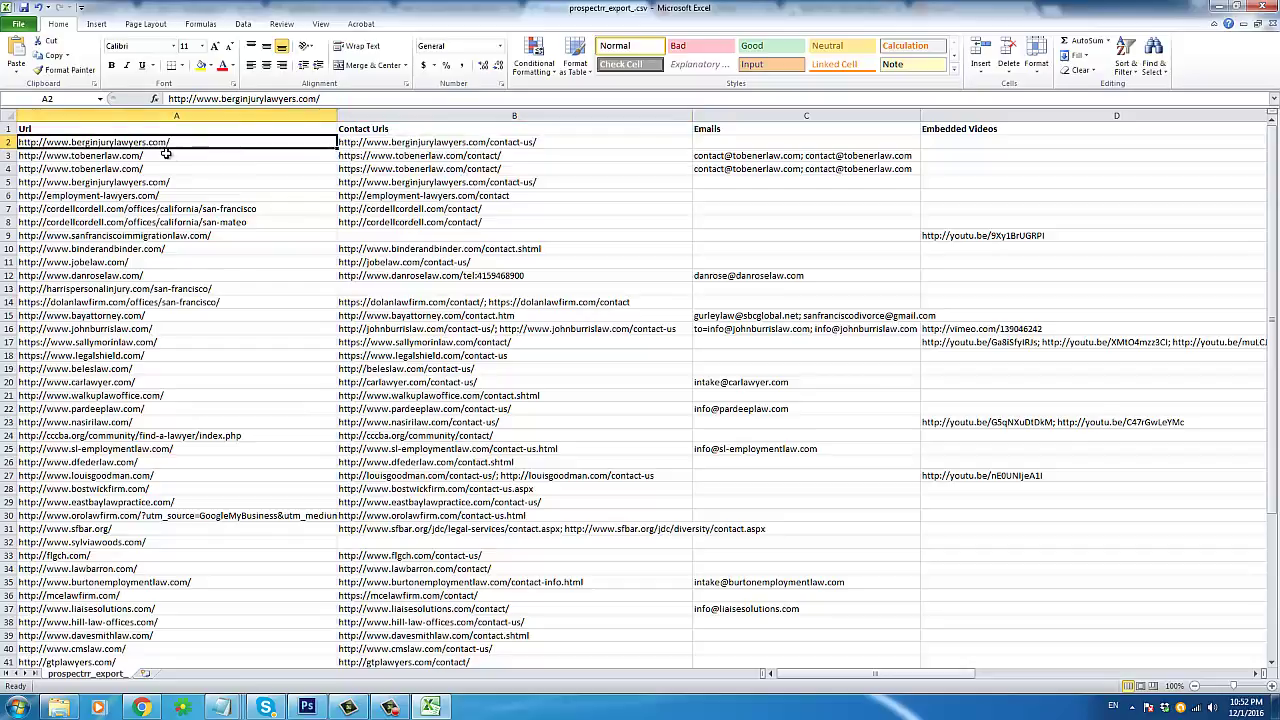
click(166, 153)
click(566, 165)
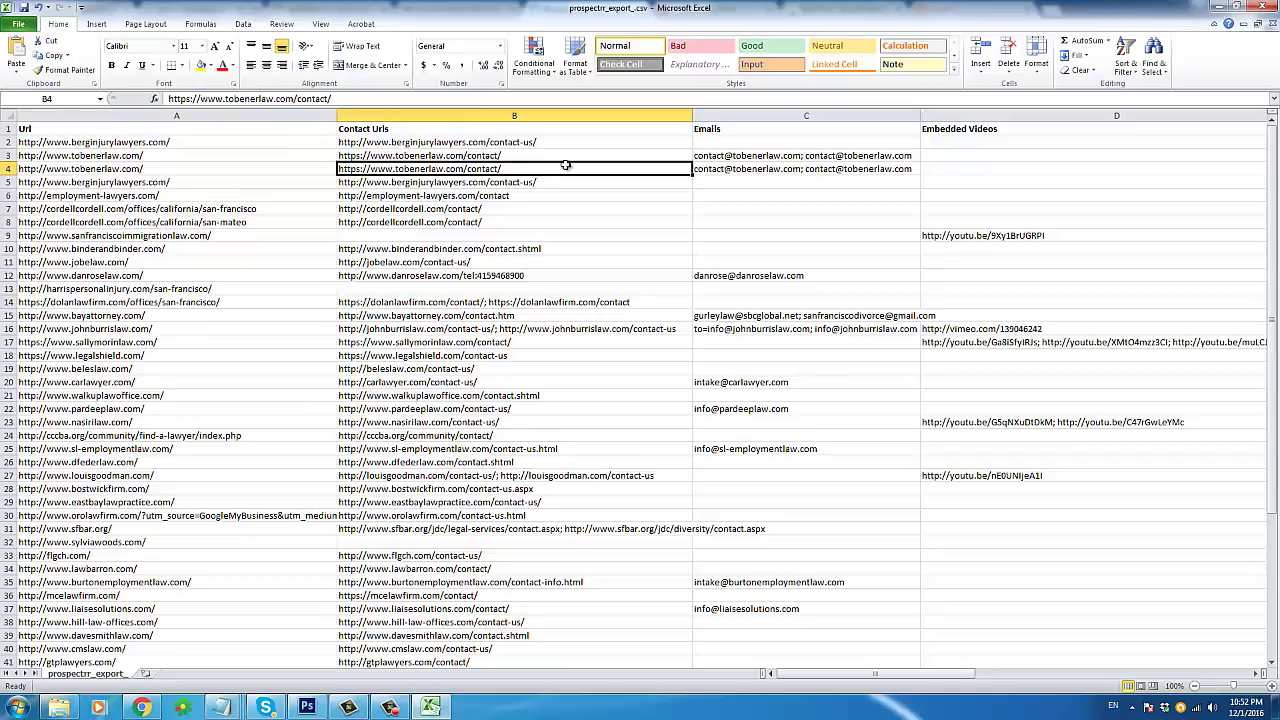
Step: Turn on Data filter arrows for all column headings from cell A2
click(291, 142)
click(241, 24)
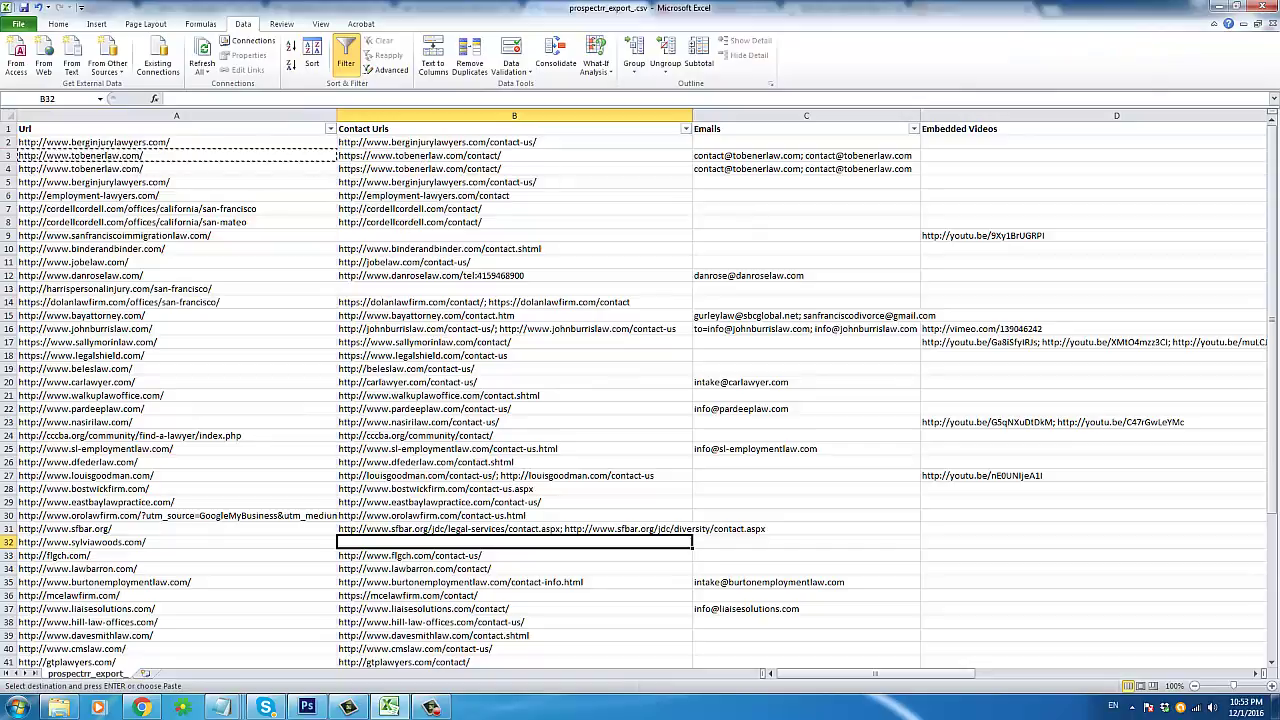
drag(886, 673, 935, 673)
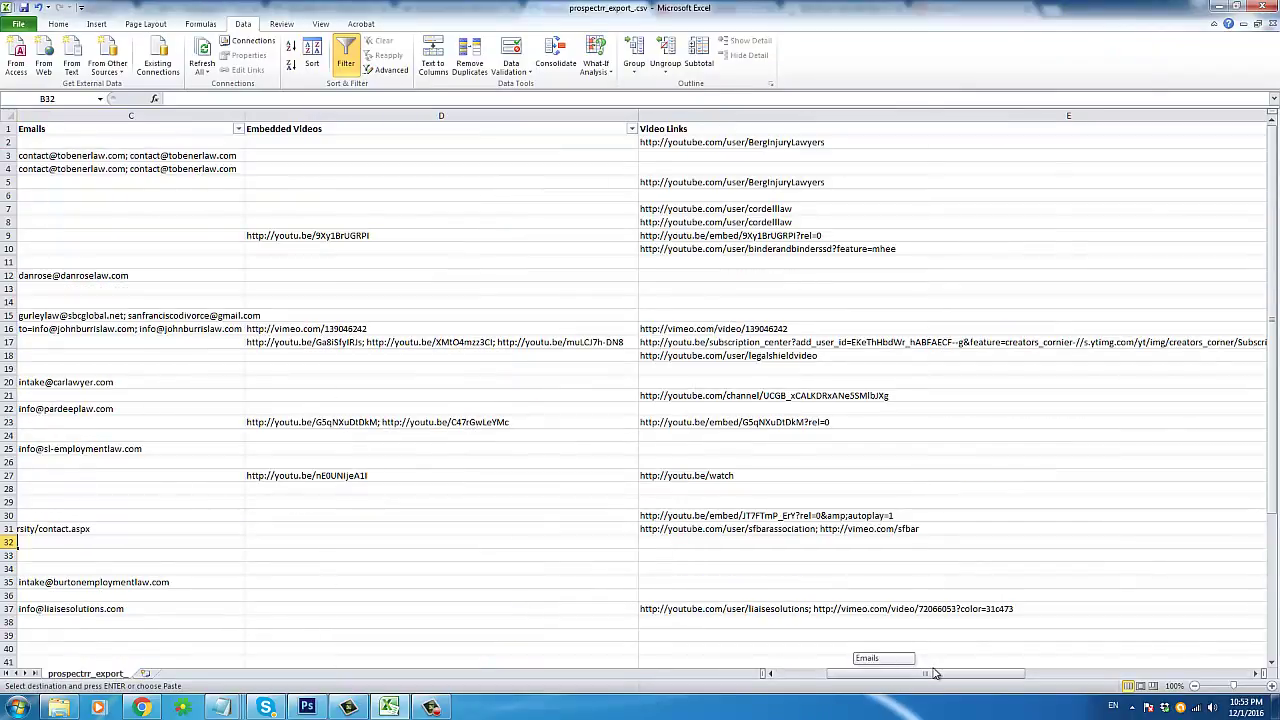
Step: Browse the details of rows 16 and 17 with the arrow keys, ending at A17
click(521, 330)
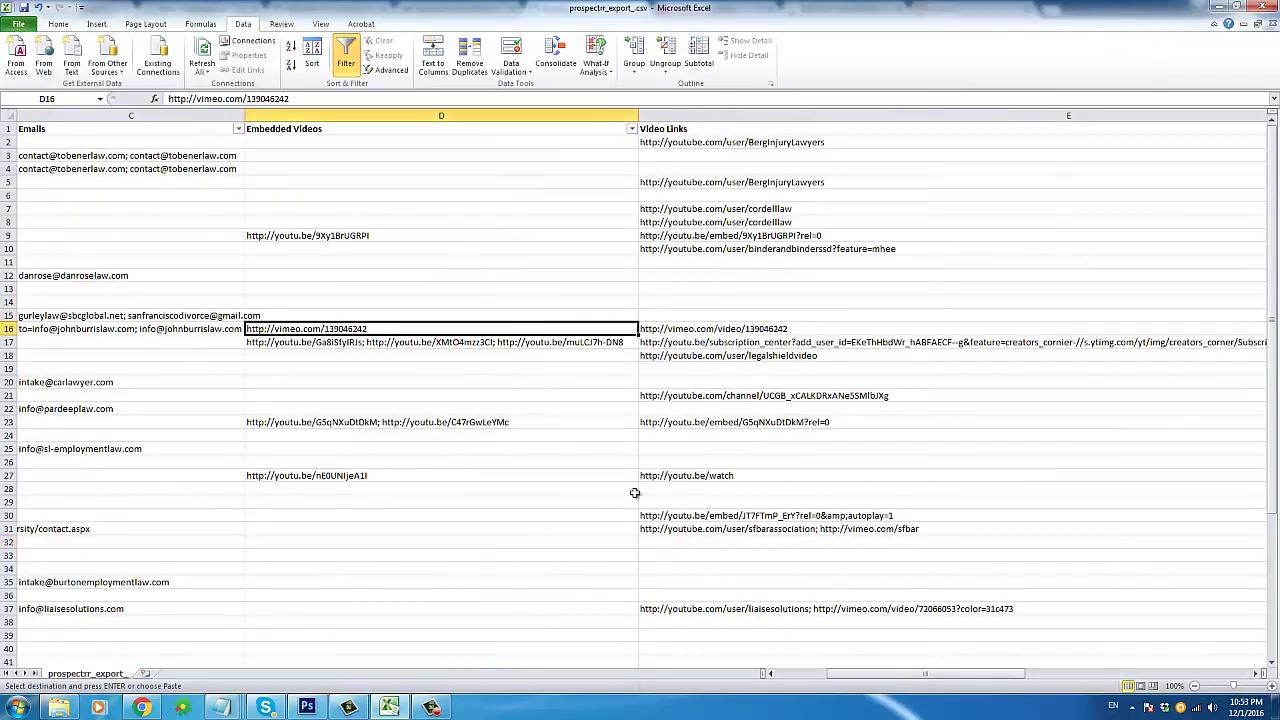
mouse_move(880, 676)
mouse_down()
mouse_move(937, 679)
mouse_move(885, 677)
mouse_up()
click(510, 343)
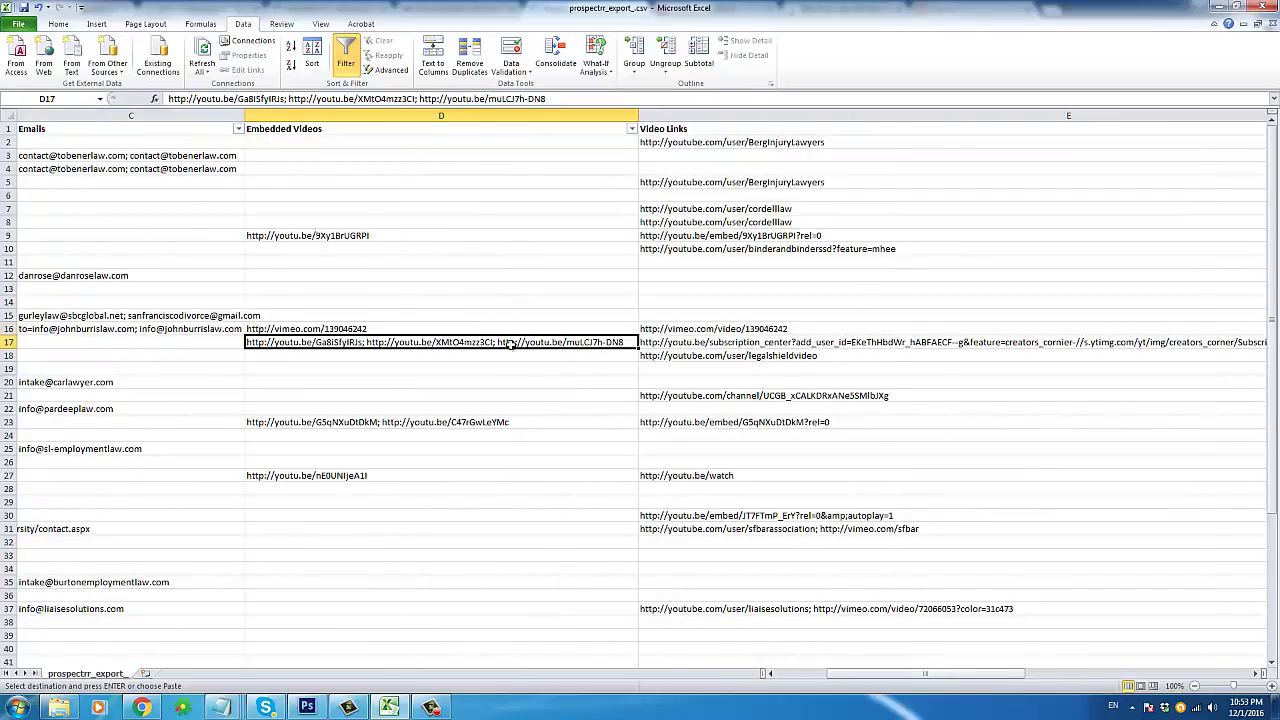
key(Up)
key(Right)
key(Right)
key(Right)
key(Right)
key(Right)
key(Right)
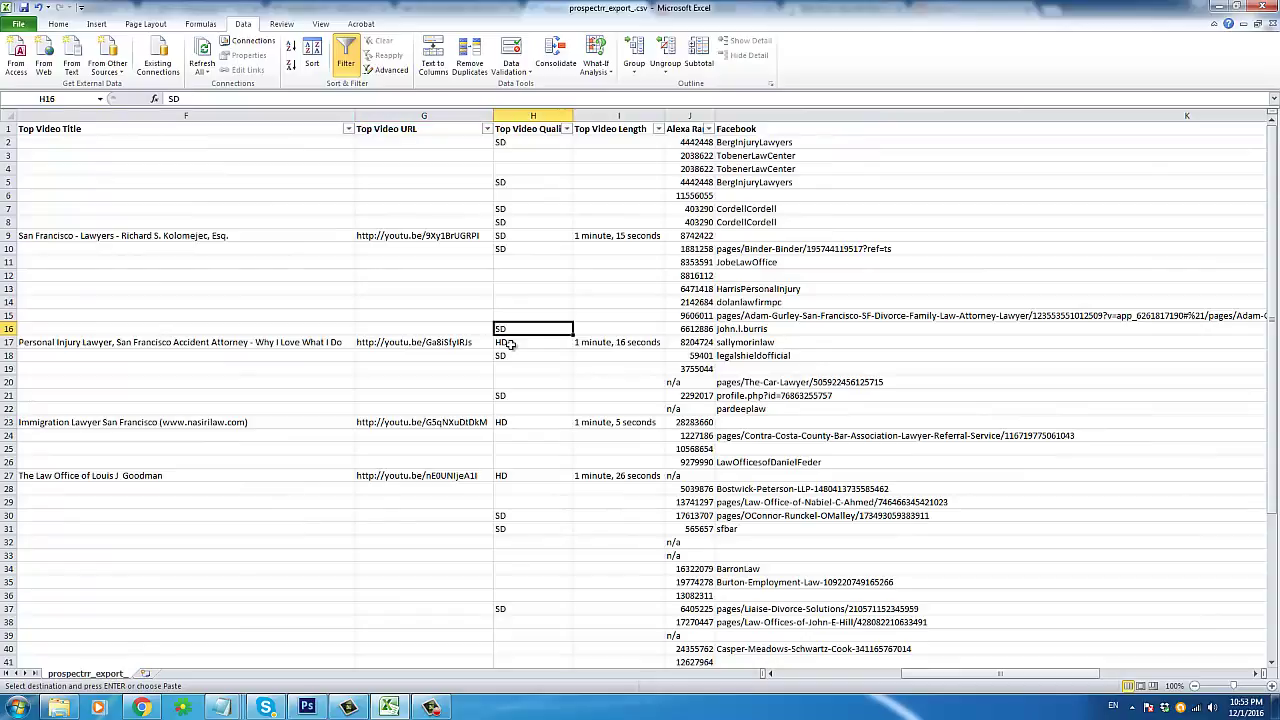
key(Down)
key(Right)
key(Right)
key(Right)
key(Right)
key(Right)
key(Right)
key(Right)
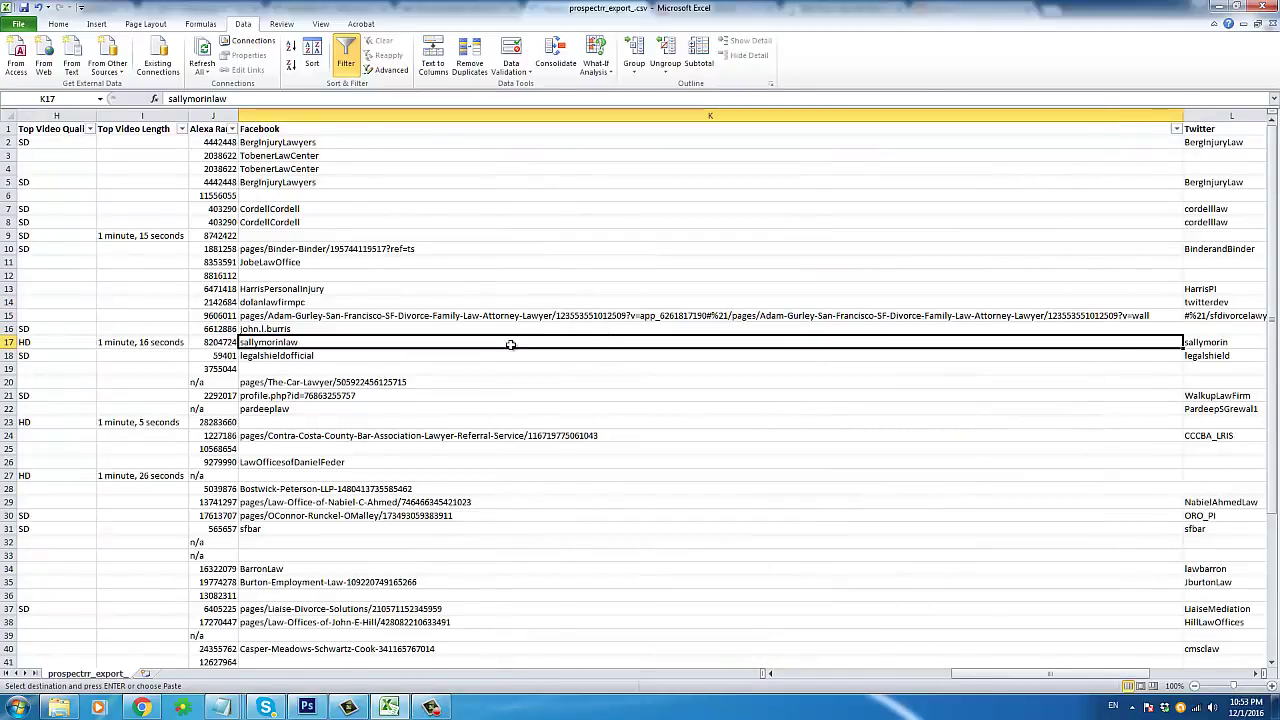
key(Right)
key(Right)
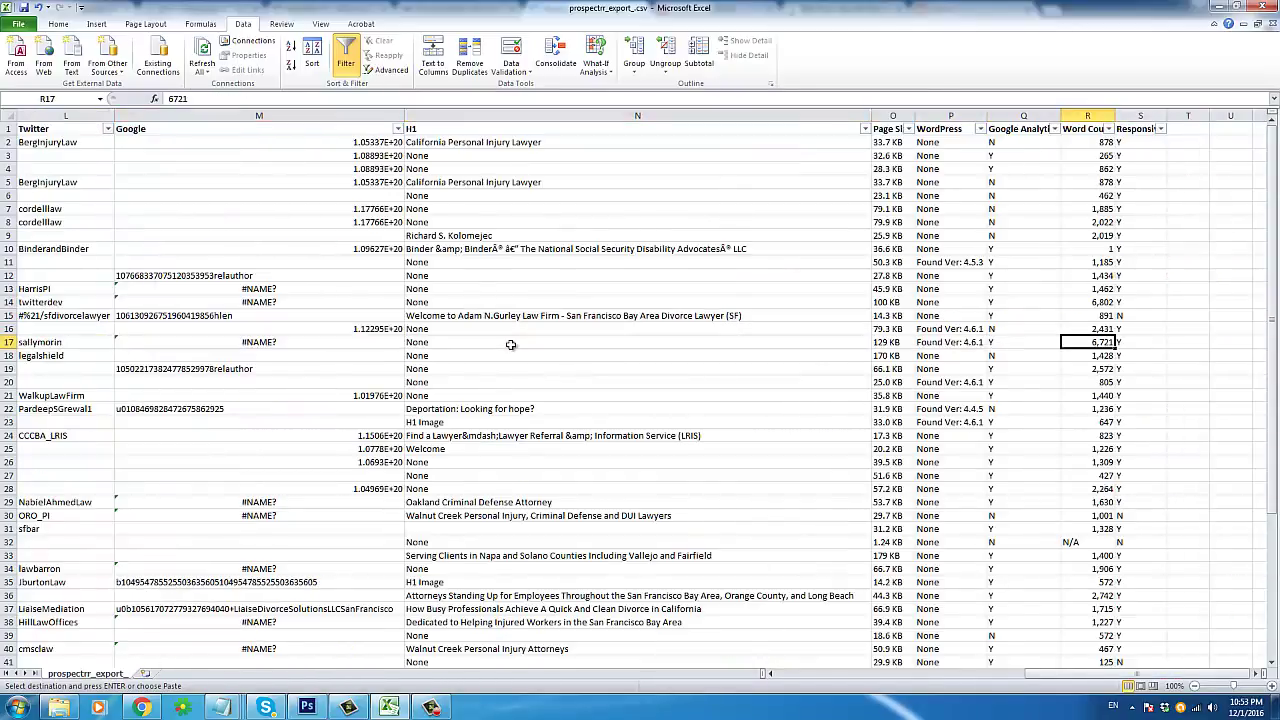
key(Home)
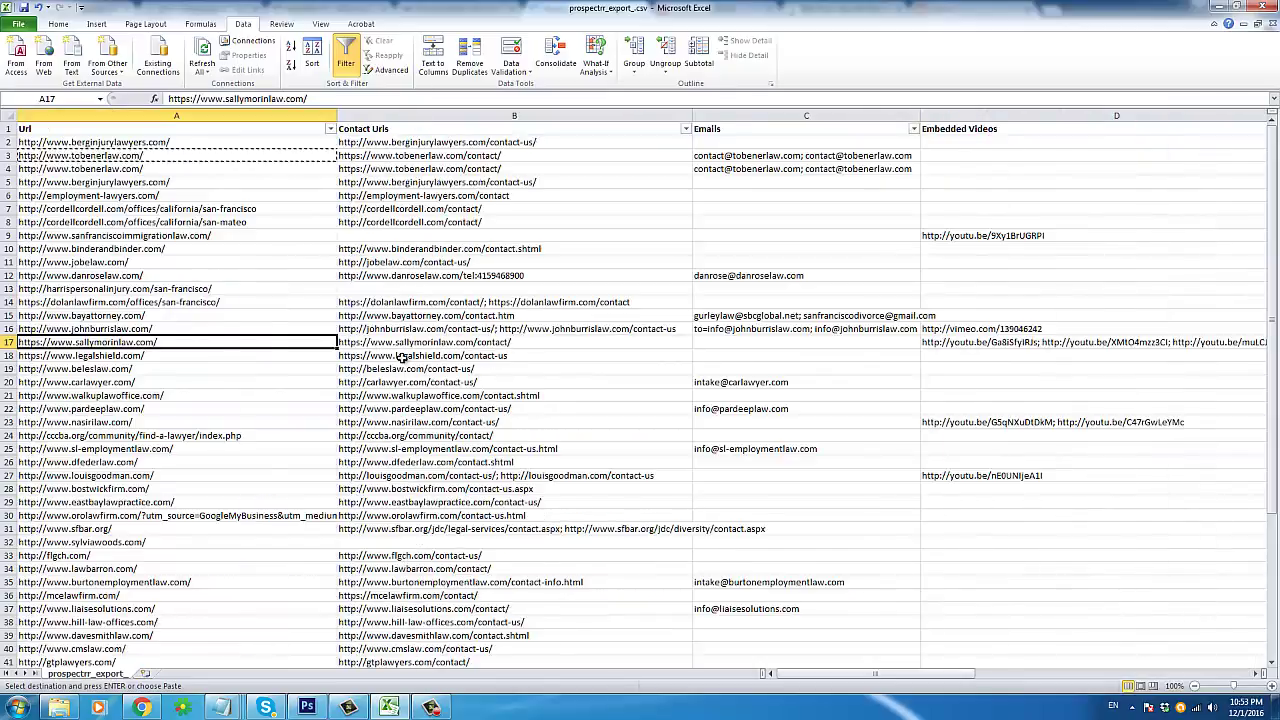
Step: Filter the Url column to the sallymorinlaw website URL copied from A17
right_click(154, 343)
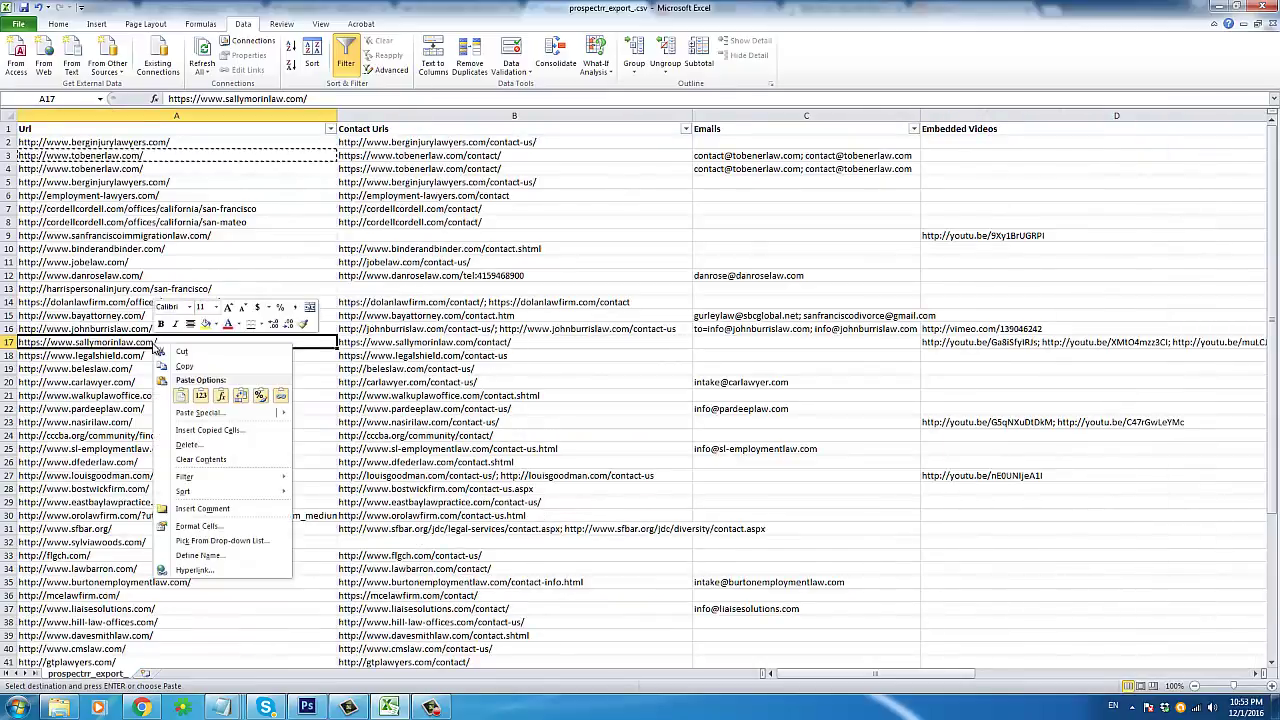
key(Escape)
right_click(107, 342)
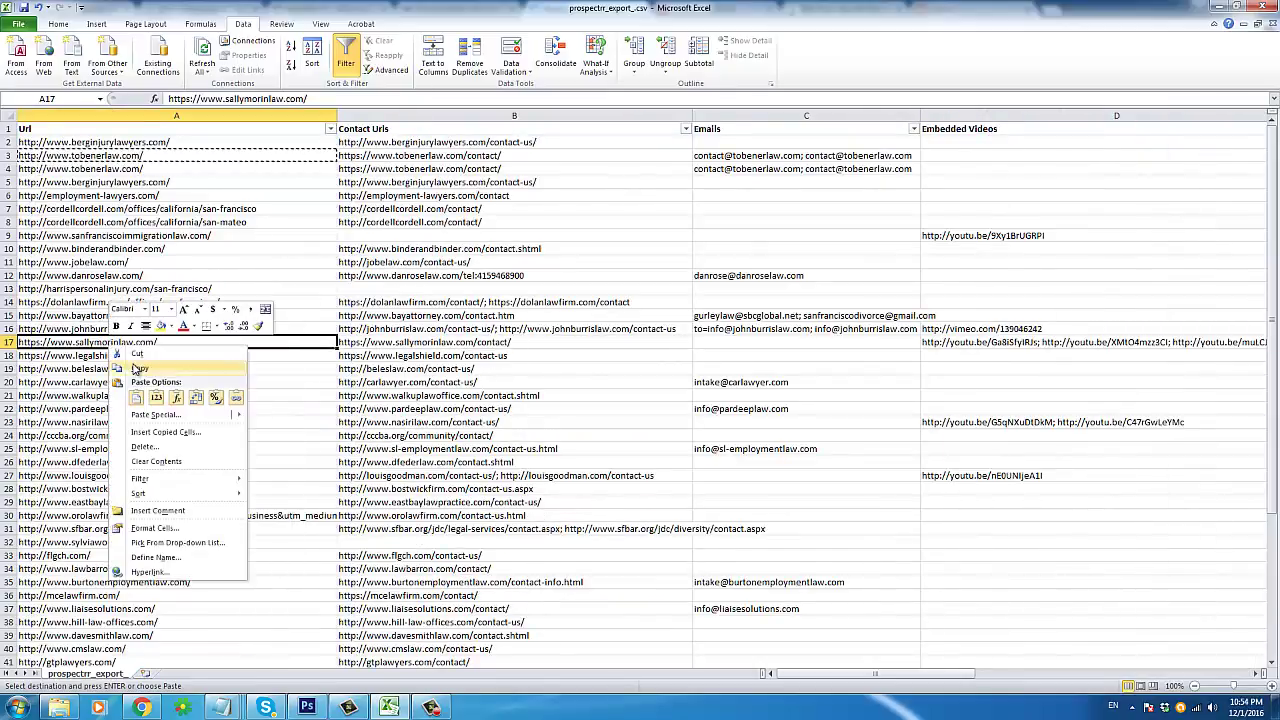
click(133, 368)
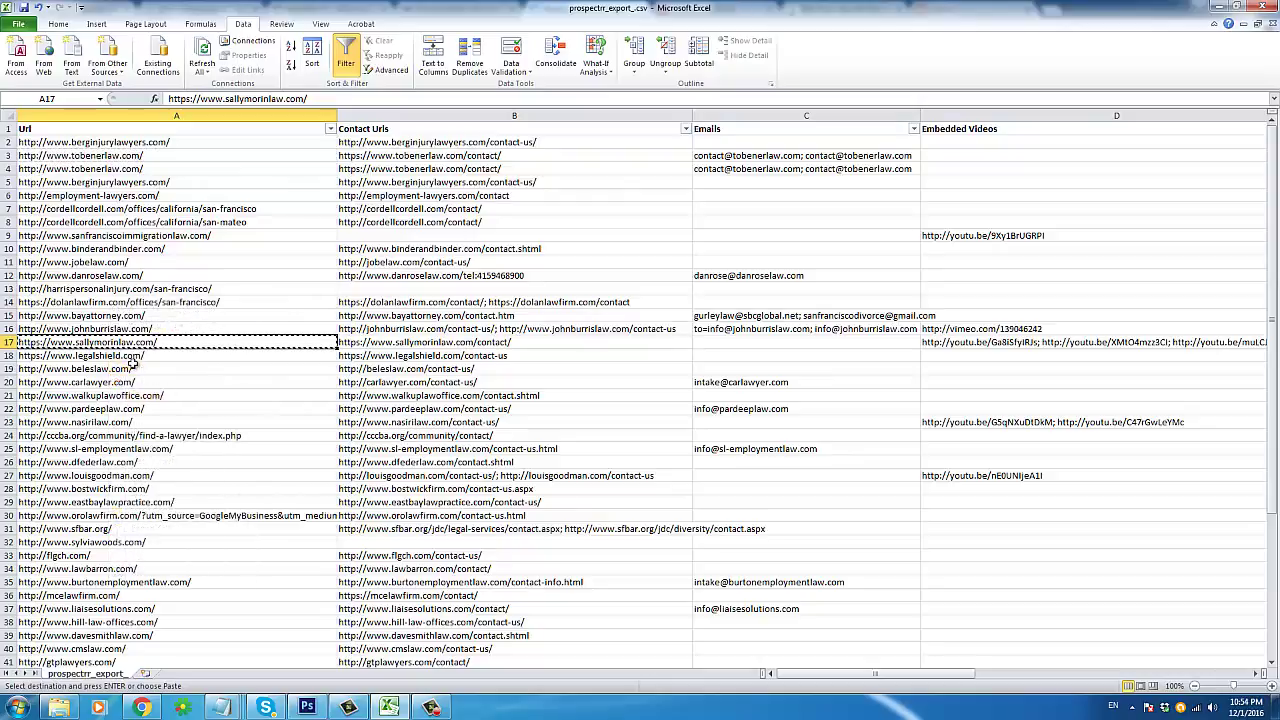
click(330, 129)
click(230, 237)
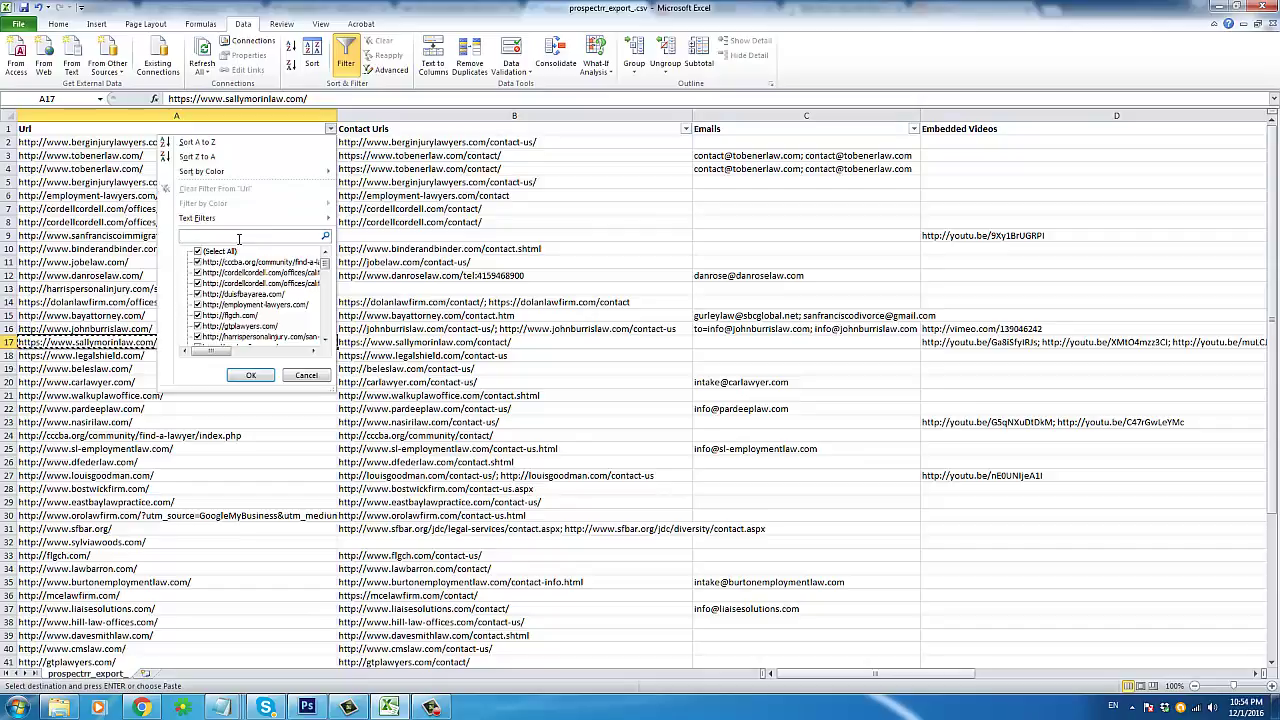
key(ctrl+v)
key(Return)
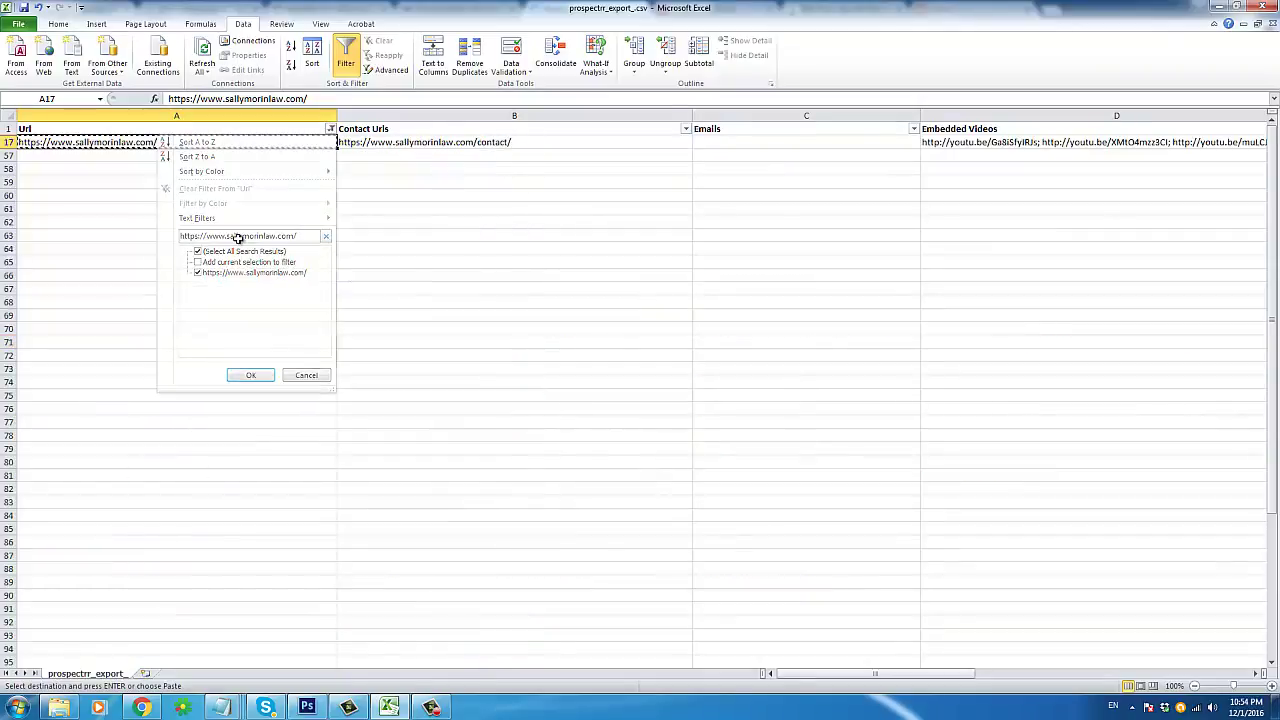
Step: Narrow the Contact Urls column and copy the contact URL in B17
click(238, 193)
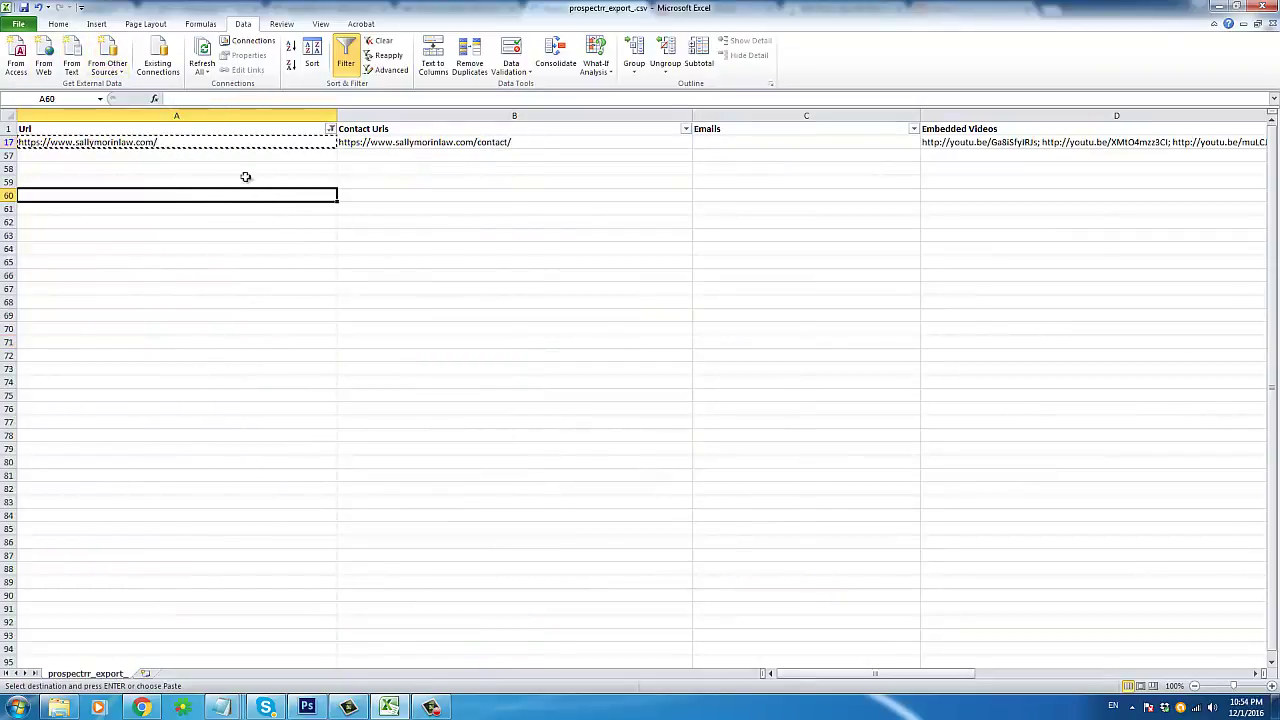
key(Escape)
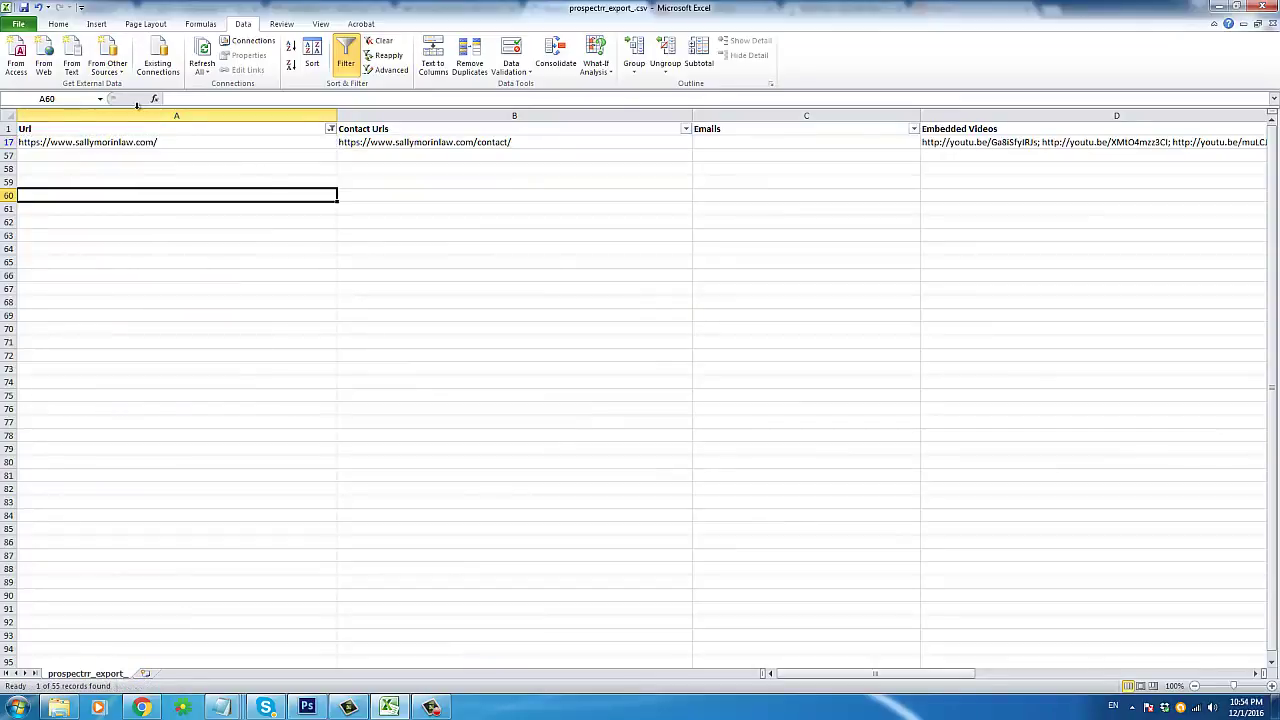
key(Right)
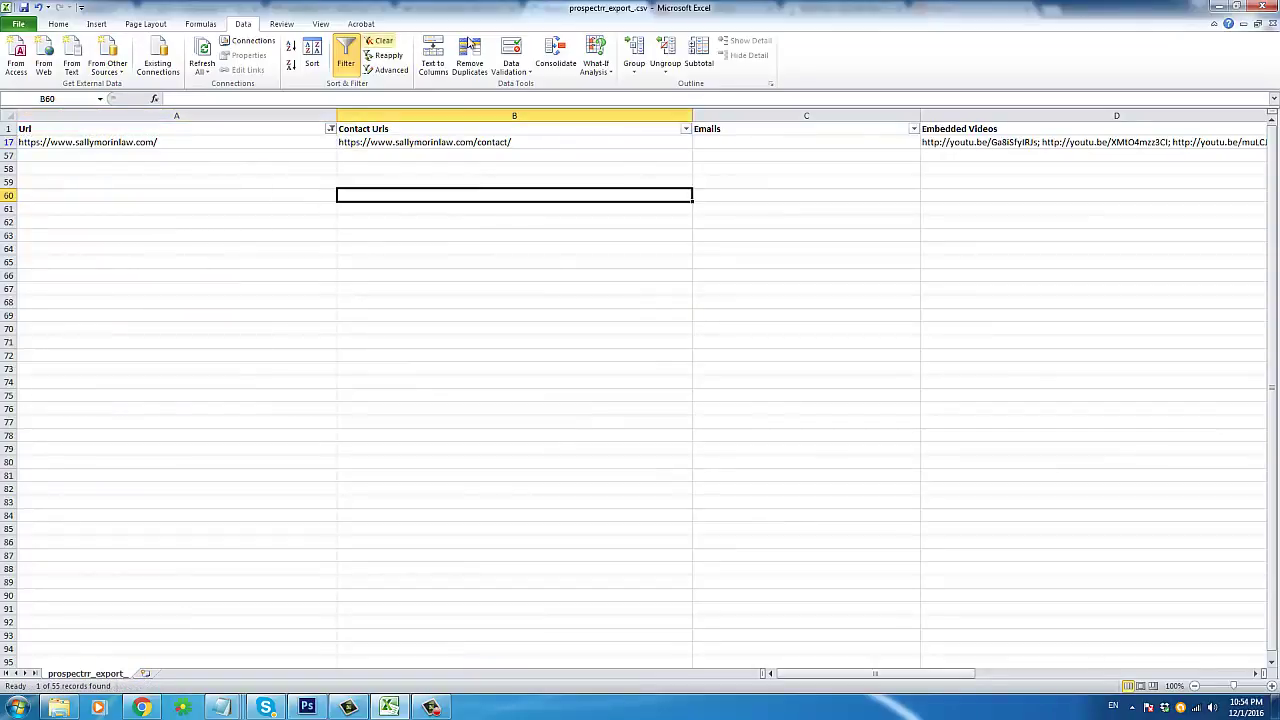
drag(690, 116, 538, 116)
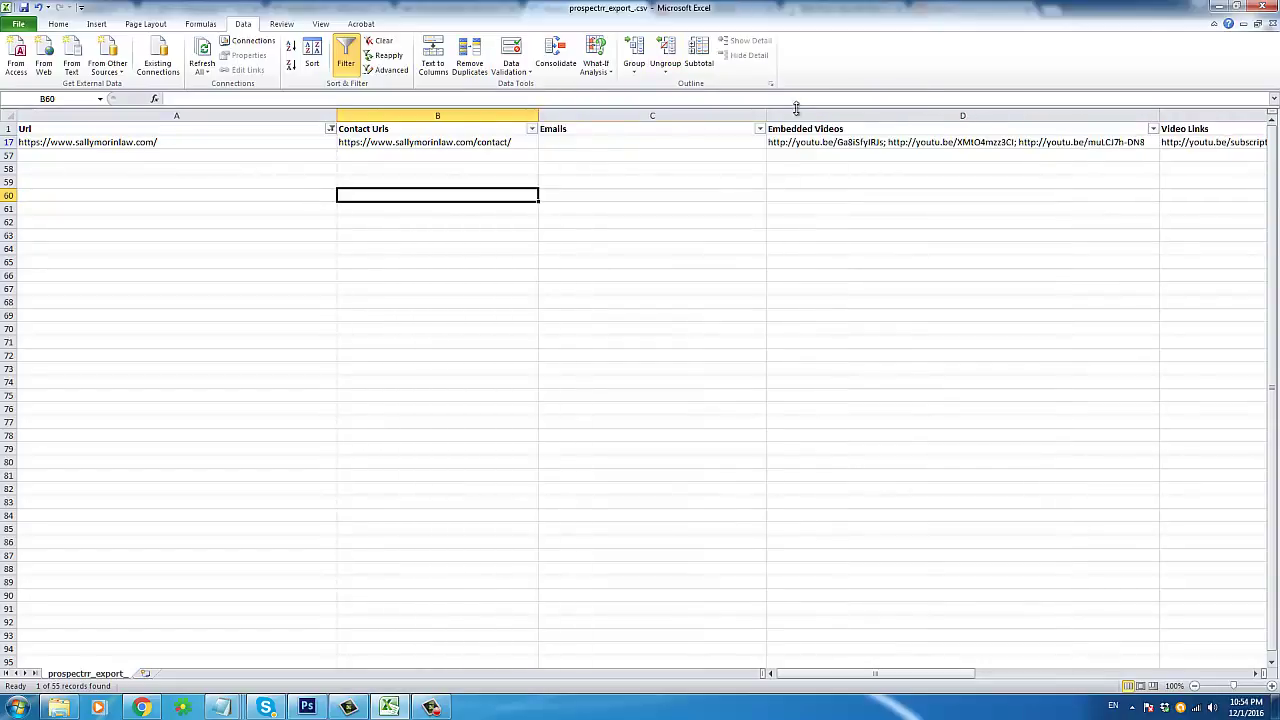
drag(765, 116, 632, 116)
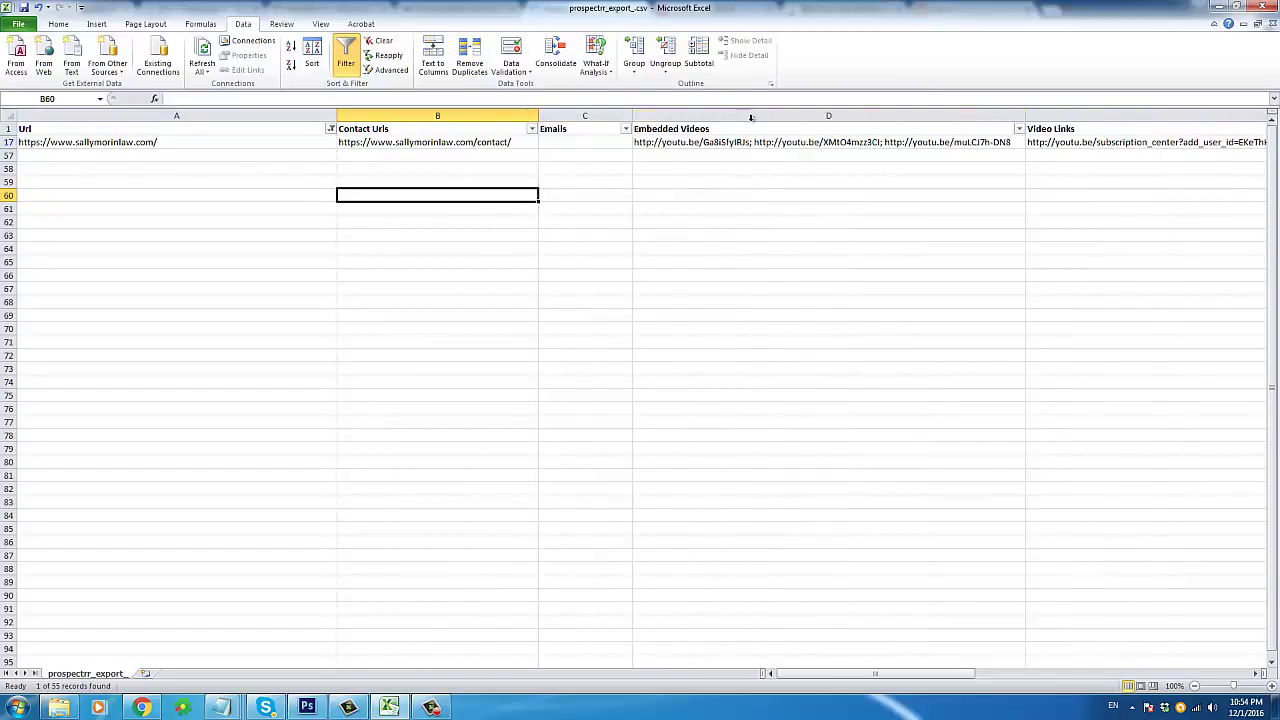
click(421, 142)
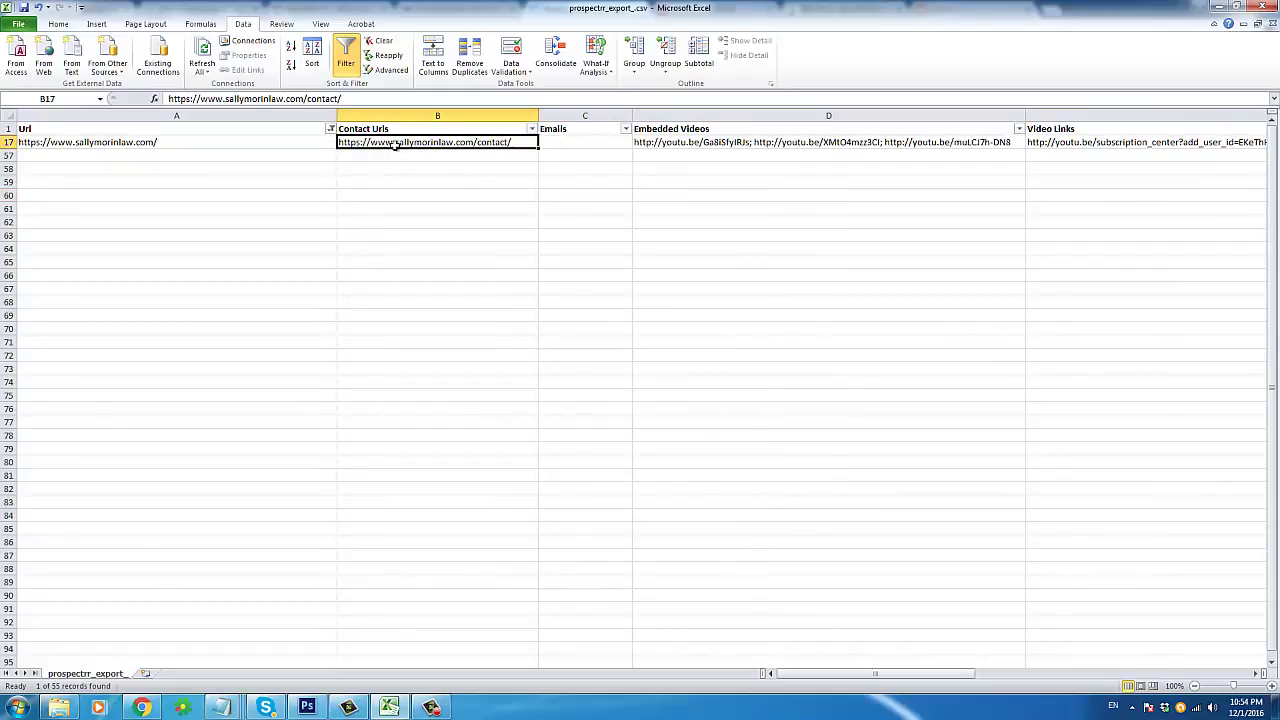
right_click(396, 145)
click(428, 168)
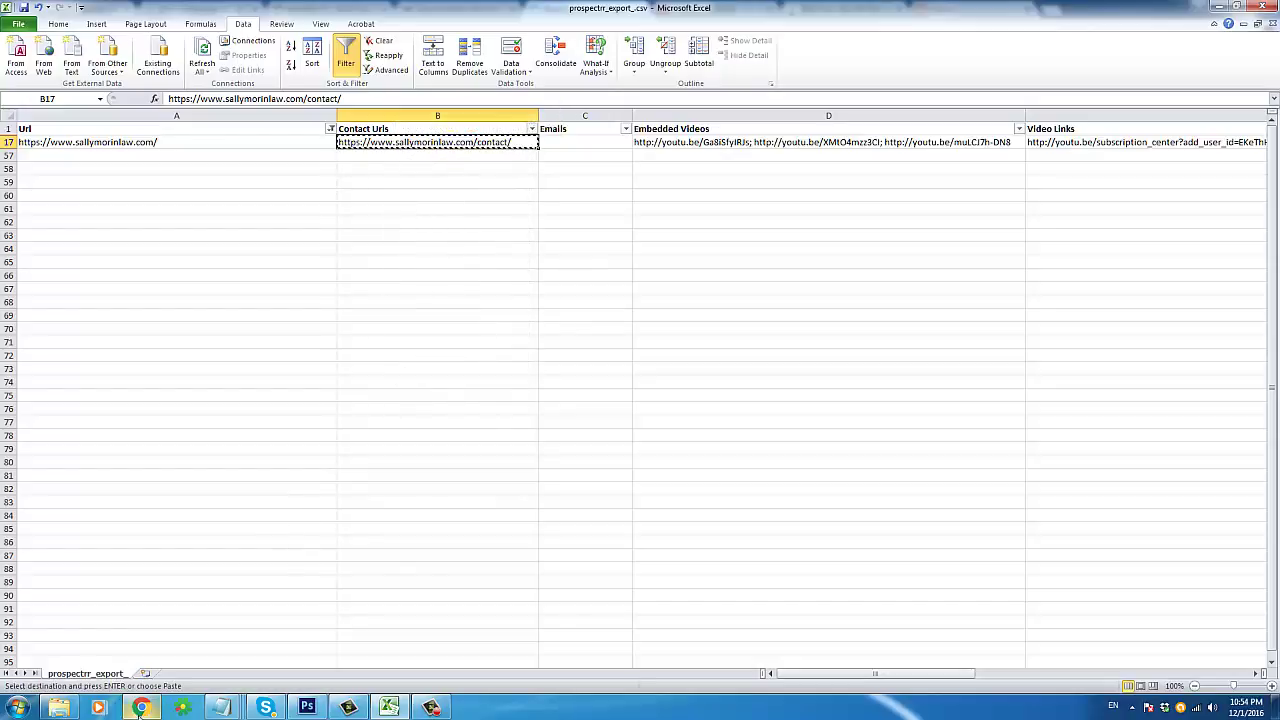
Step: Load the copied contact URL in a new Chrome tab with Paste and go
mouse_move(141, 707)
click(153, 650)
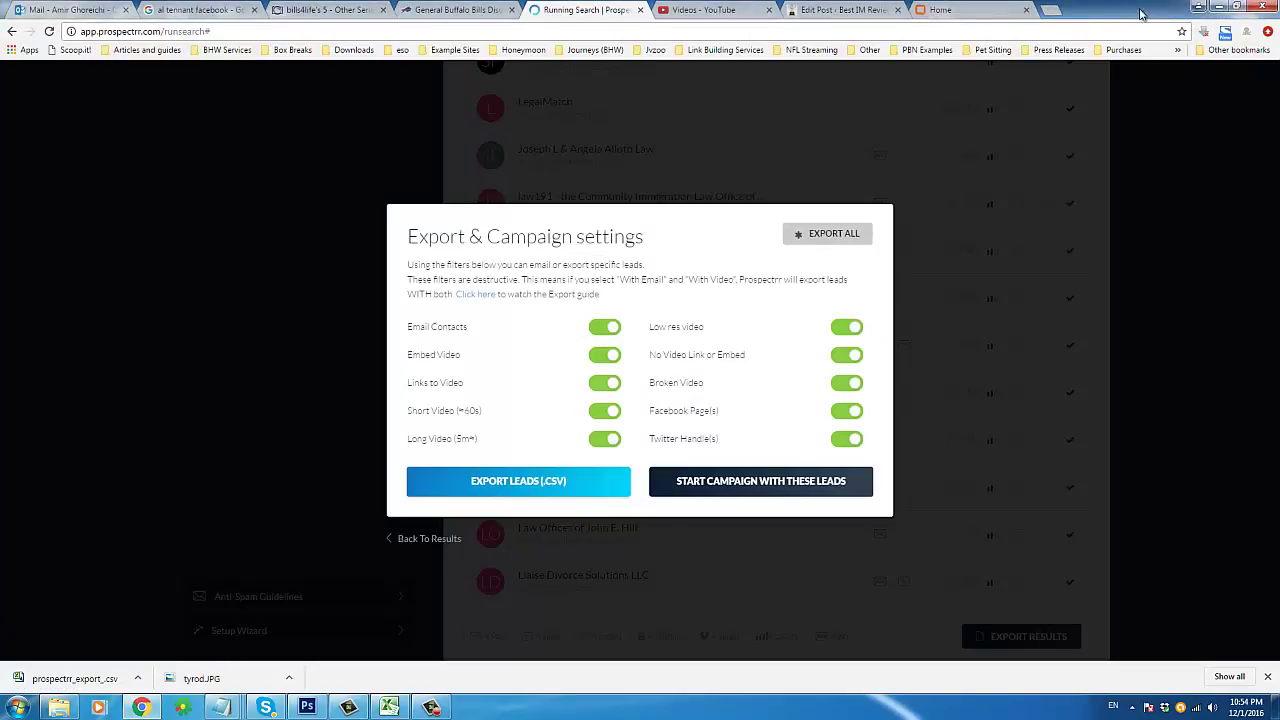
click(1050, 10)
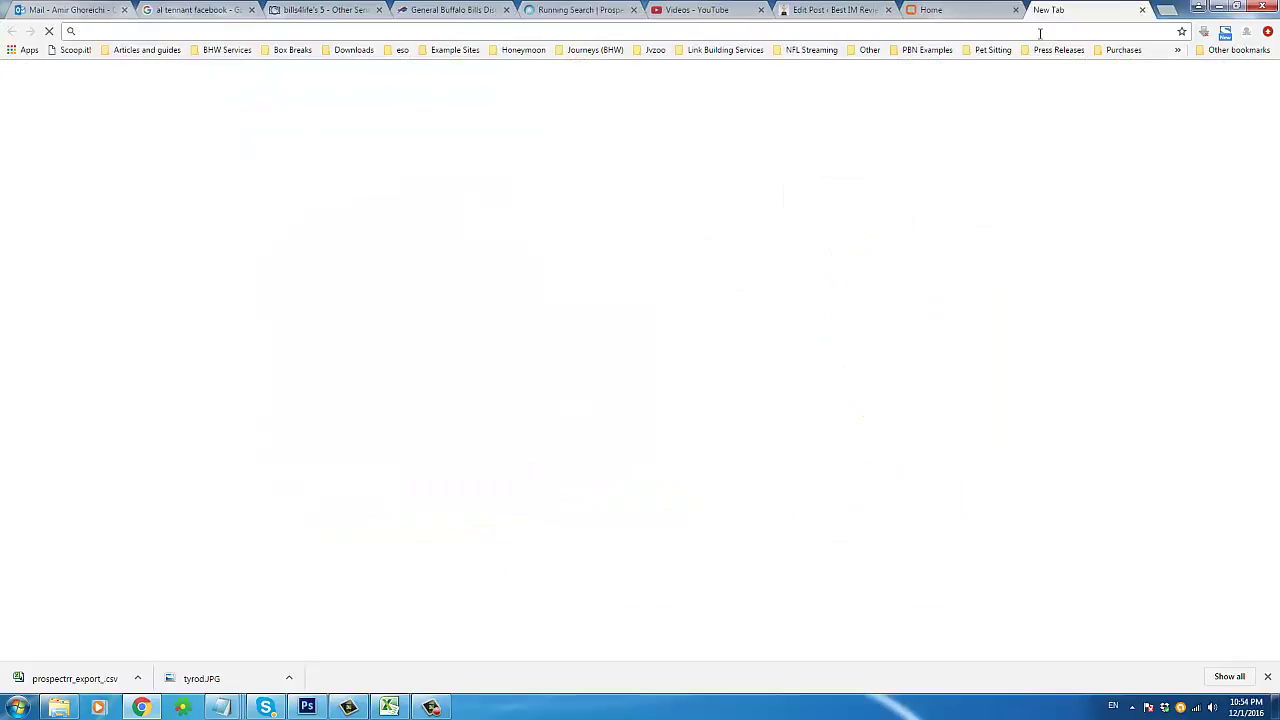
right_click(1042, 33)
click(1072, 114)
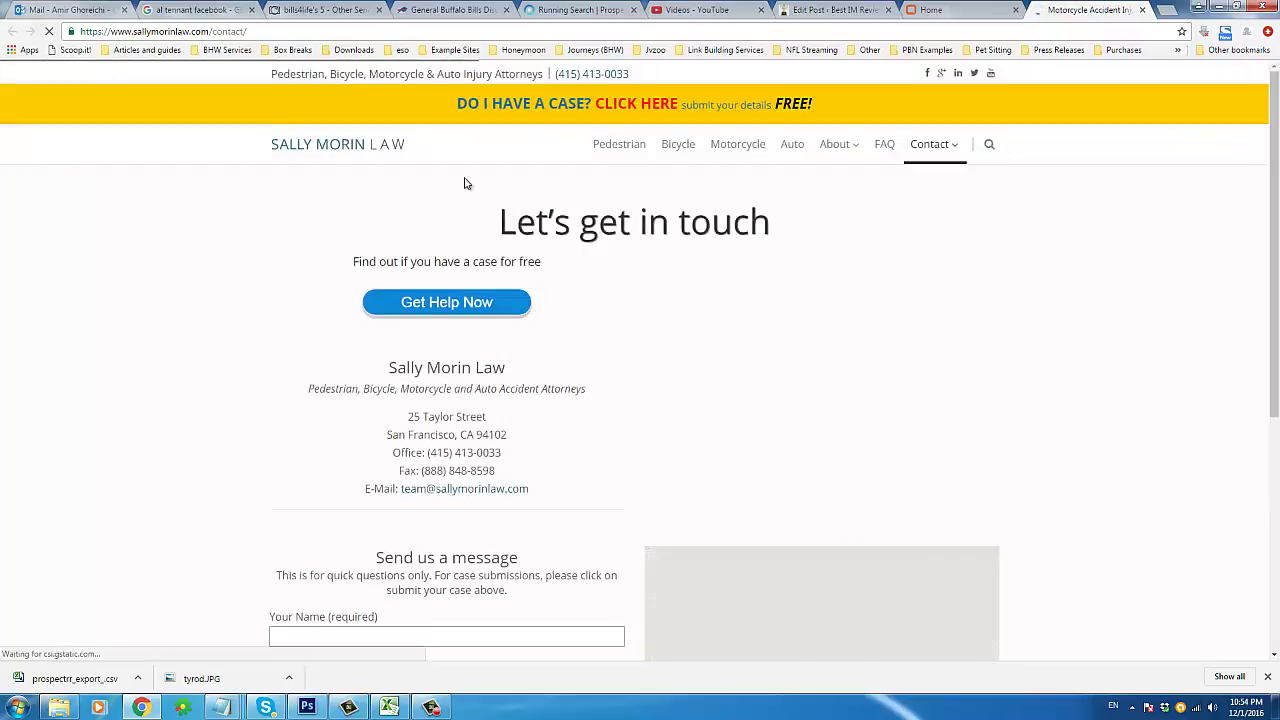
Step: Confirm the firm's address is in San Francisco, then minimize the browser back to Excel
drag(389, 434, 470, 434)
click(436, 434)
drag(389, 434, 441, 434)
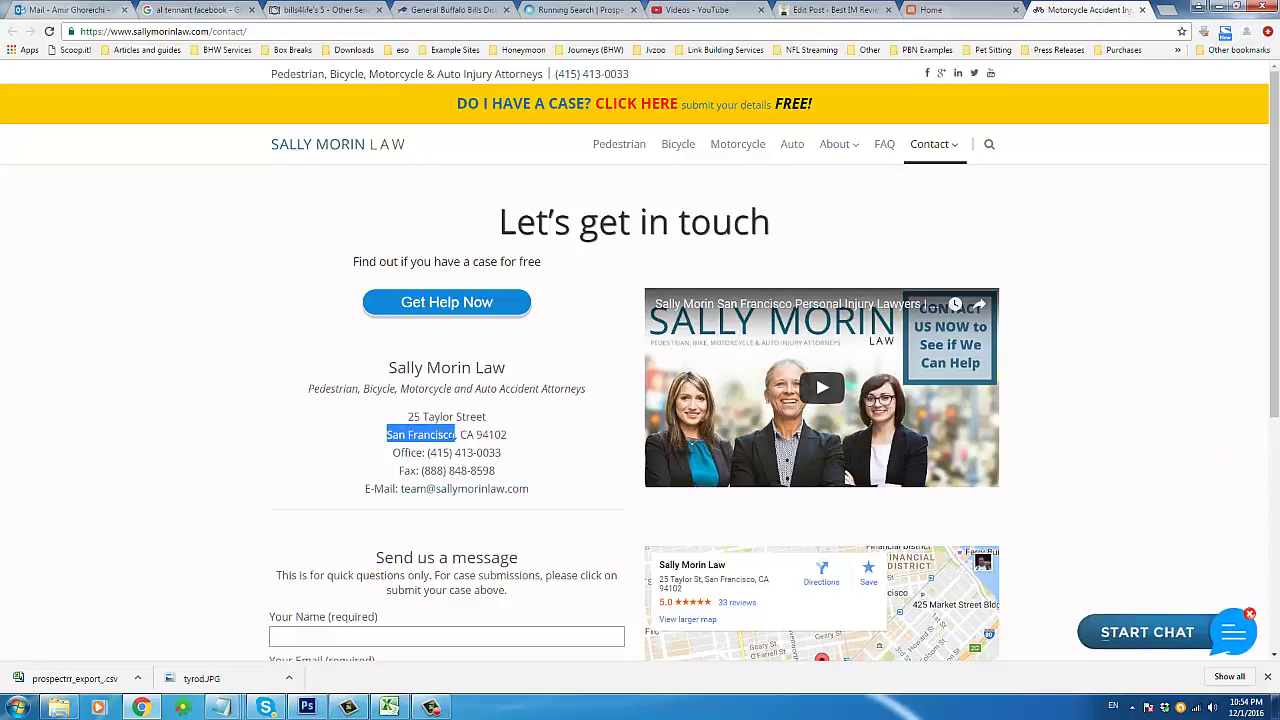
drag(407, 420, 528, 464)
mouse_move(433, 436)
mouse_down()
mouse_move(497, 435)
mouse_move(500, 452)
mouse_move(428, 452)
mouse_up()
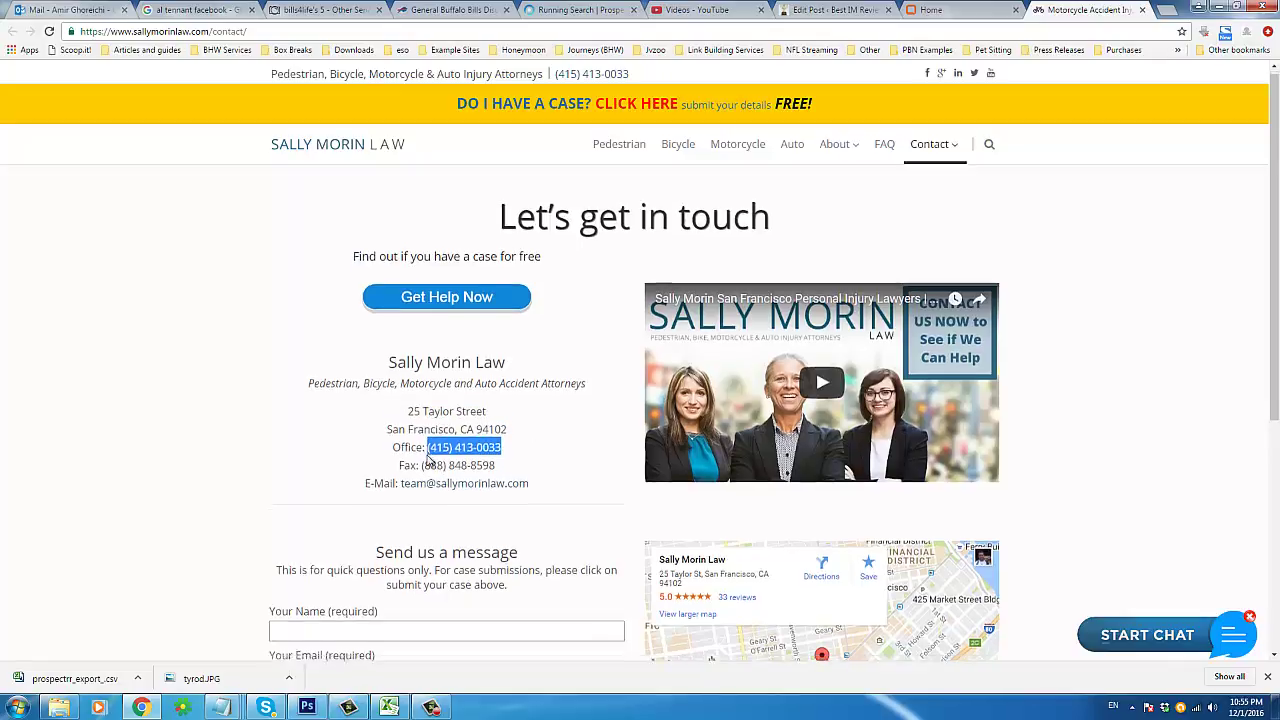
scroll(428, 460, down, 2)
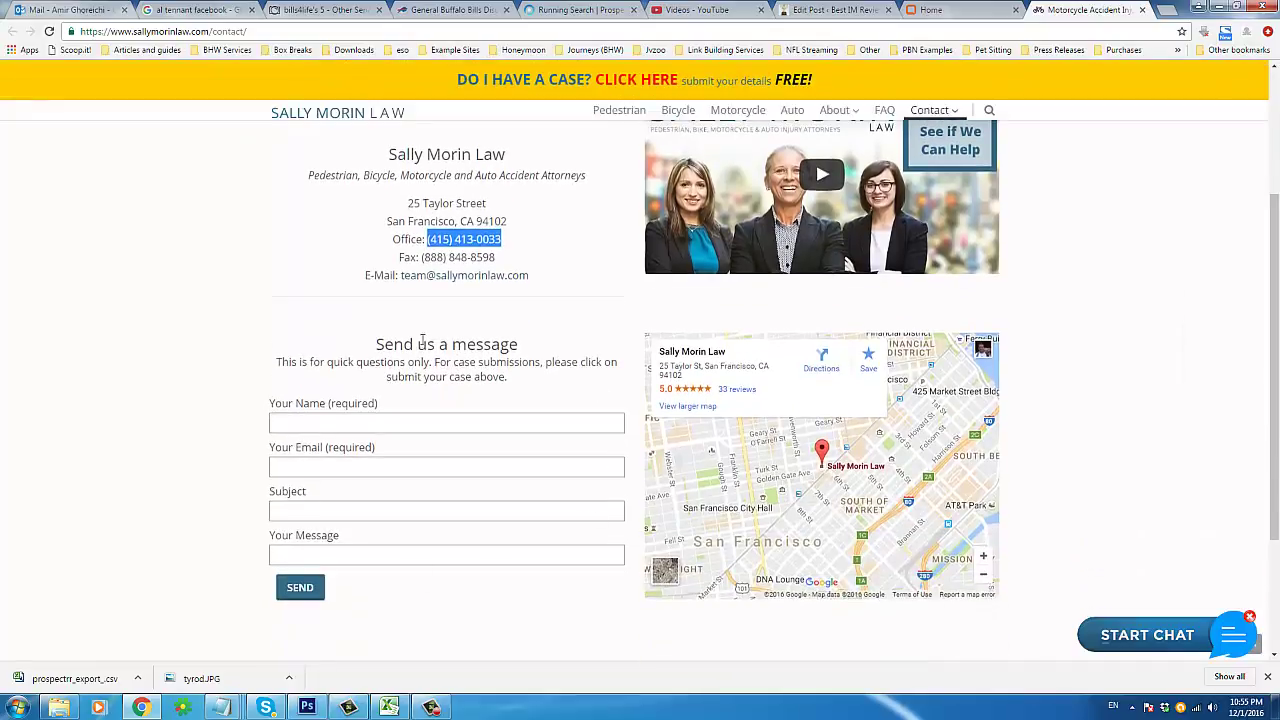
click(1219, 8)
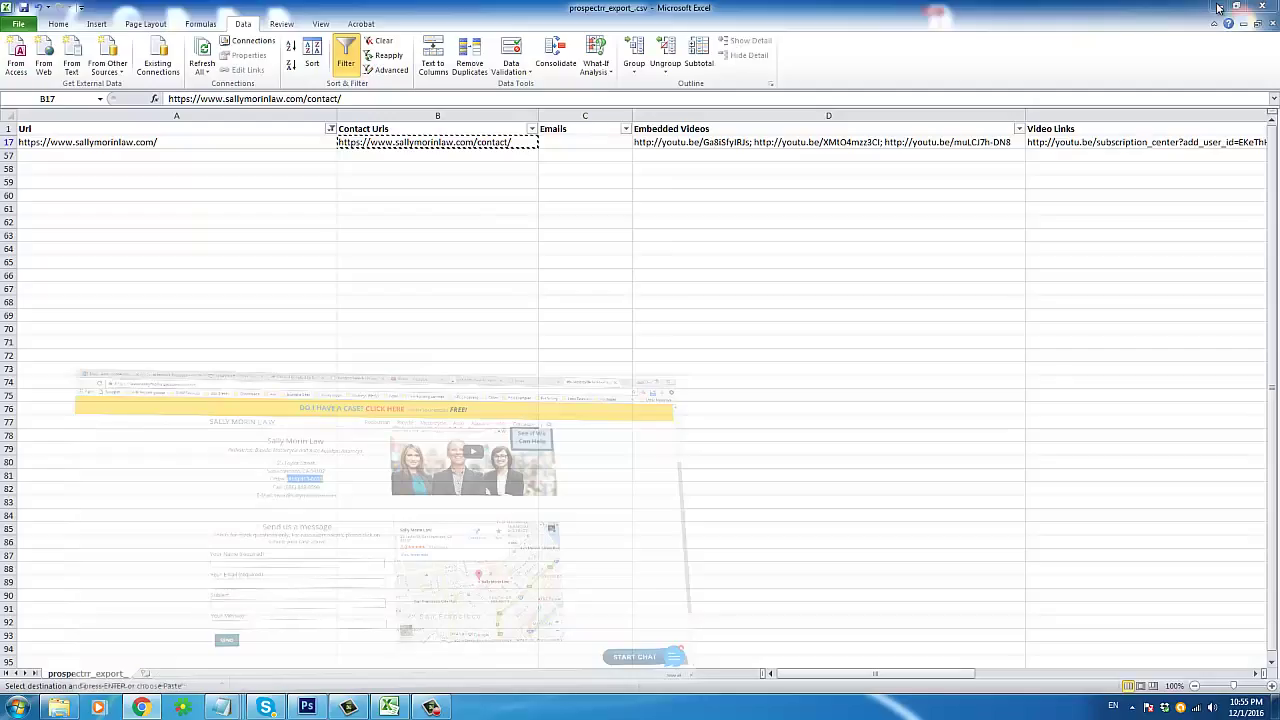
click(714, 142)
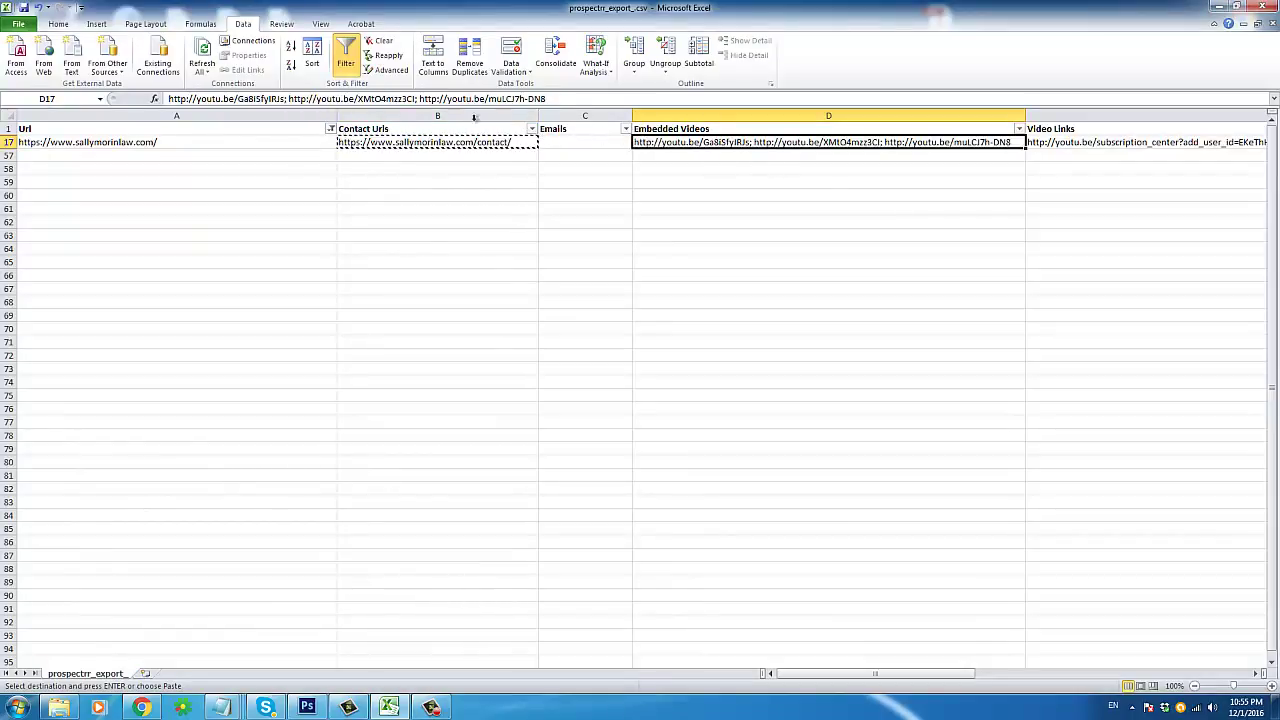
drag(420, 99, 561, 99)
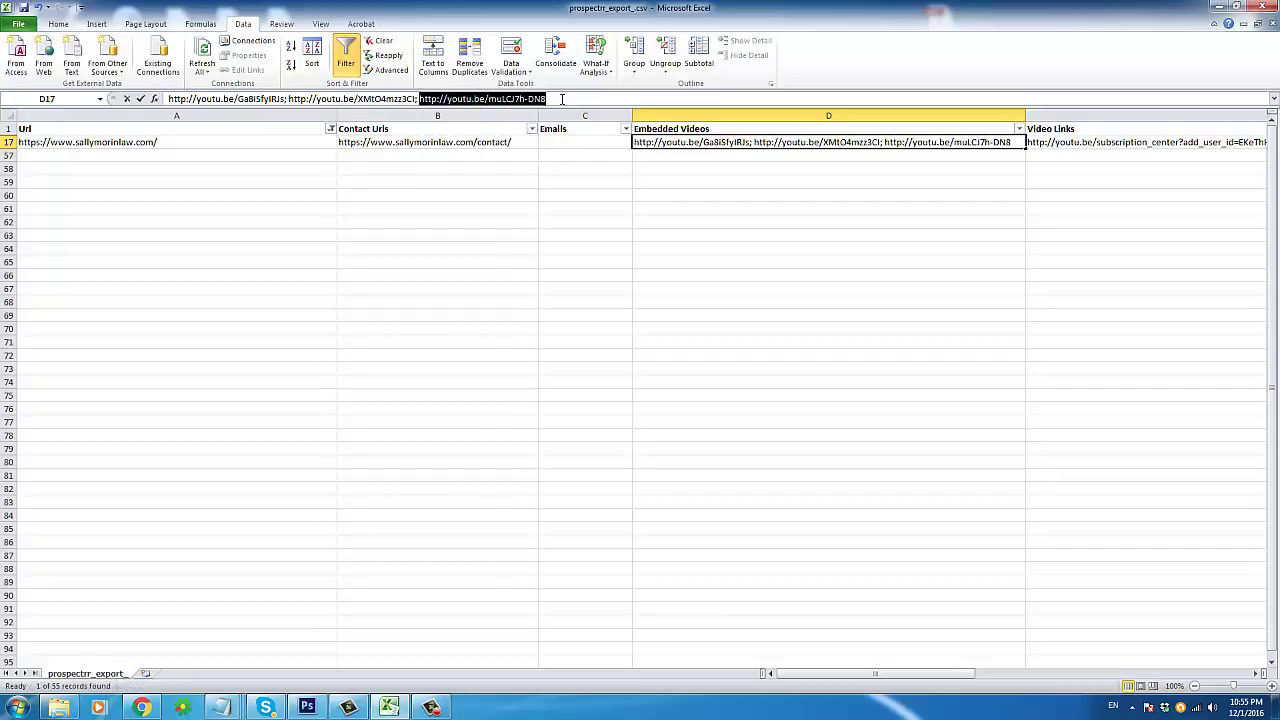
right_click(561, 99)
click(590, 123)
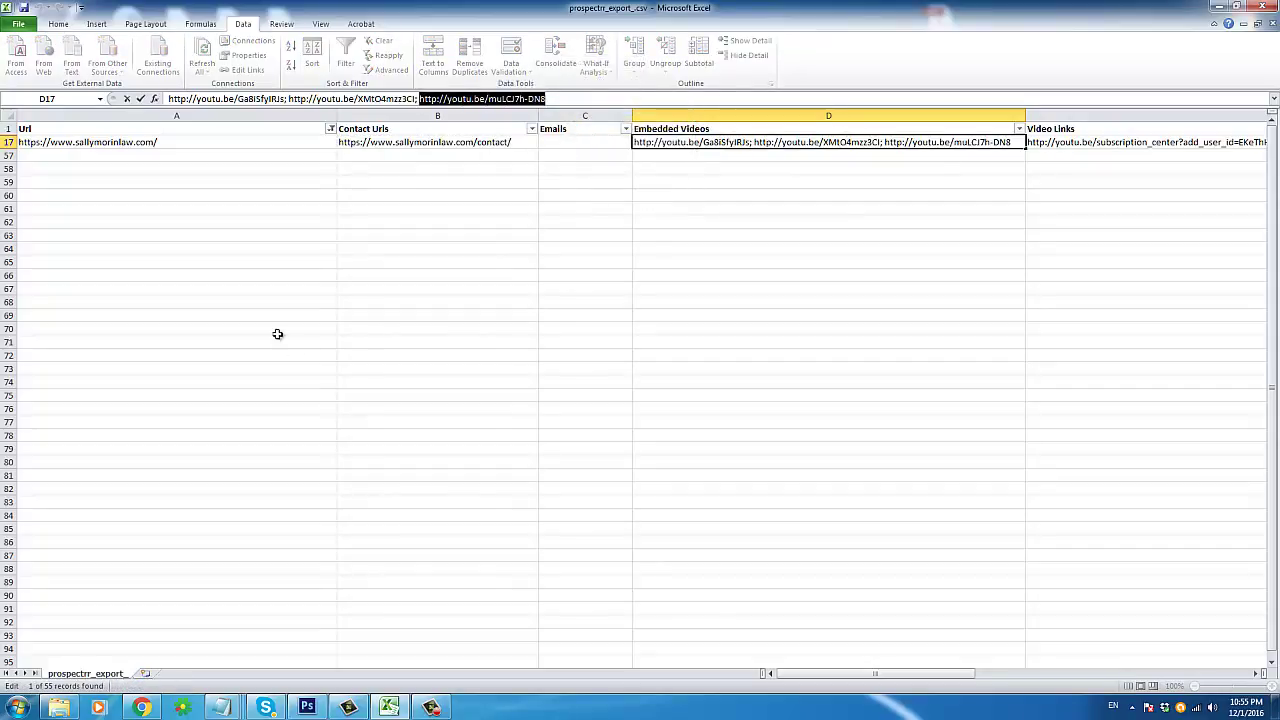
click(141, 707)
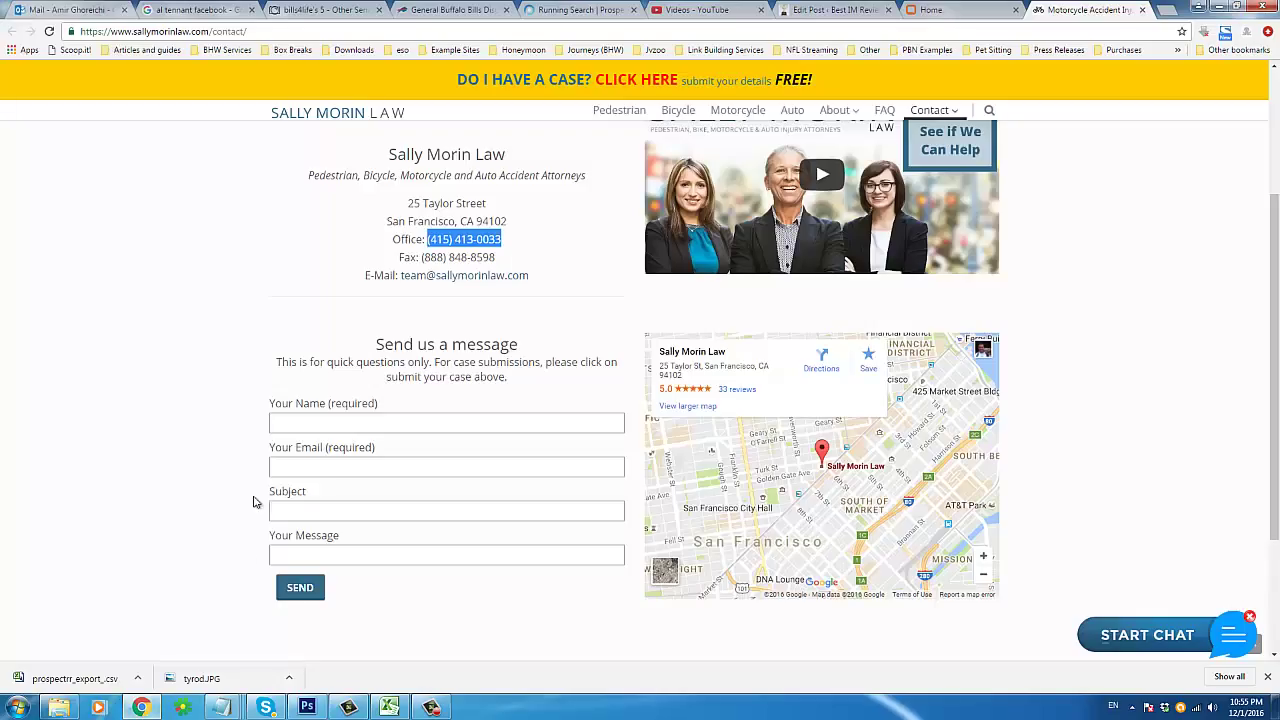
Step: Open the copied YouTube link in the address bar and pause the video
click(614, 31)
right_click(614, 31)
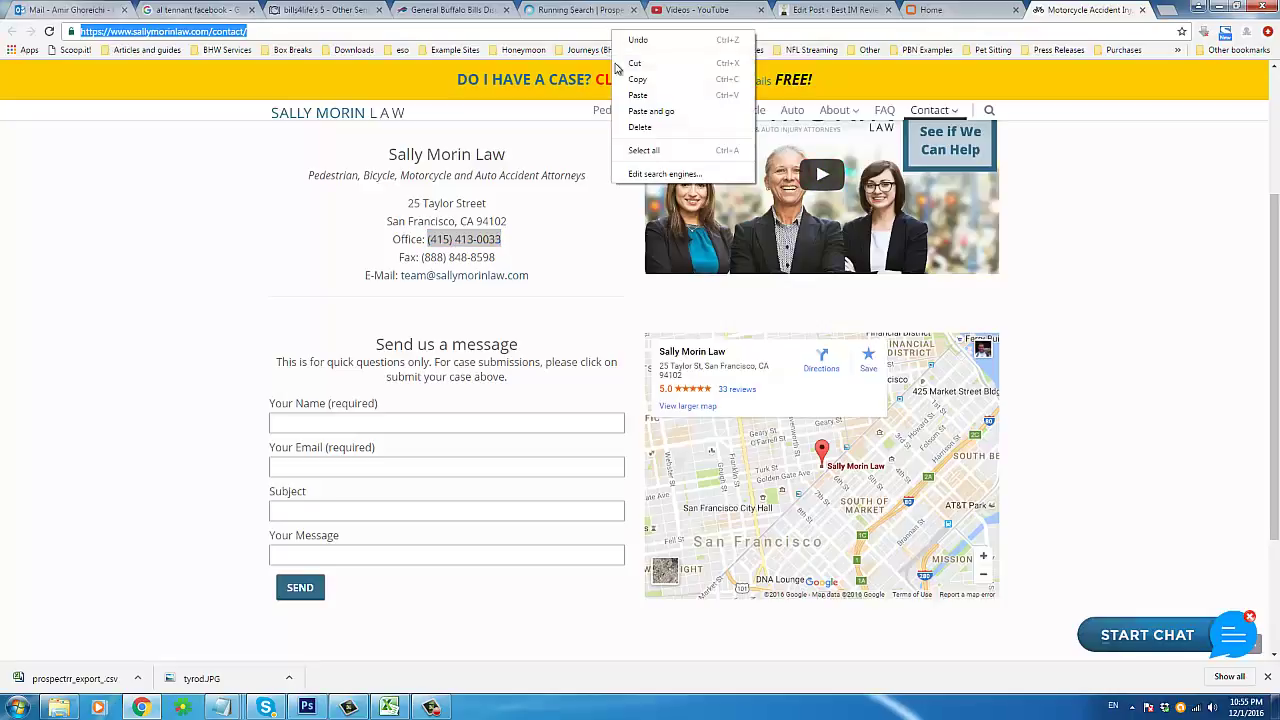
click(640, 112)
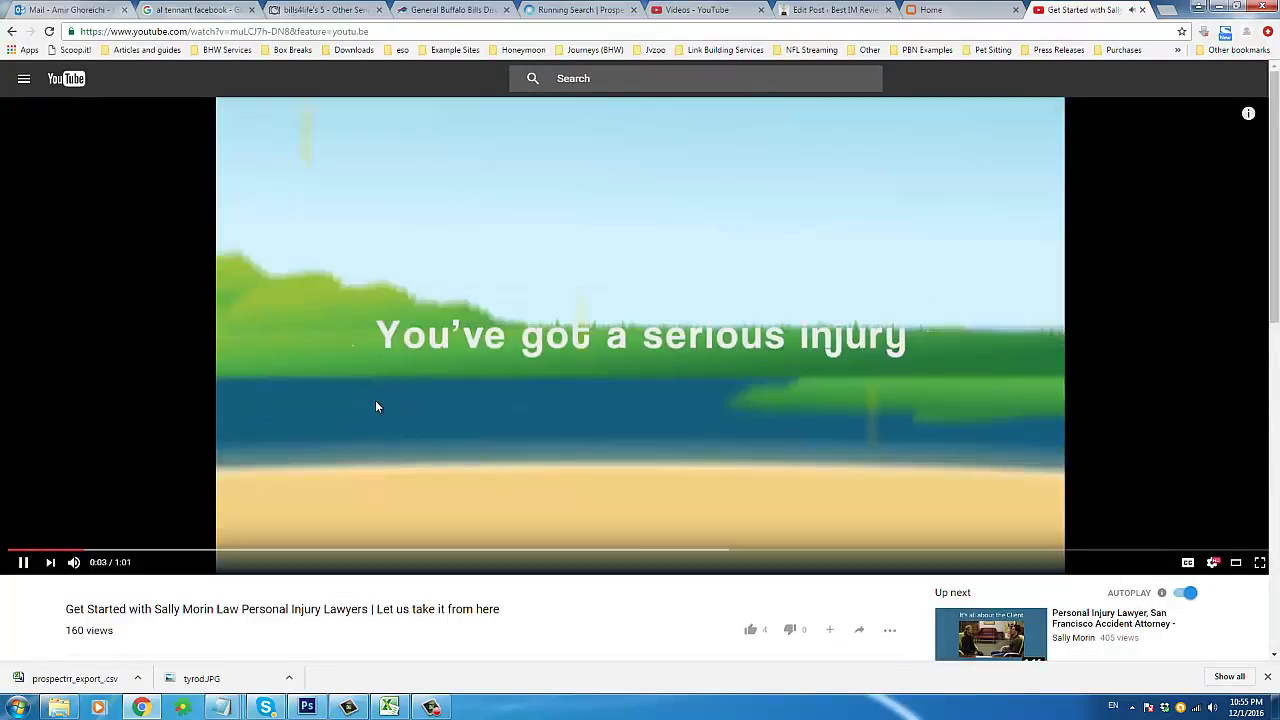
click(375, 402)
scroll(375, 405, down, 2)
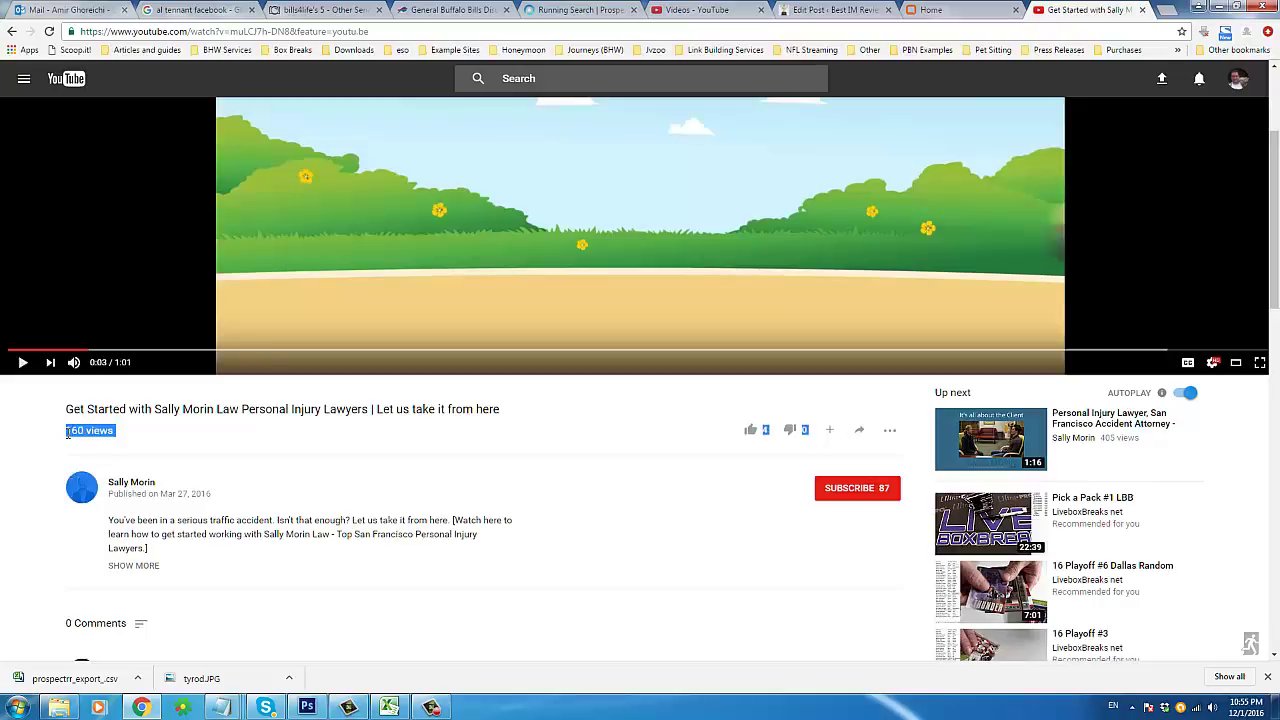
Step: Check the 160 views count, skip the video to 0:19, then minimize the browser
drag(66, 430, 113, 430)
click(222, 431)
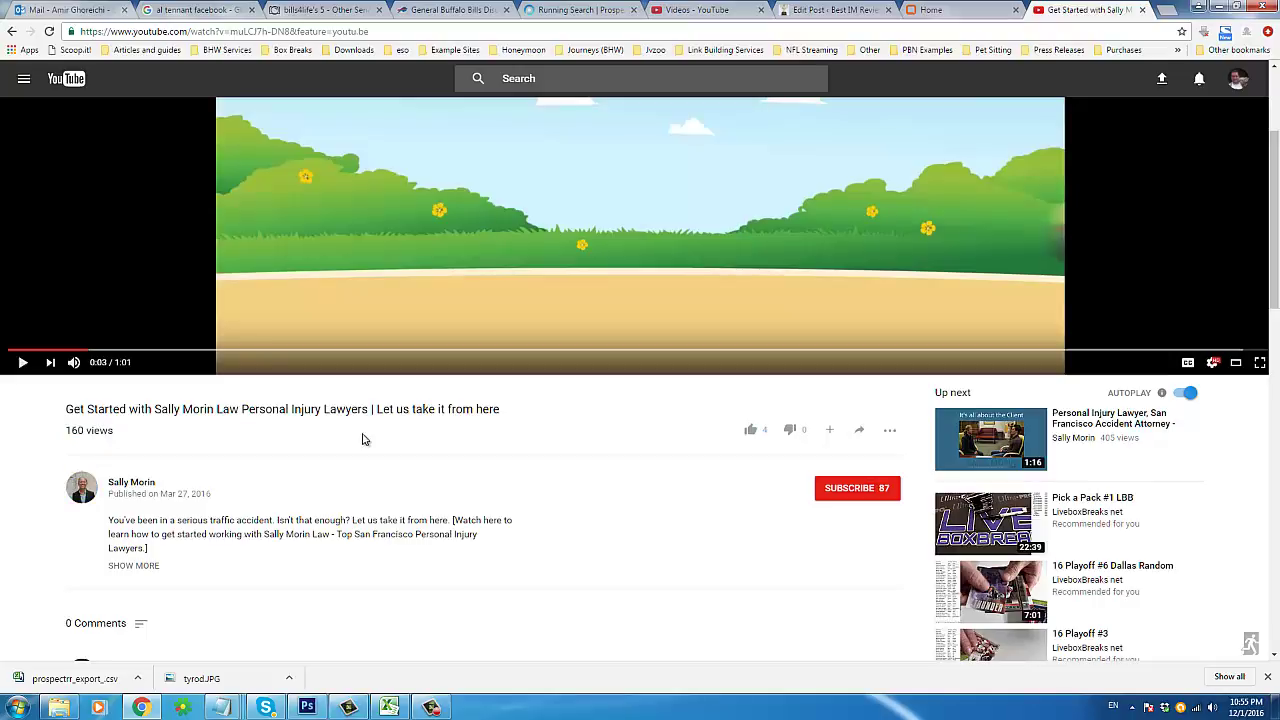
scroll(363, 440, down, 3)
scroll(303, 486, up, 3)
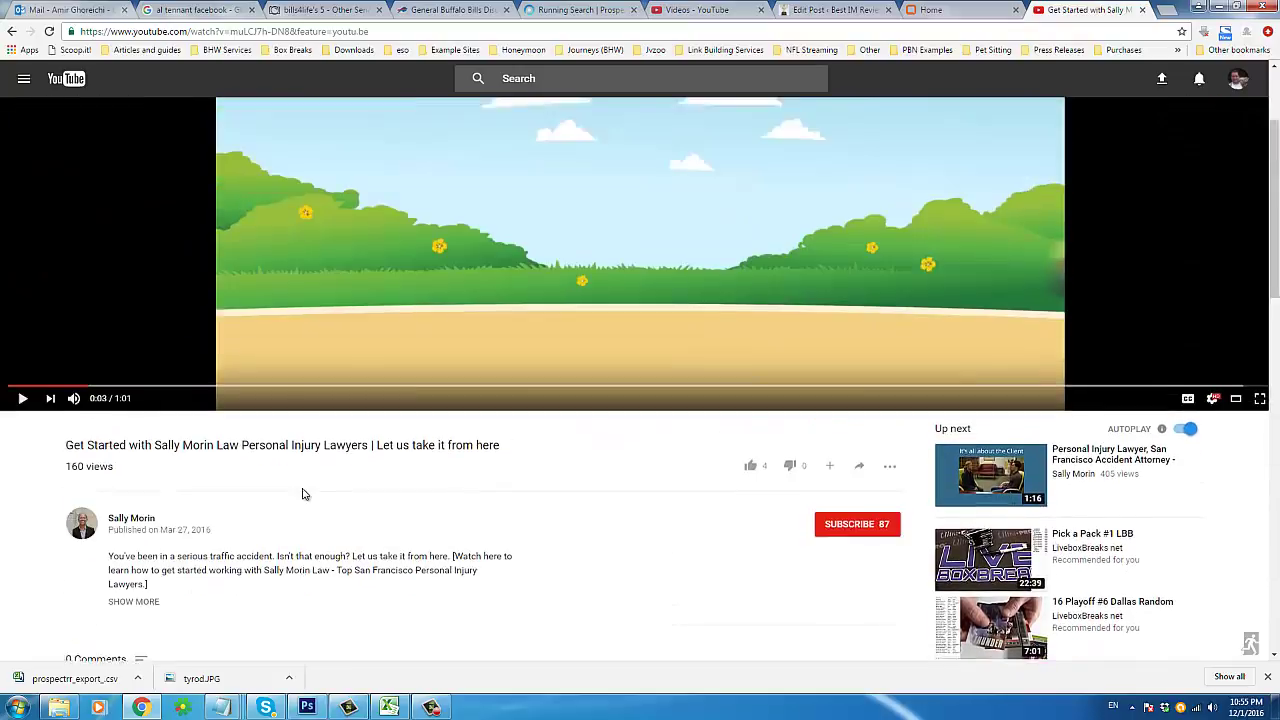
scroll(290, 485, up, 2)
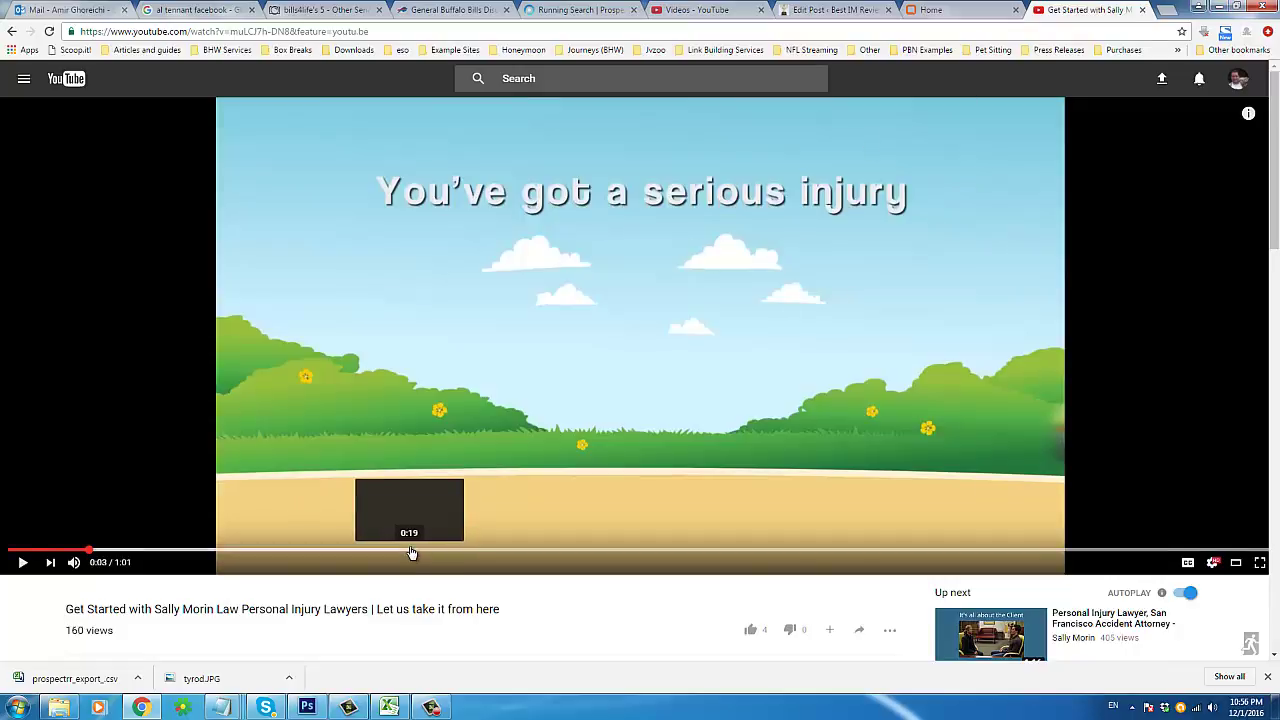
click(412, 552)
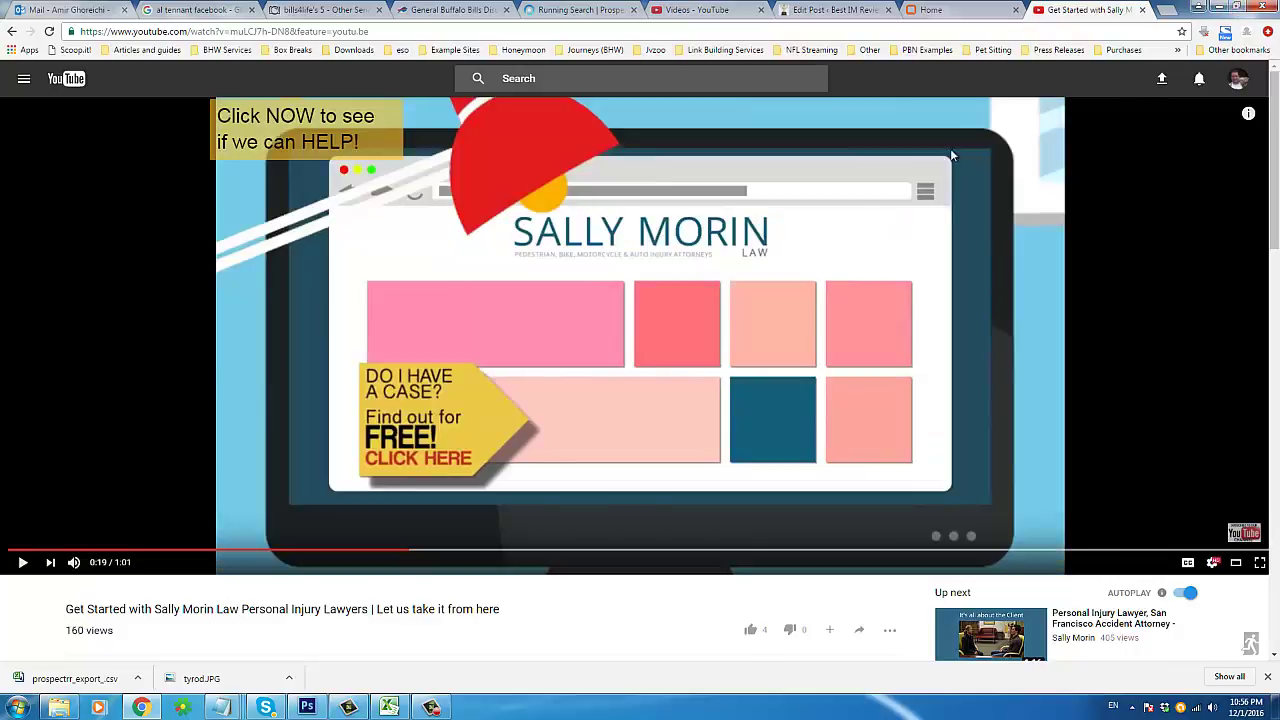
click(1222, 8)
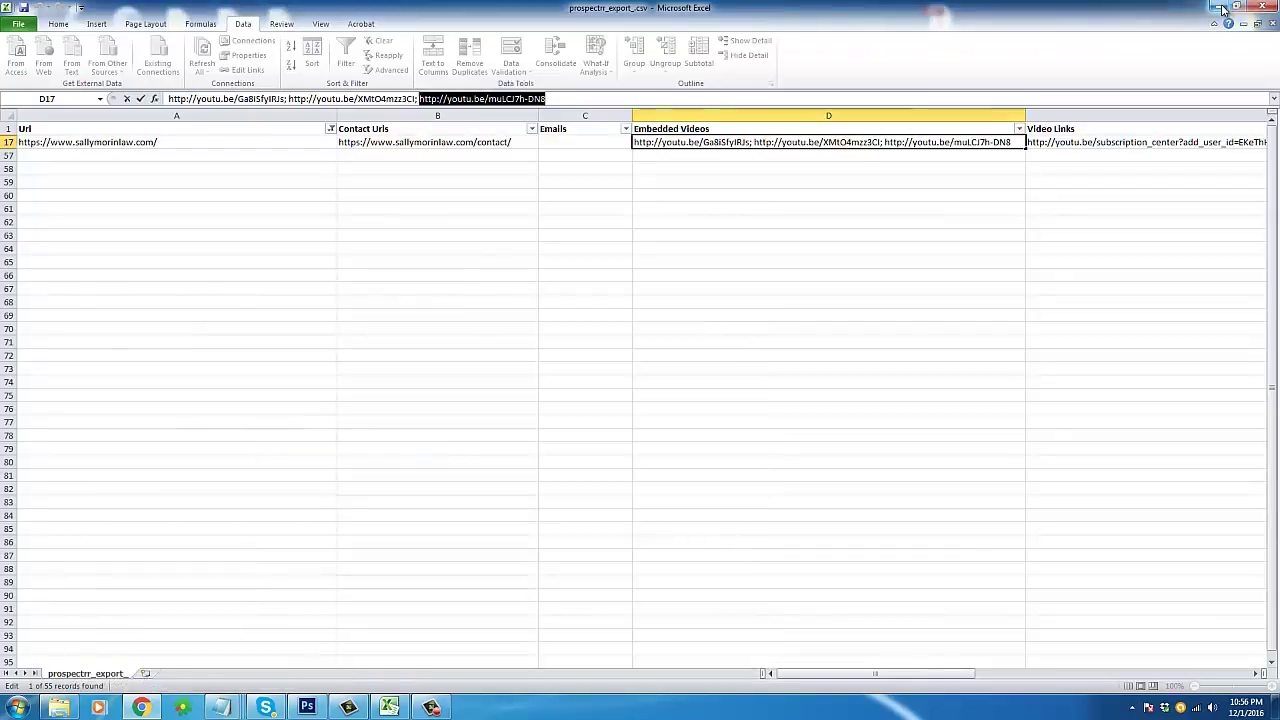
Step: Review row 17's Embedded Videos cell D17 and its neighbouring cells
click(697, 151)
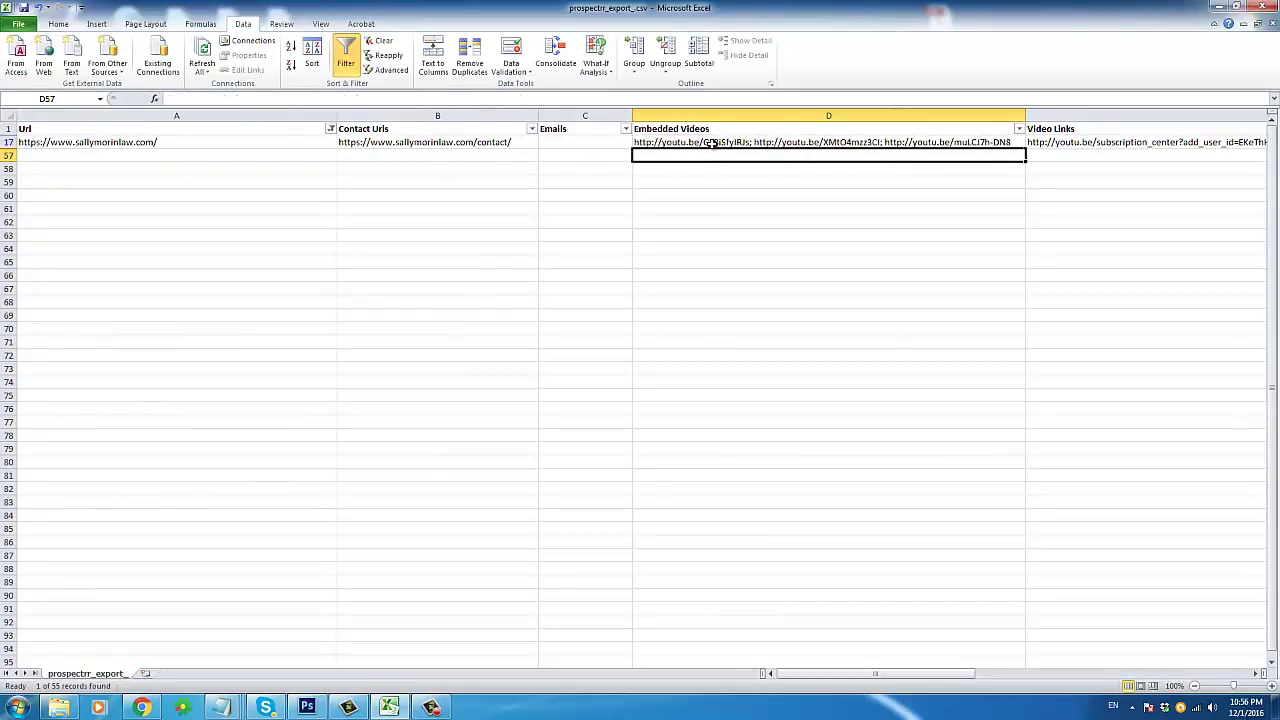
click(712, 143)
click(660, 151)
click(660, 142)
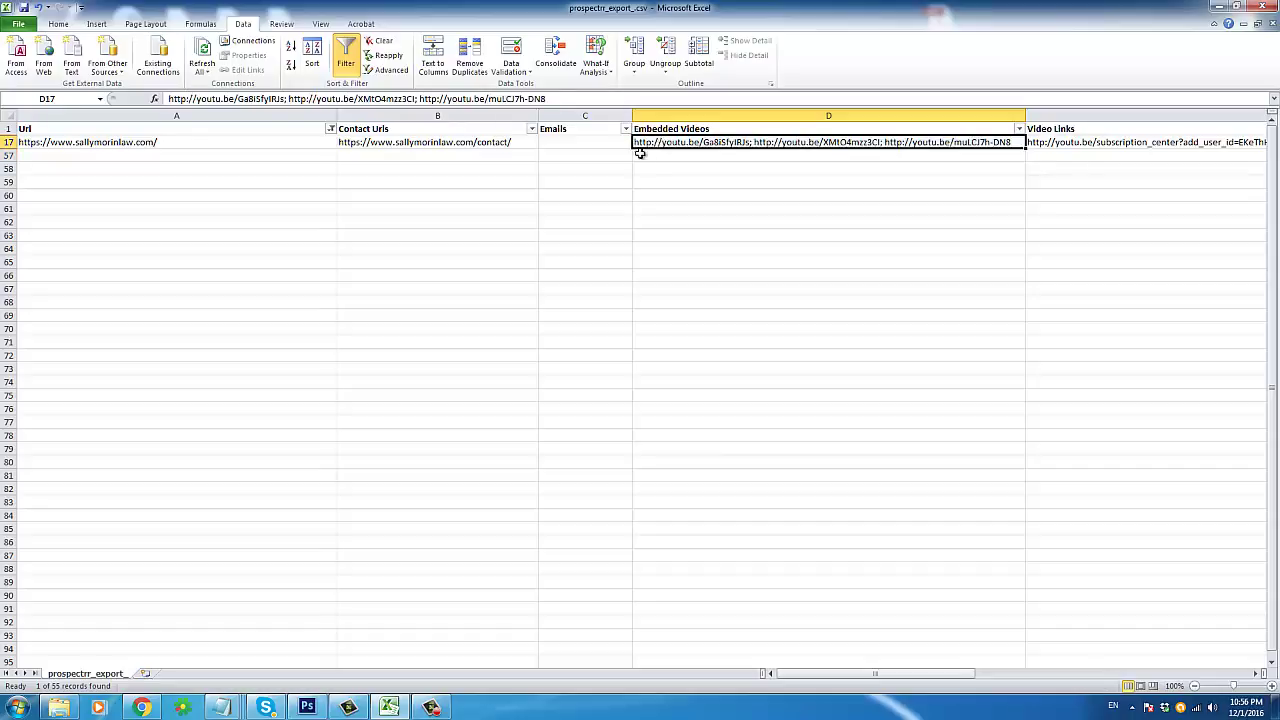
click(646, 157)
click(646, 142)
key(Right)
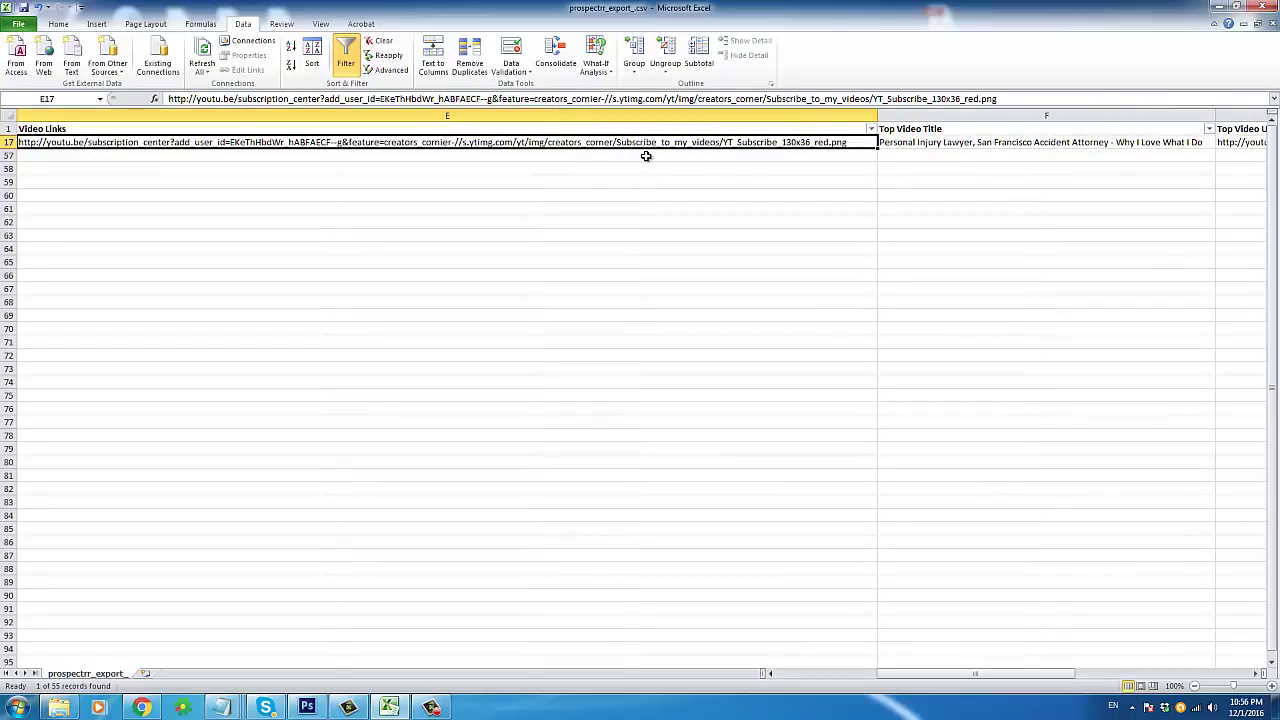
key(Left)
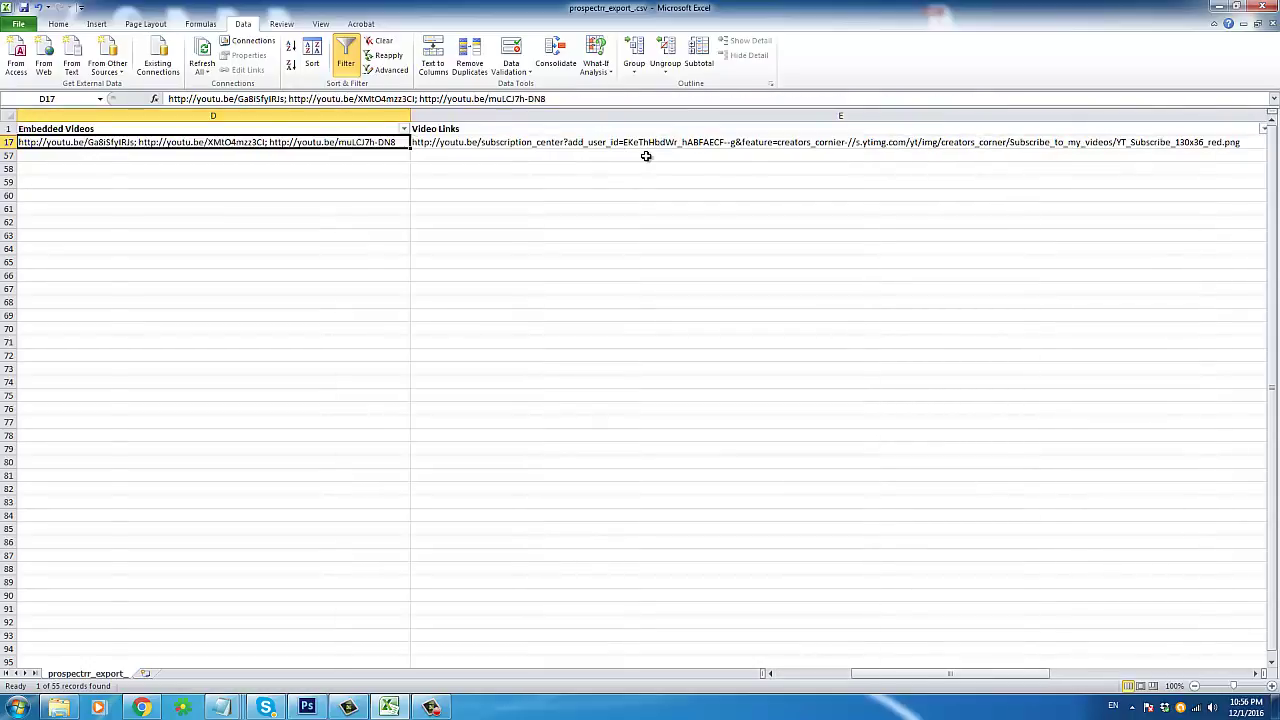
key(Left)
key(Right)
key(Right)
key(Left)
key(Left)
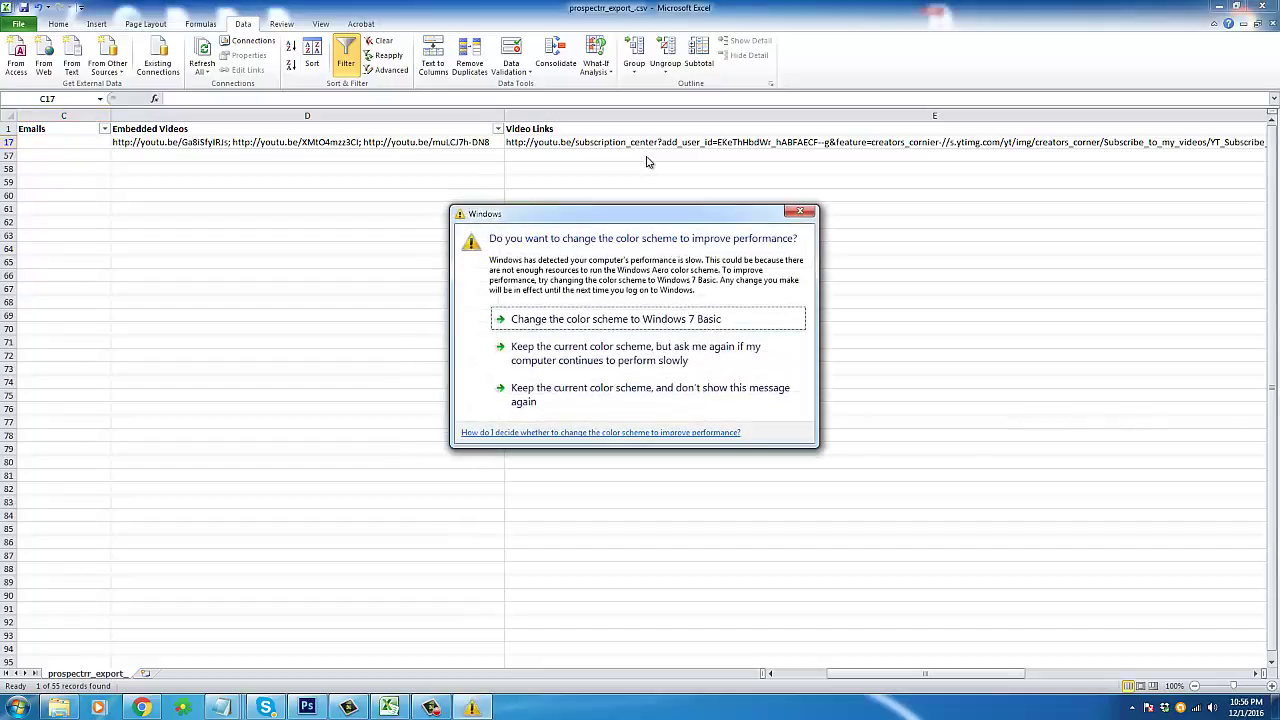
click(646, 161)
Step: Check row 17's Video Links, Top Video Title and Top Video URL cells
click(677, 148)
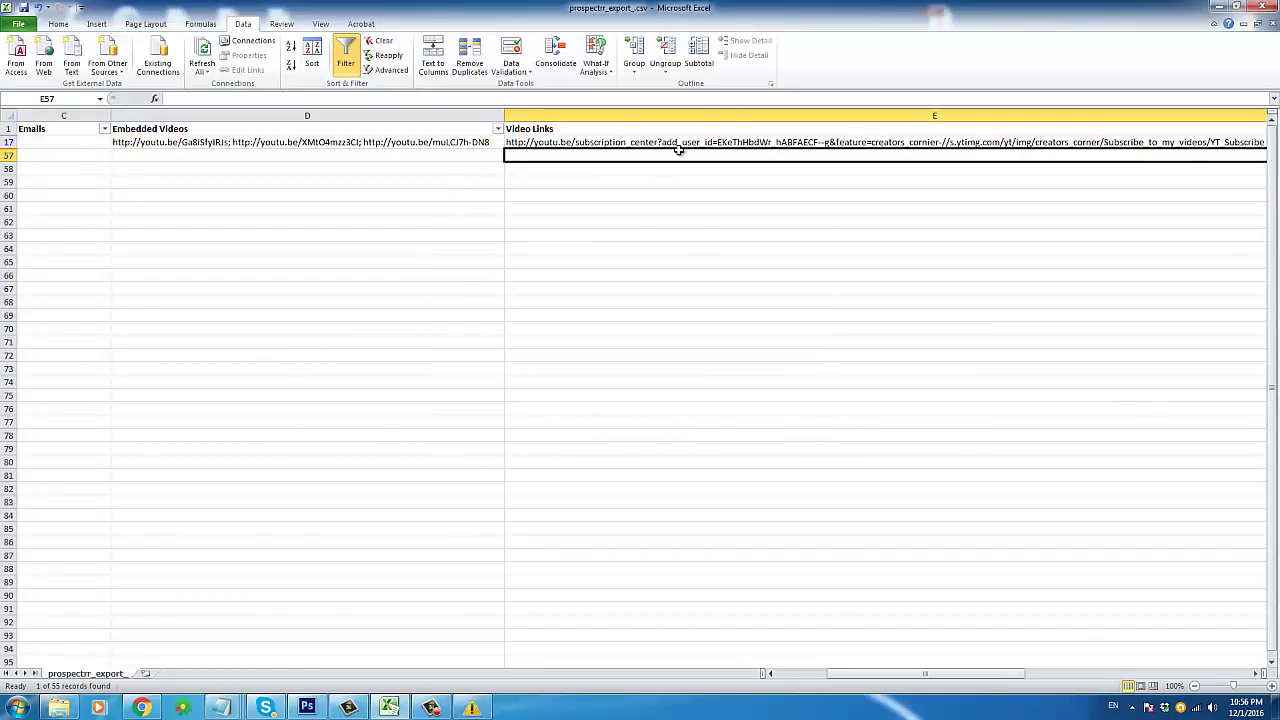
key(Right)
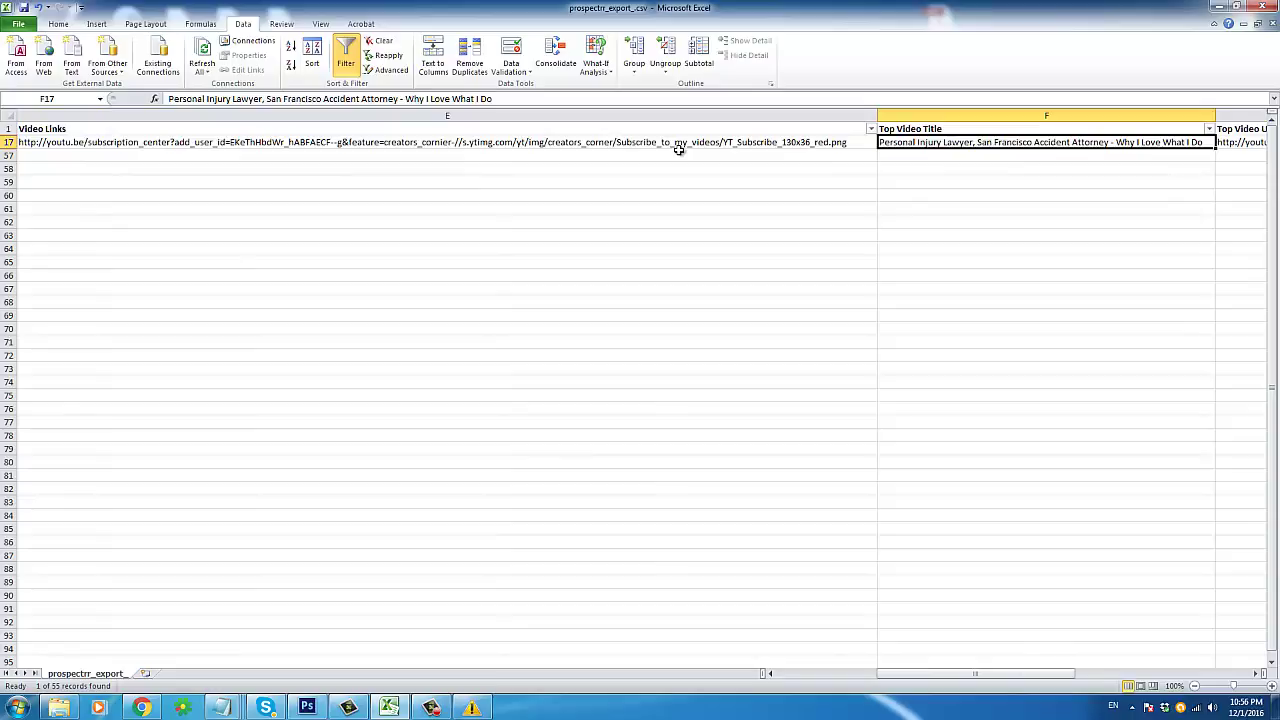
key(Right)
key(Left)
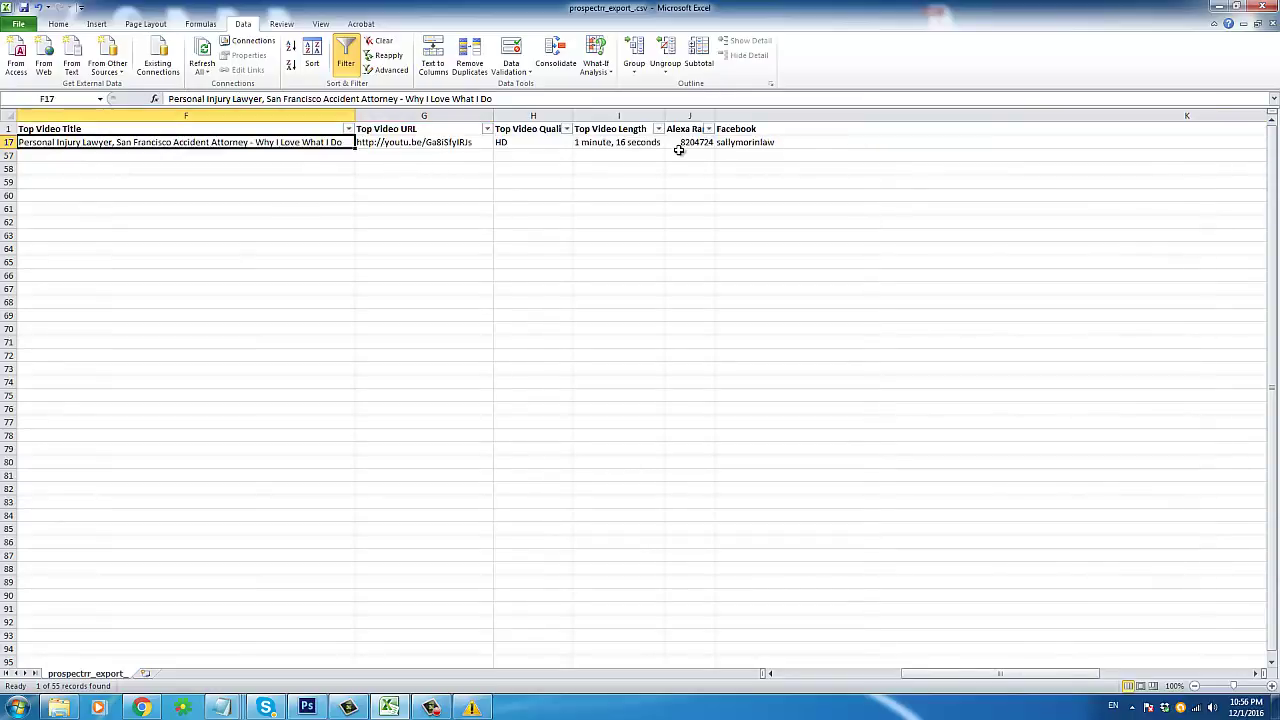
key(Right)
key(Left)
key(Right)
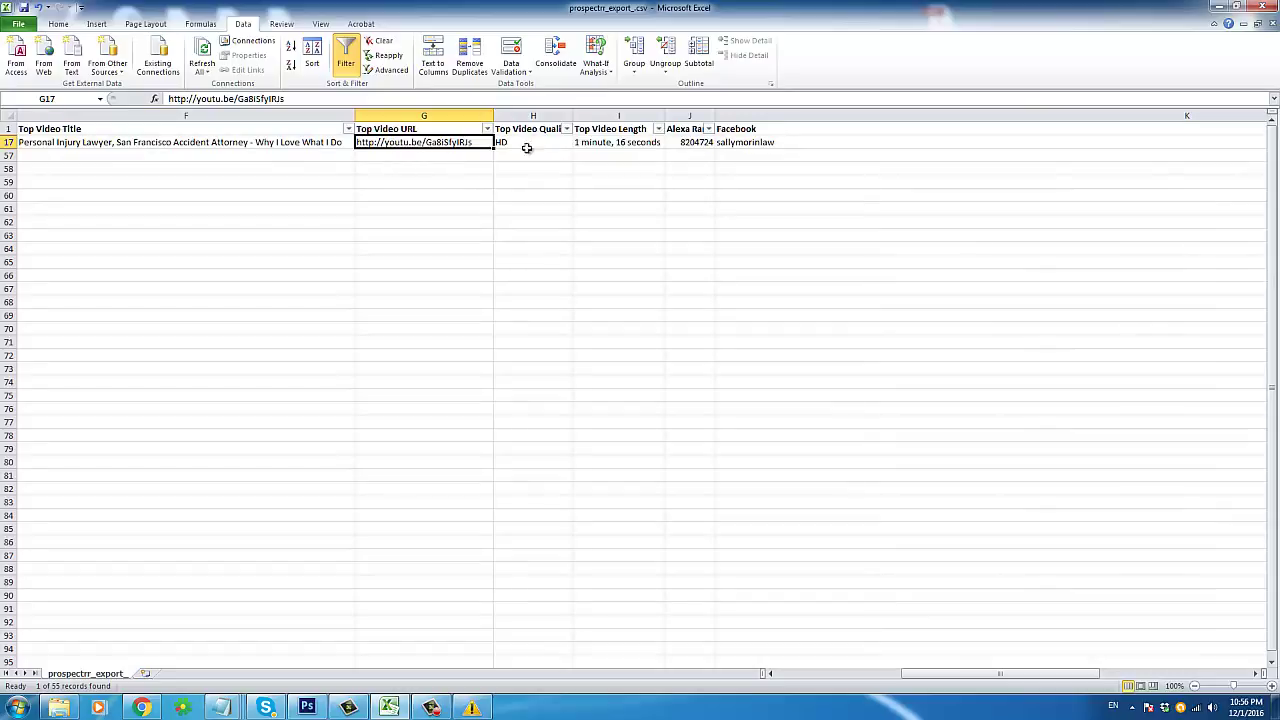
Step: Check the lead's video length, quality and Alexa rank, then narrow the wide Facebook column
click(595, 142)
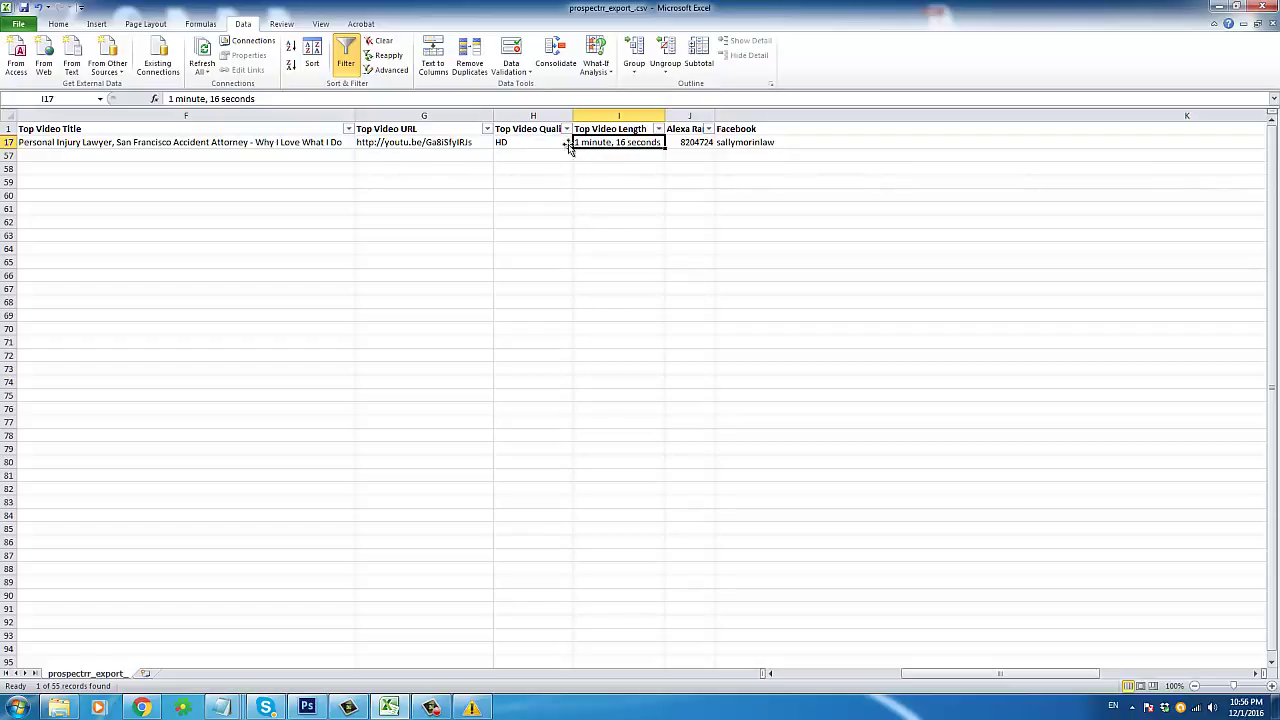
click(533, 143)
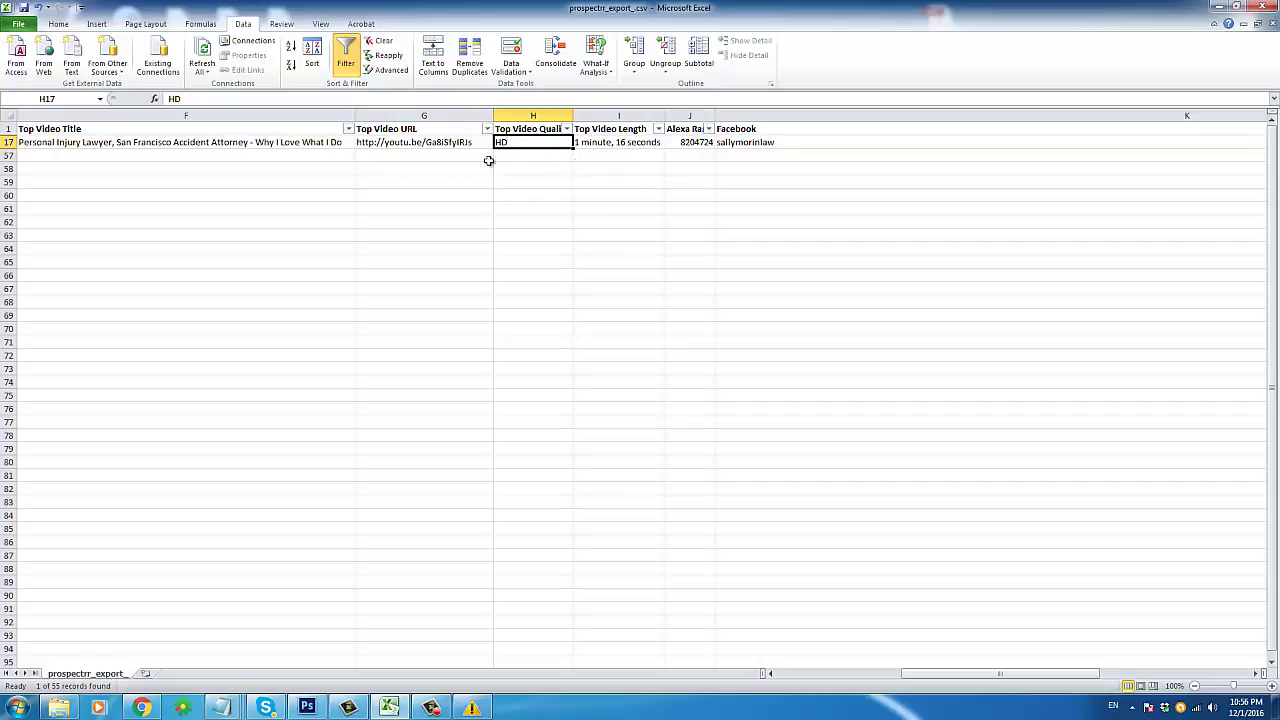
click(758, 143)
click(695, 143)
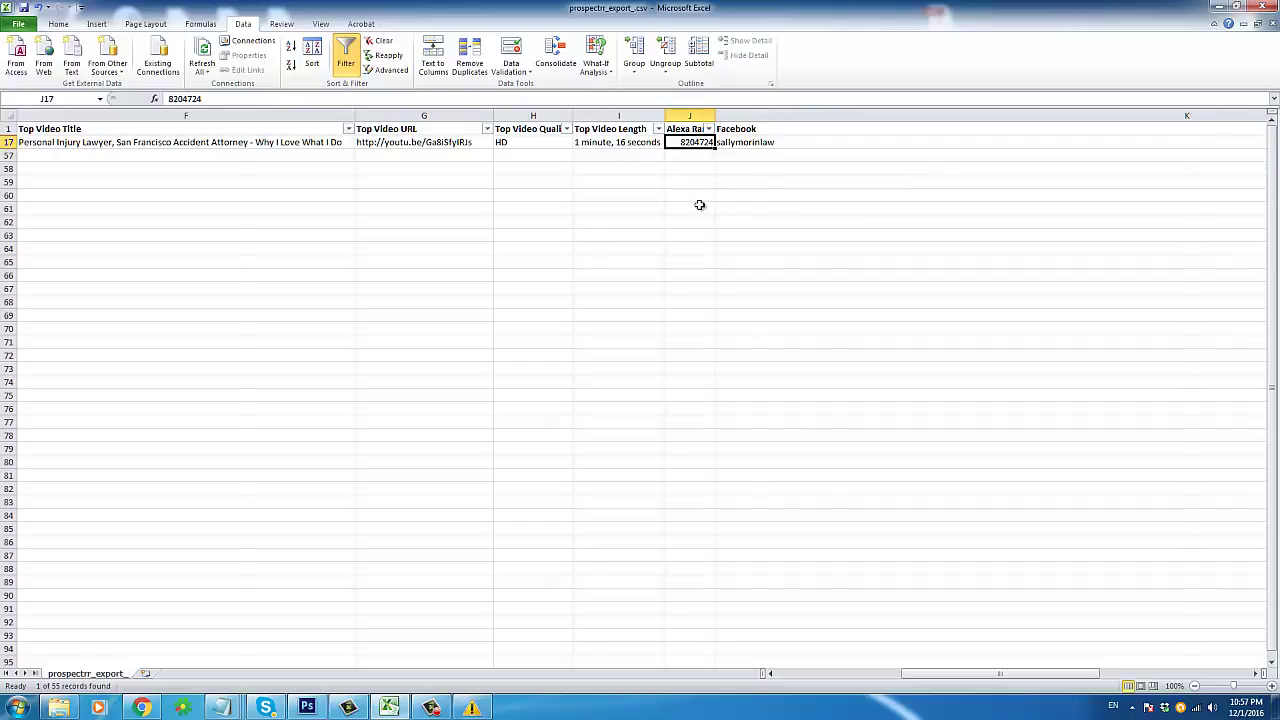
key(Right)
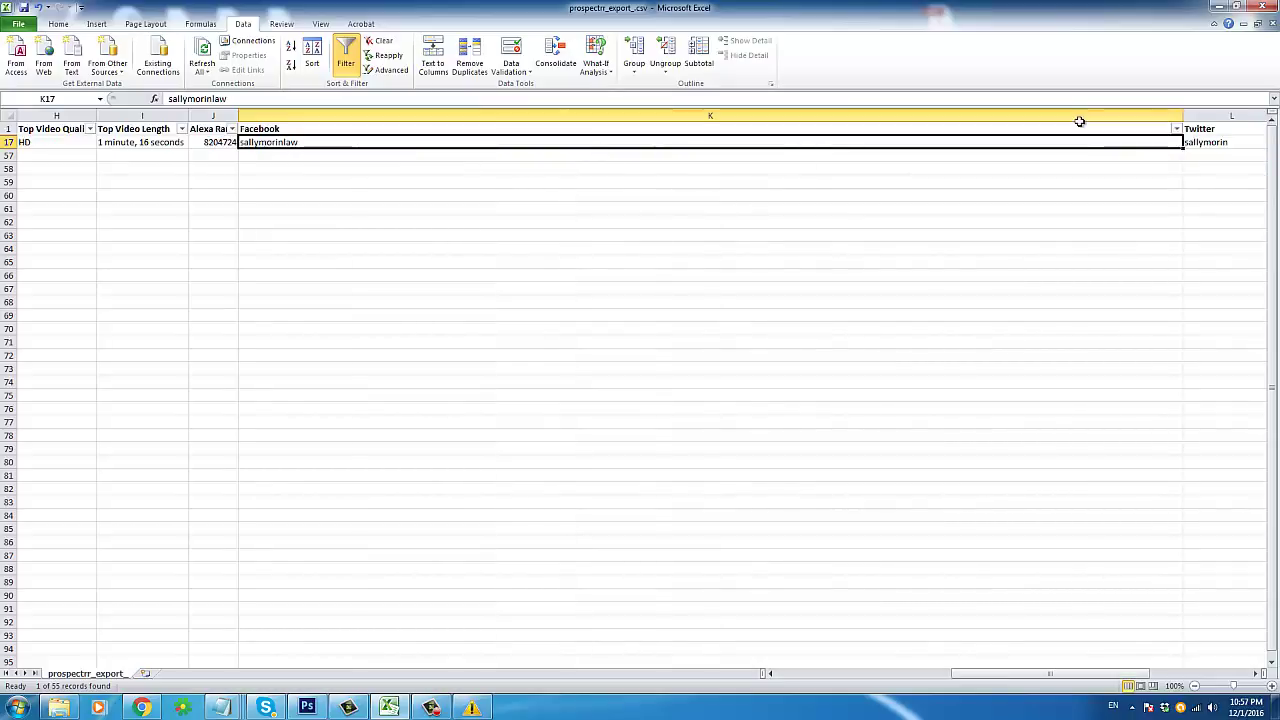
drag(1183, 116, 326, 164)
Step: Narrow the wide Google column and inspect its #NAME? formula without changing it
click(351, 149)
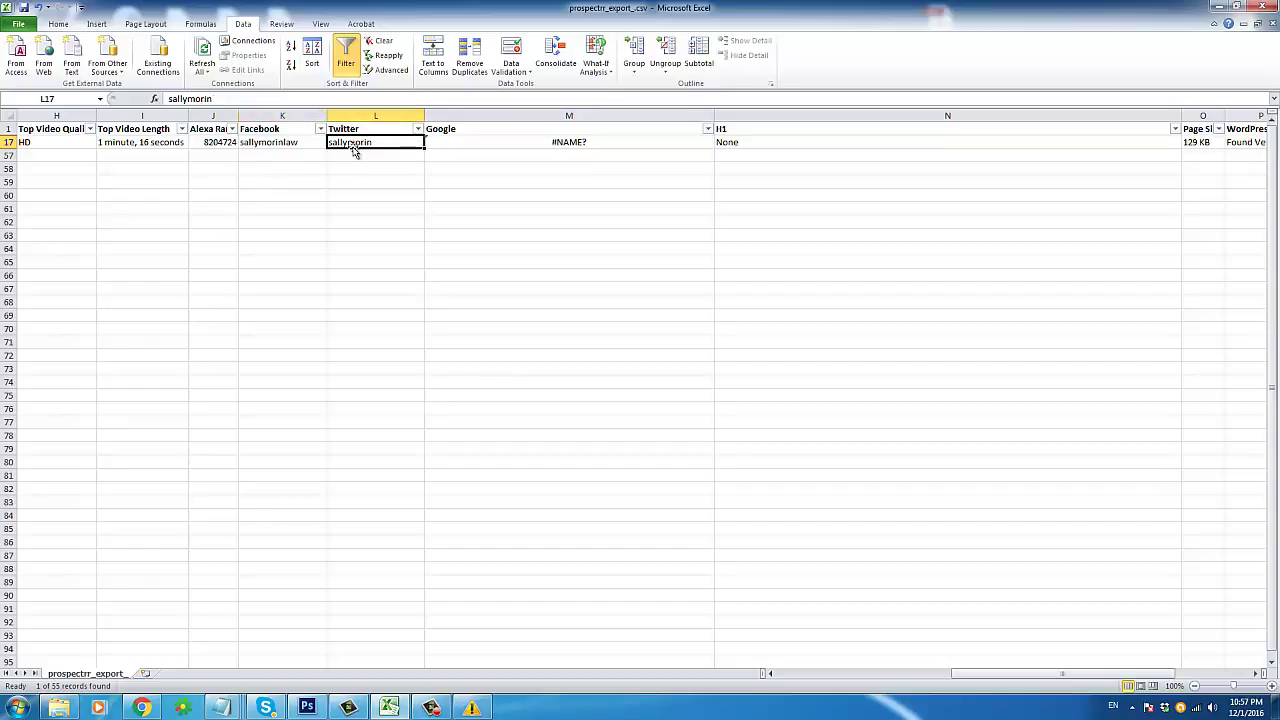
click(492, 145)
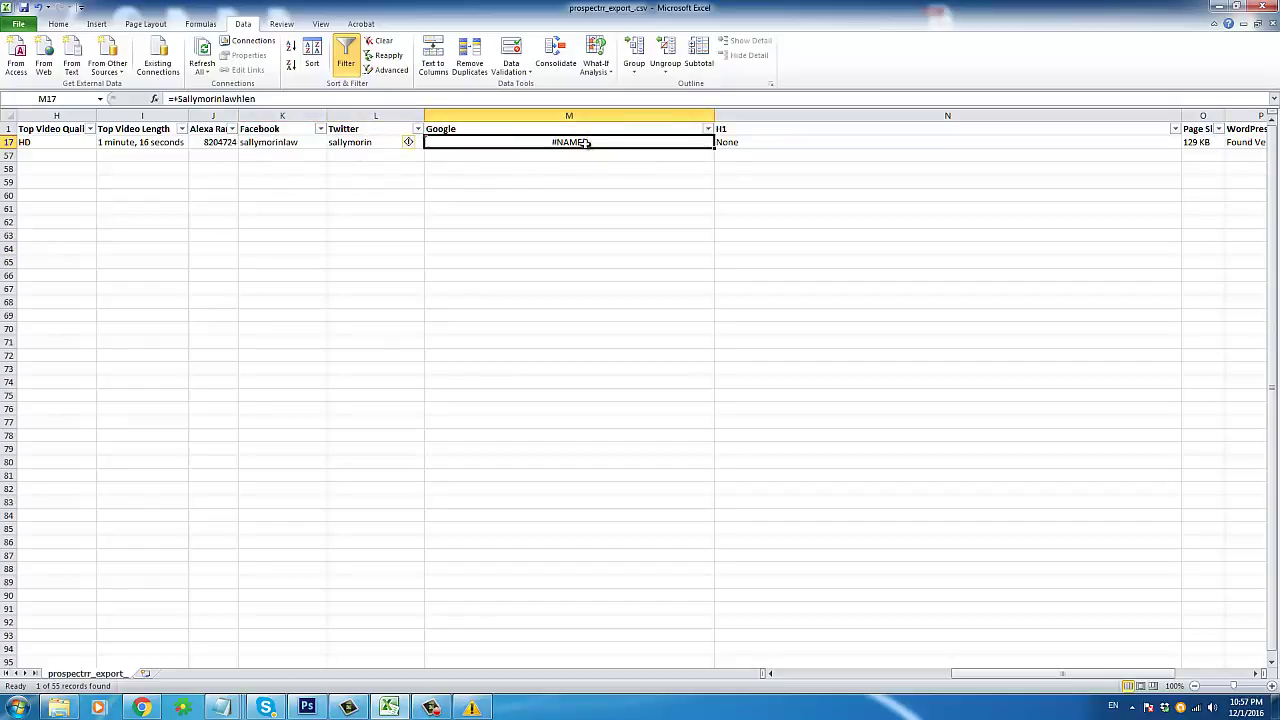
drag(715, 112, 565, 112)
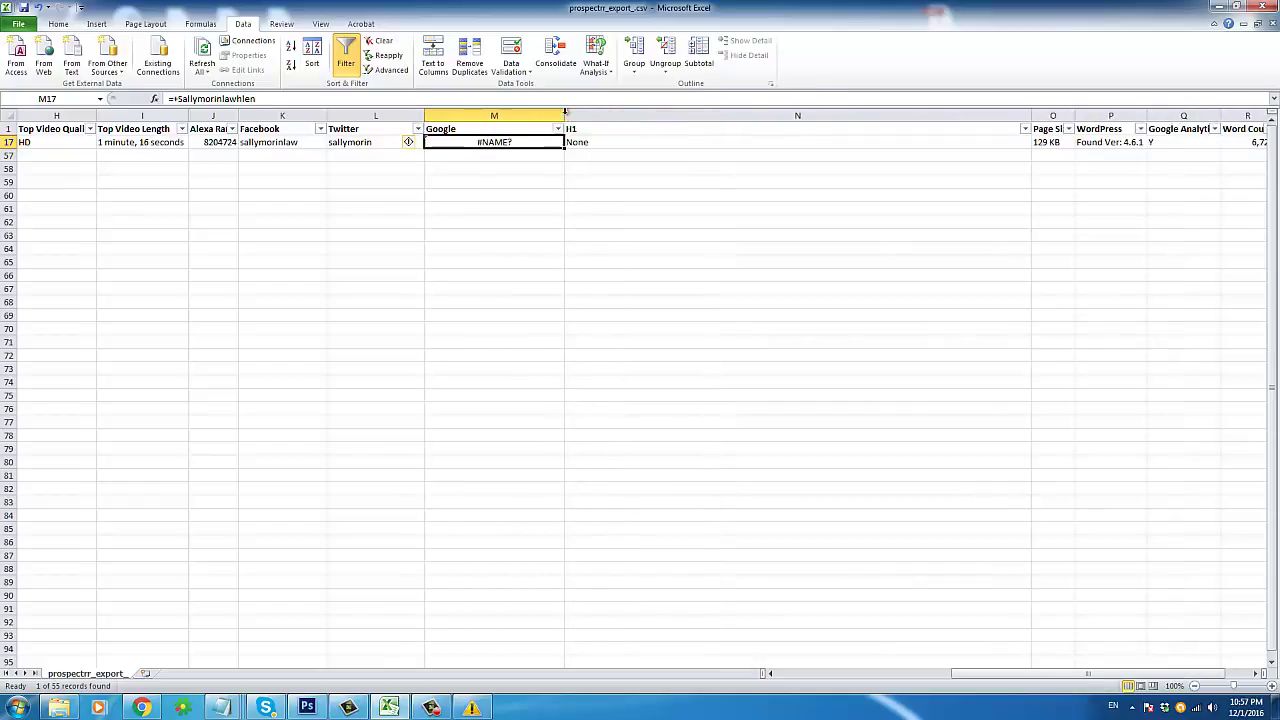
click(232, 97)
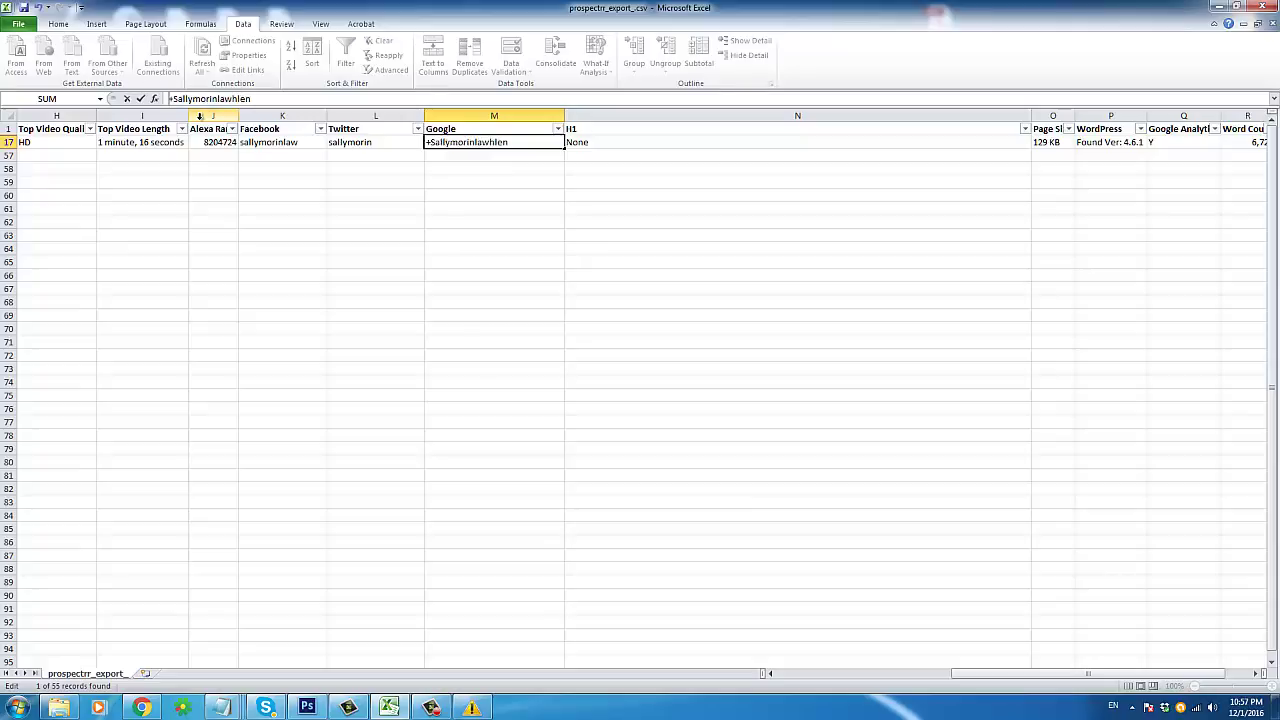
key(ctrl+Return)
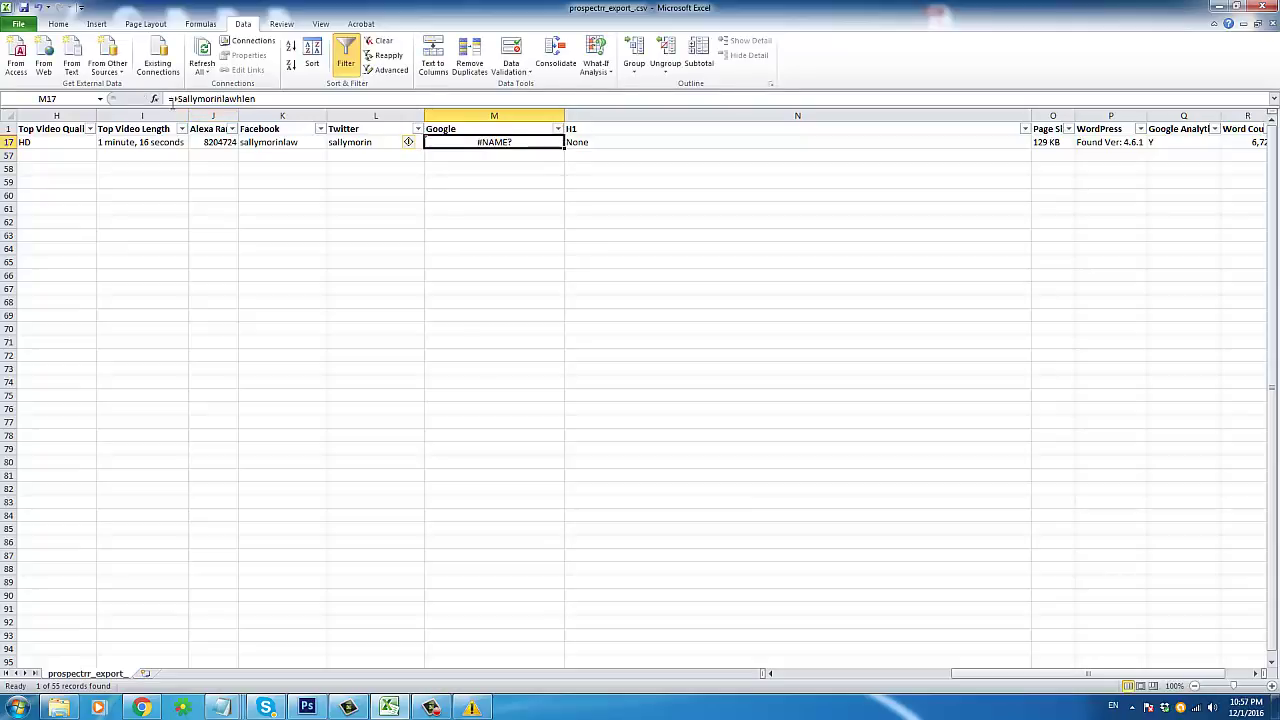
click(211, 99)
drag(172, 99, 262, 101)
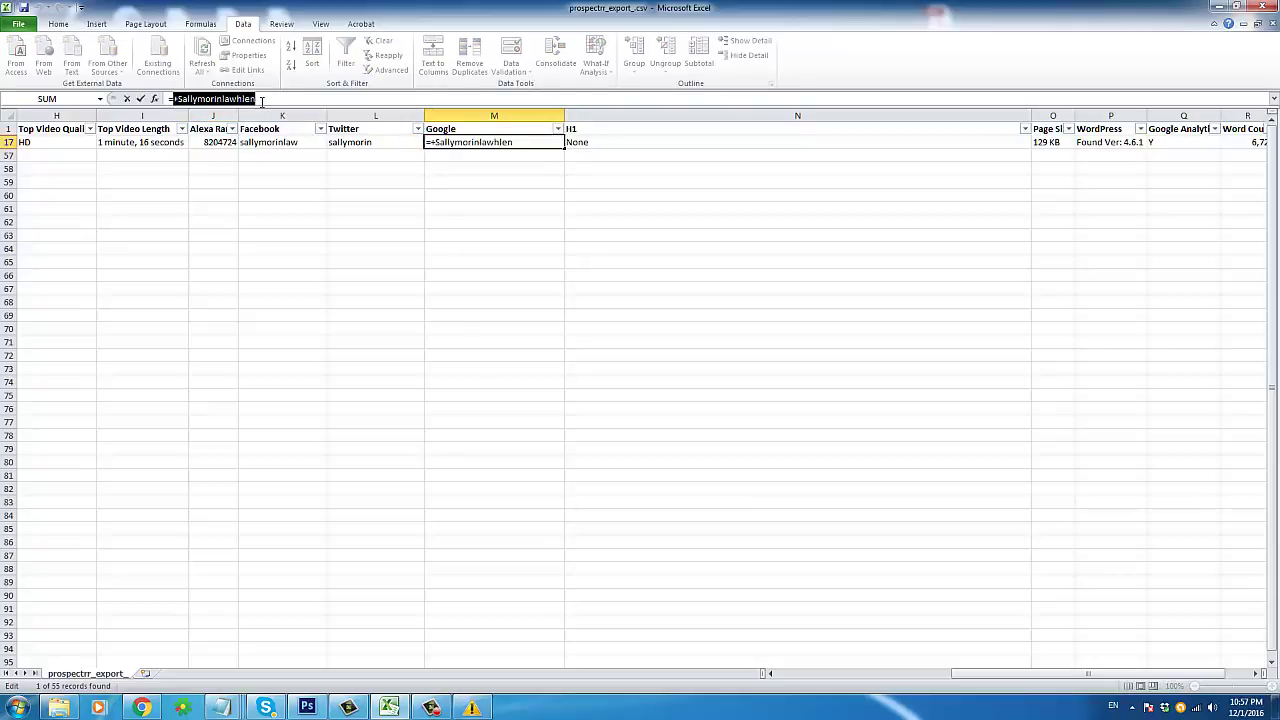
click(270, 101)
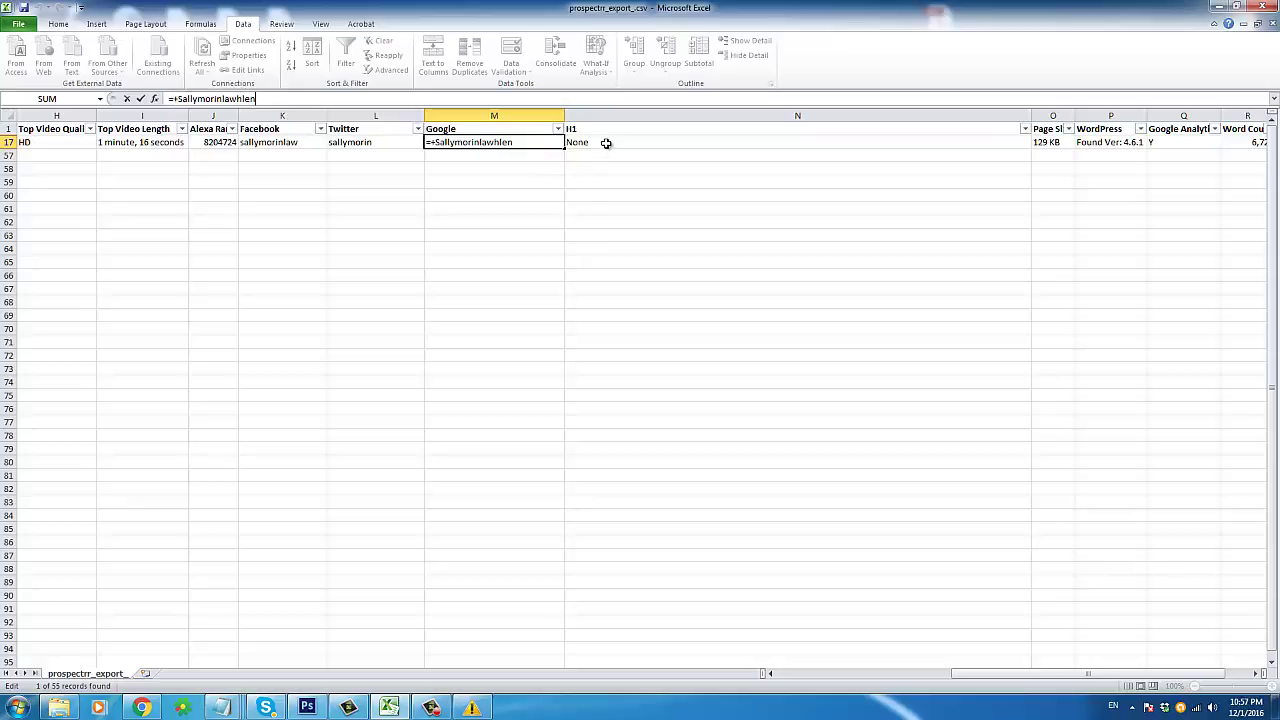
Step: Review the lead's H1, WordPress, Google Analytics and 6,721 word count, then return to column A
click(603, 143)
drag(593, 134, 592, 142)
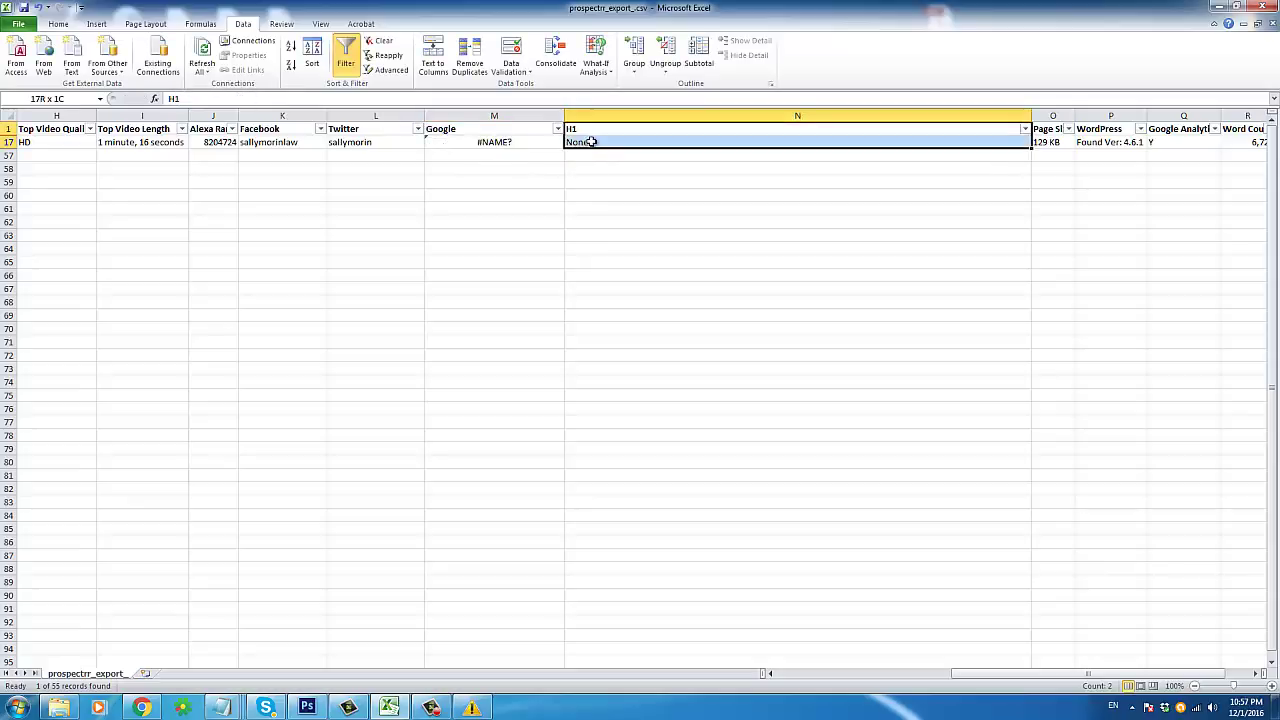
click(760, 144)
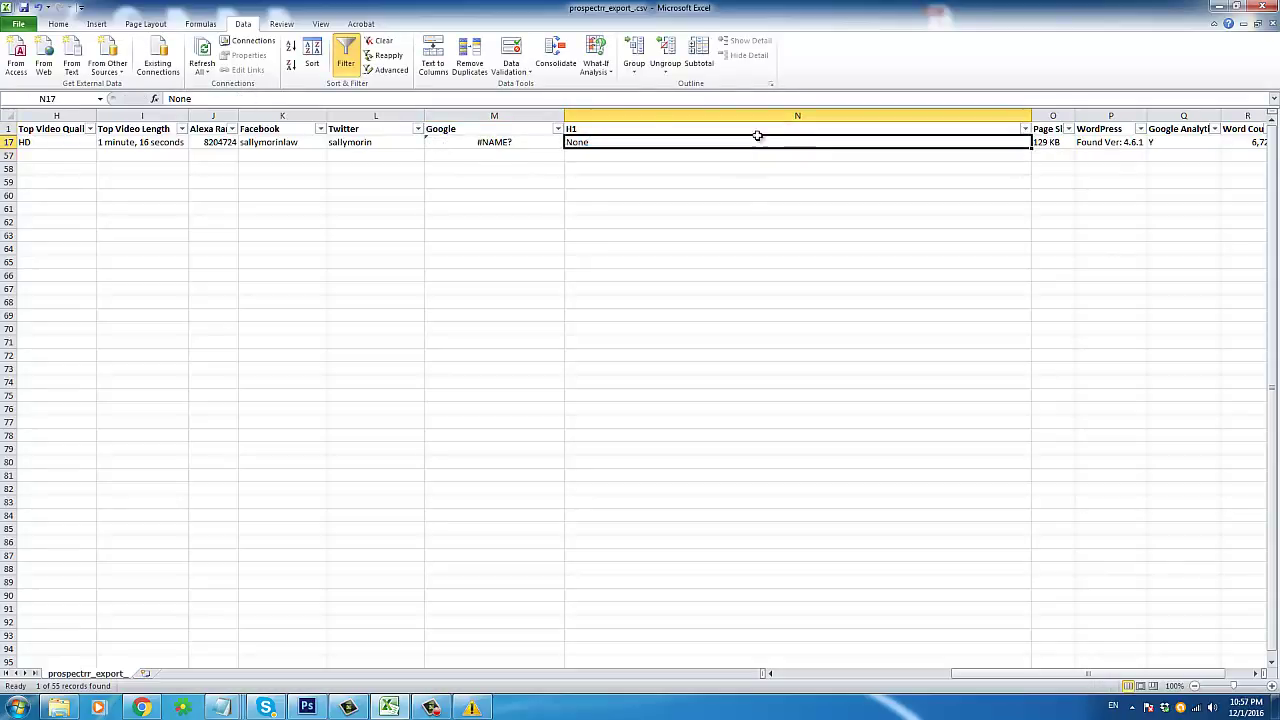
drag(647, 129, 712, 138)
click(709, 139)
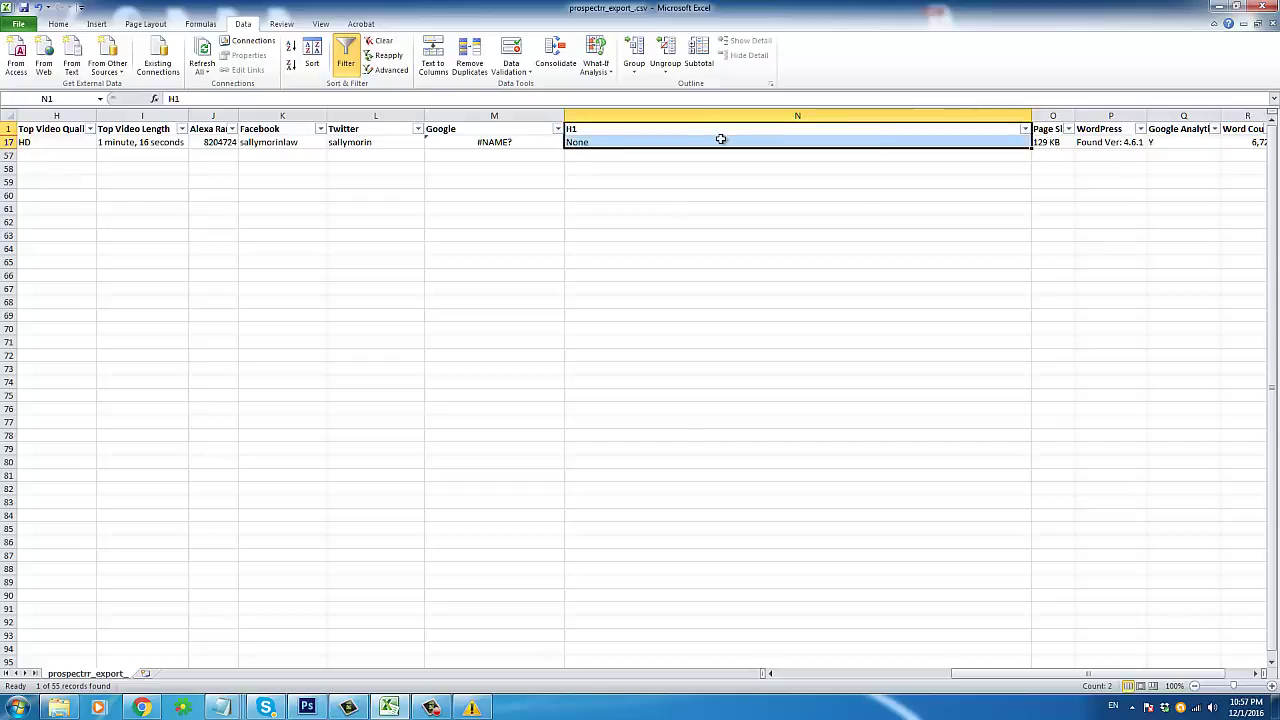
key(Right)
key(Right)
key(Down)
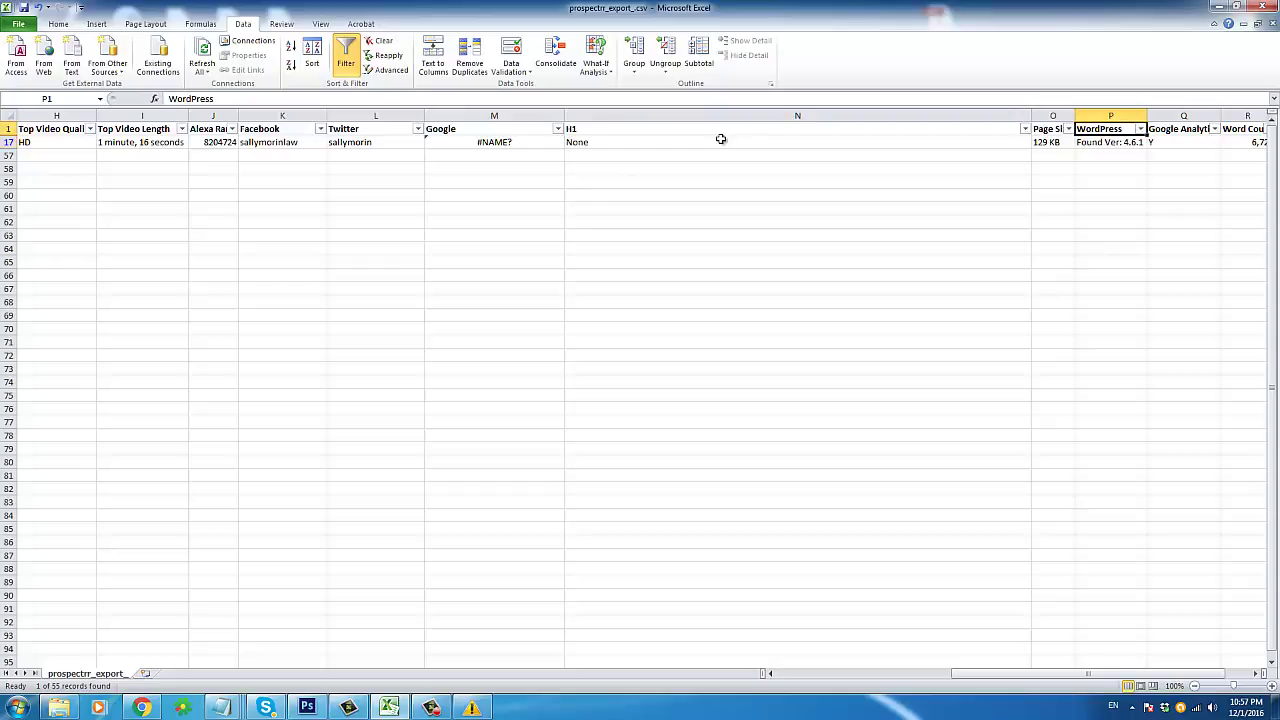
key(Right)
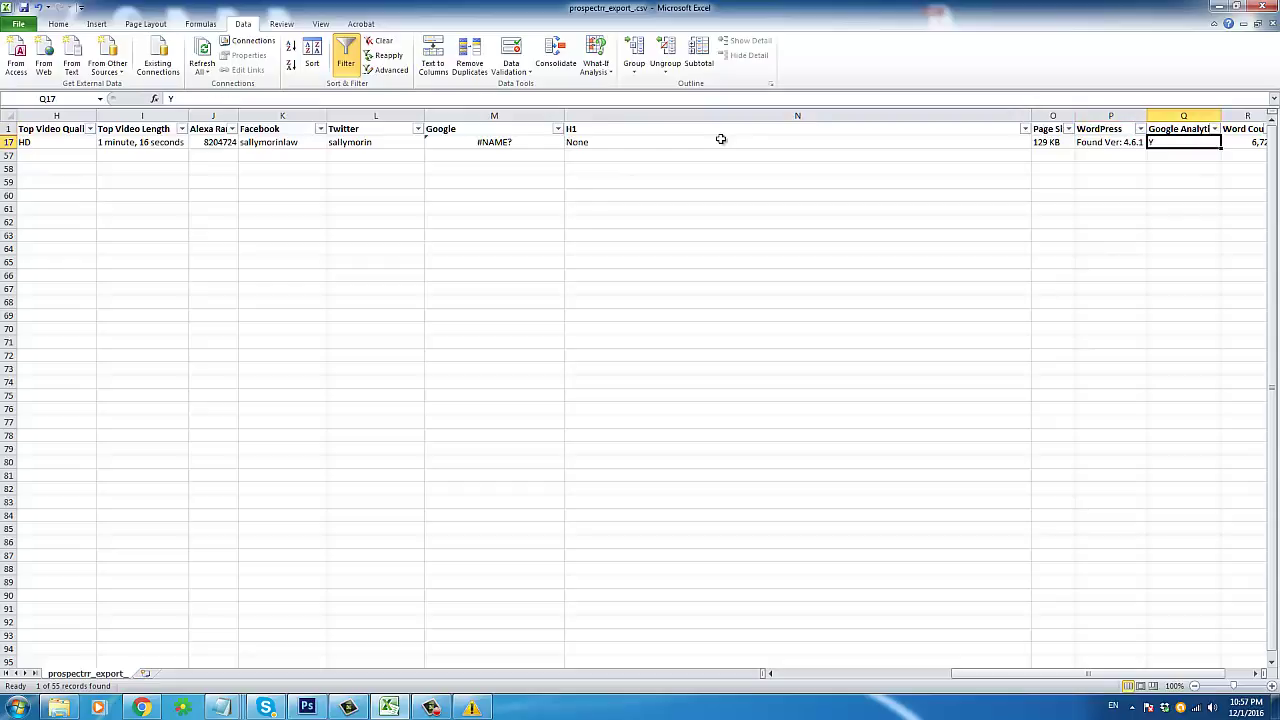
key(Right)
key(Right)
key(Left)
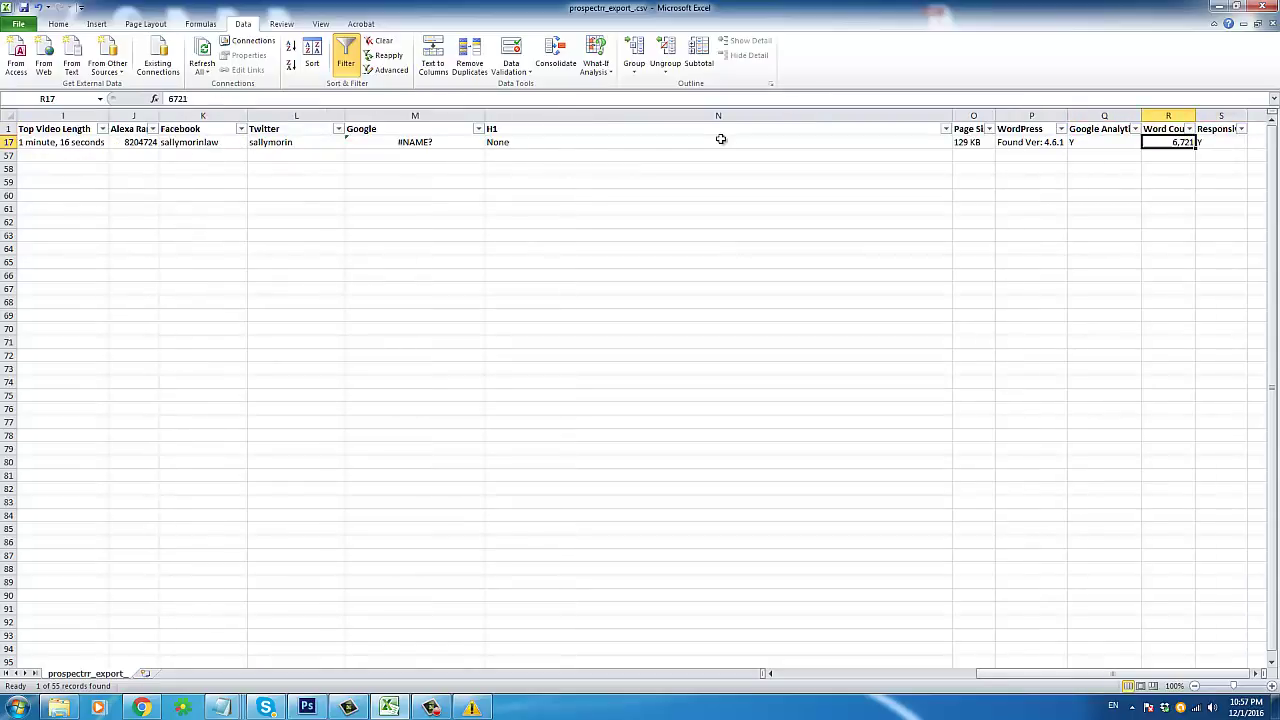
double_click(180, 98)
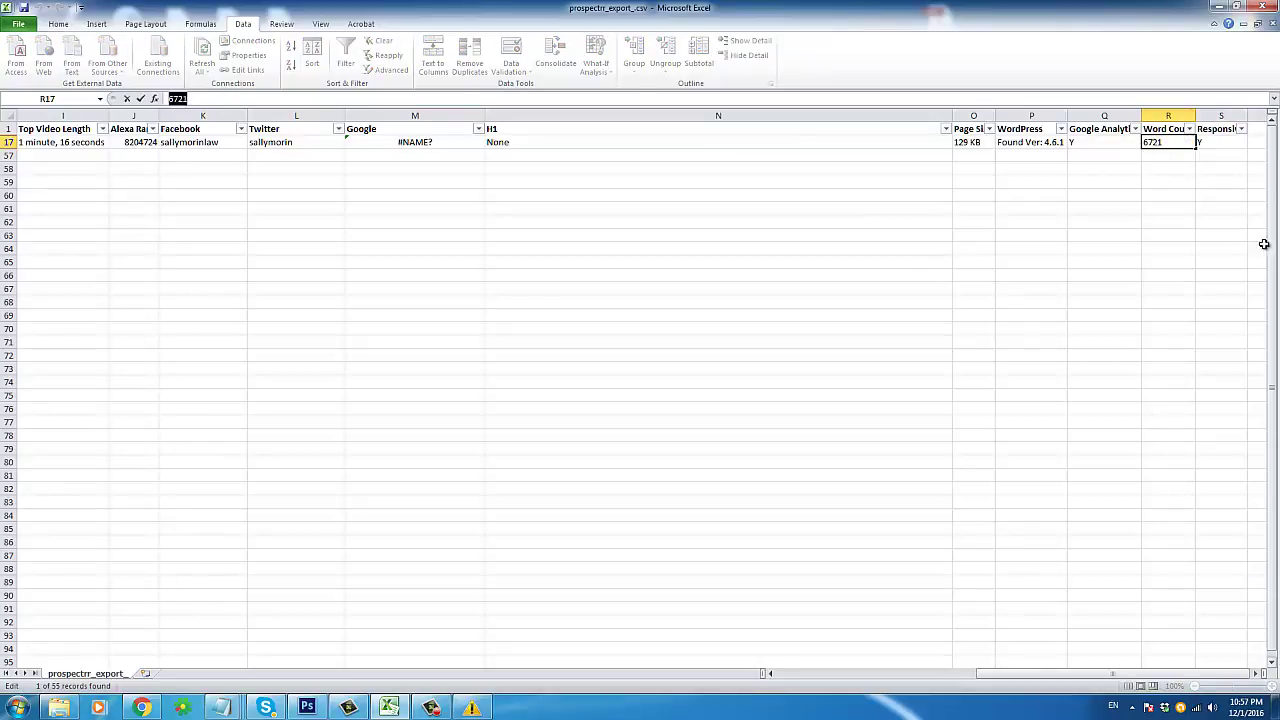
click(1218, 143)
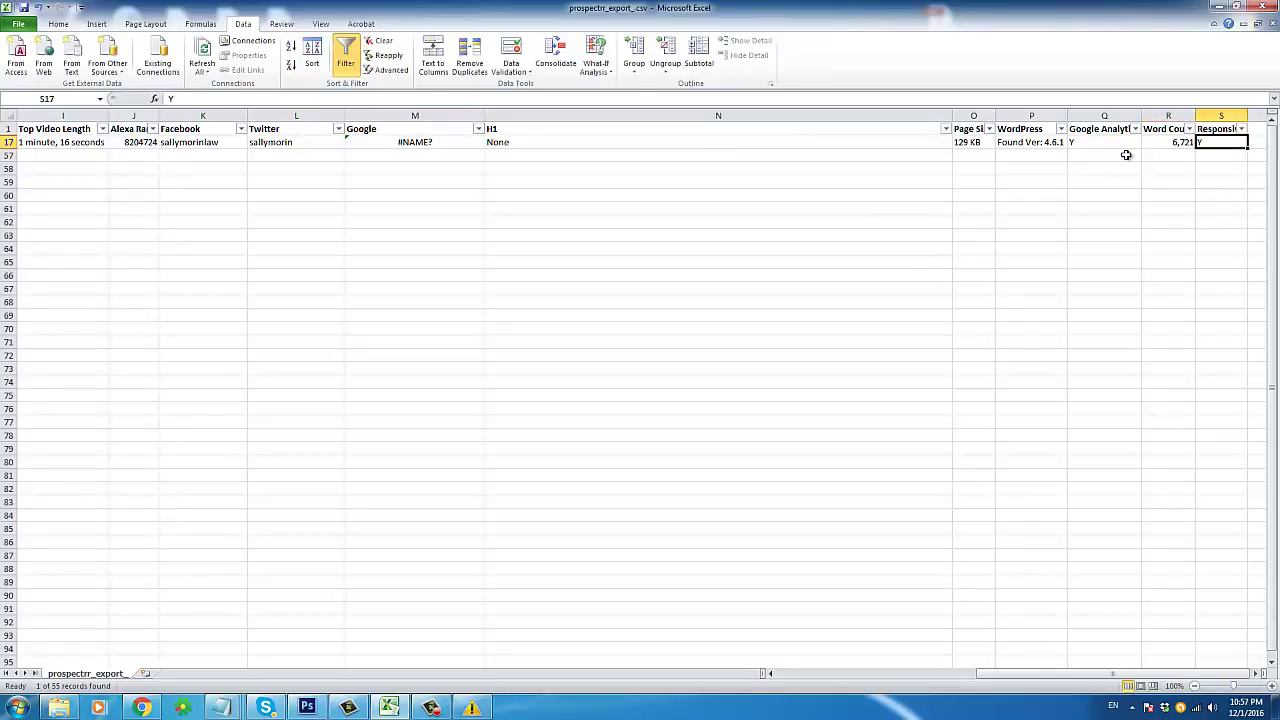
key(Home)
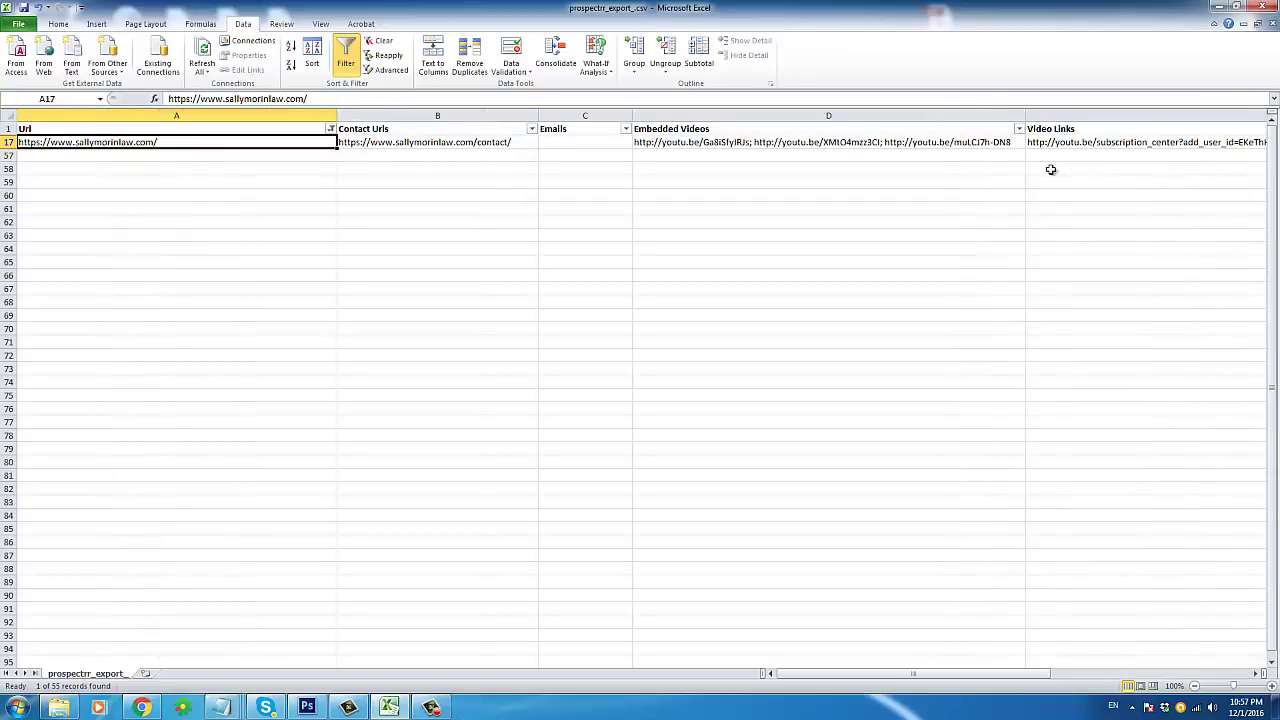
Step: Clear the Url filter so all 55 leads show again
click(330, 130)
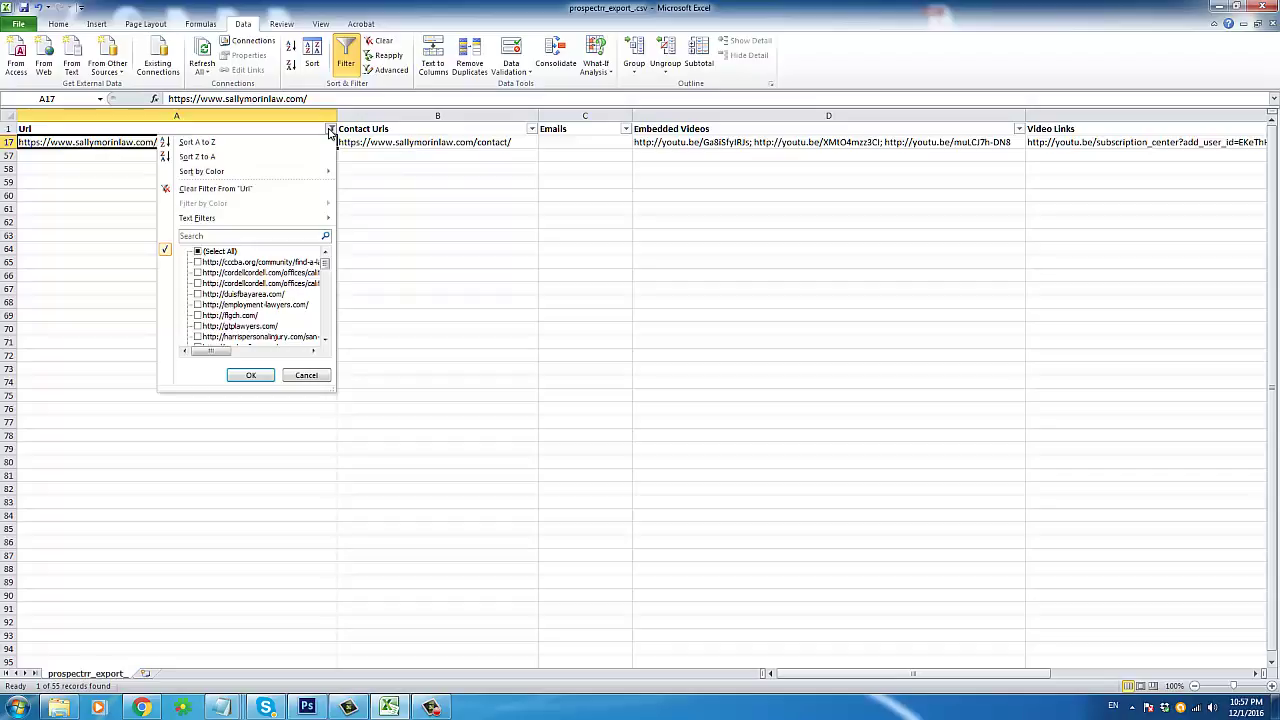
click(229, 252)
click(255, 375)
click(487, 143)
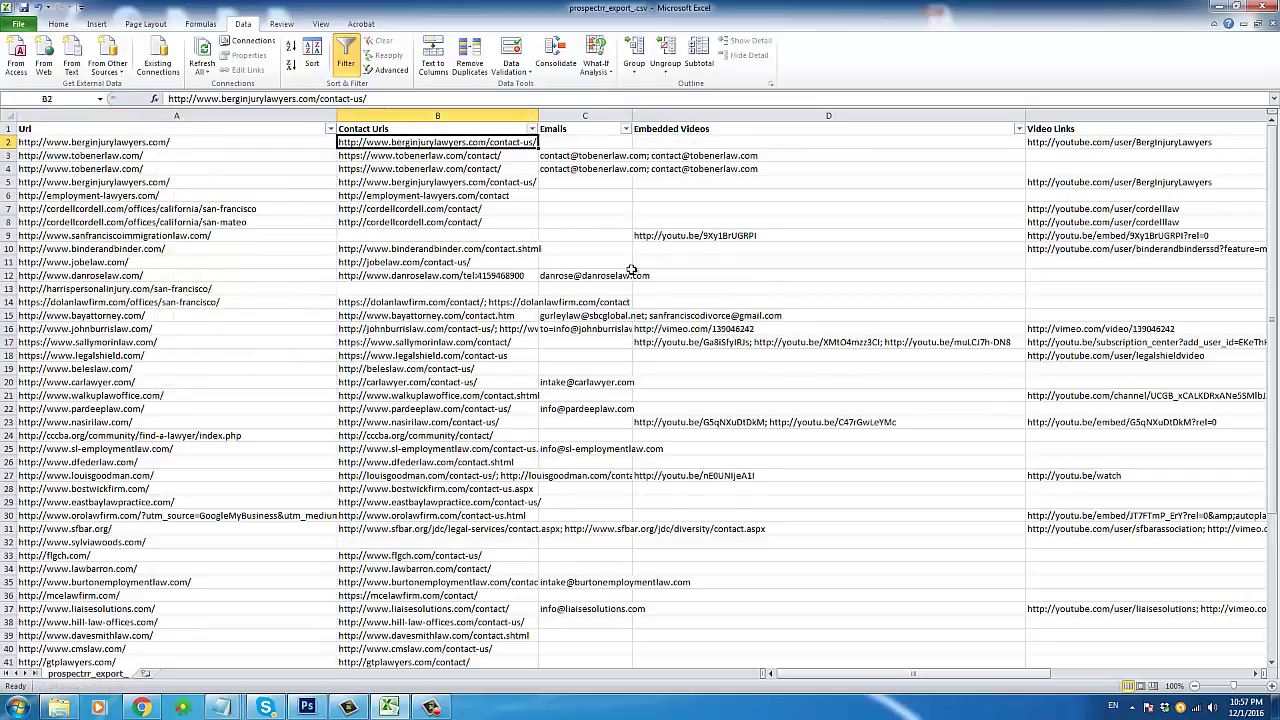
Step: Review row 6 and copy the employment-lawyers.com URL, then cancel that copy
key(Left)
key(Down)
key(Down)
key(Down)
key(Down)
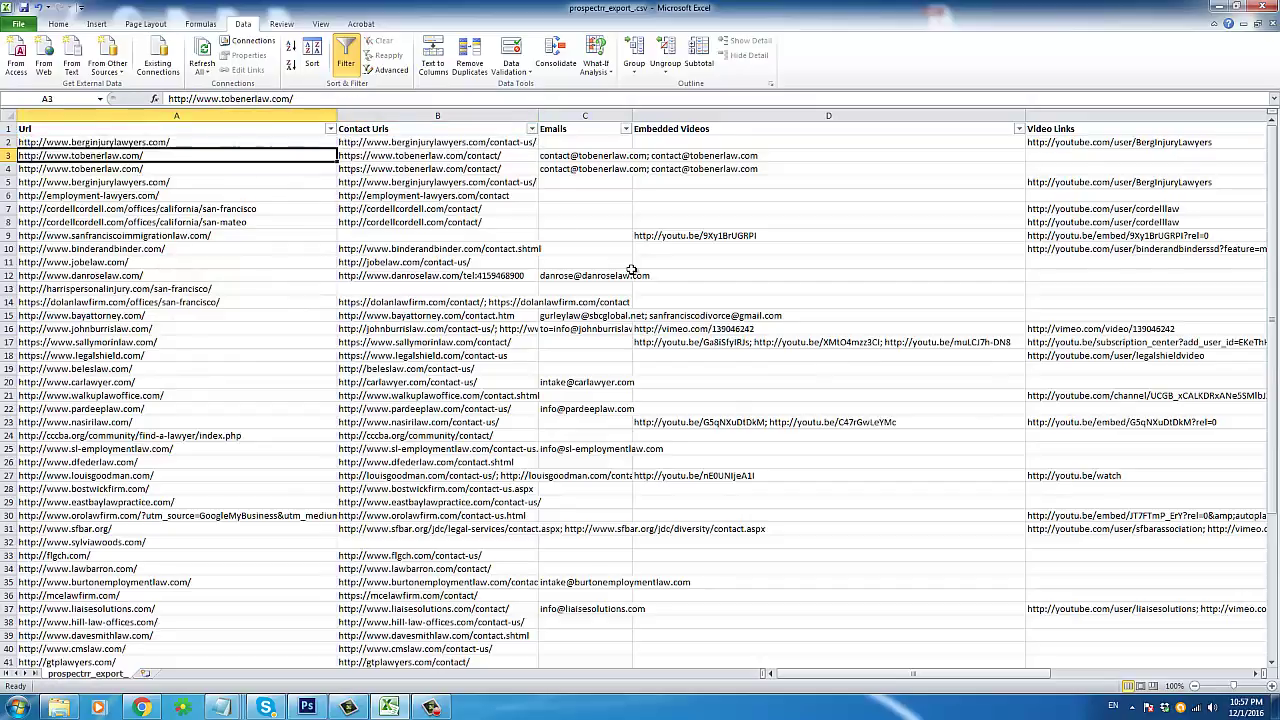
key(Right)
key(Right)
key(Right)
key(Right)
key(Right)
key(Right)
key(Right)
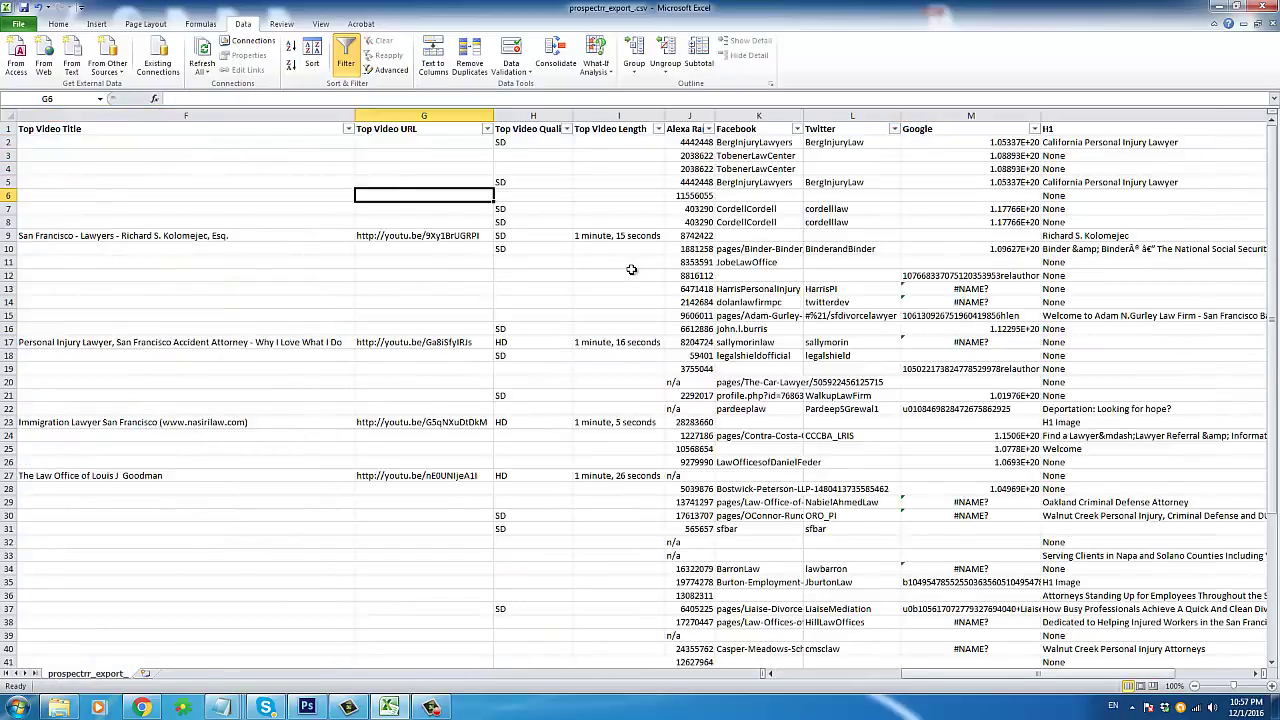
key(Right)
key(Right)
key(Right)
key(Right)
key(Right)
key(Home)
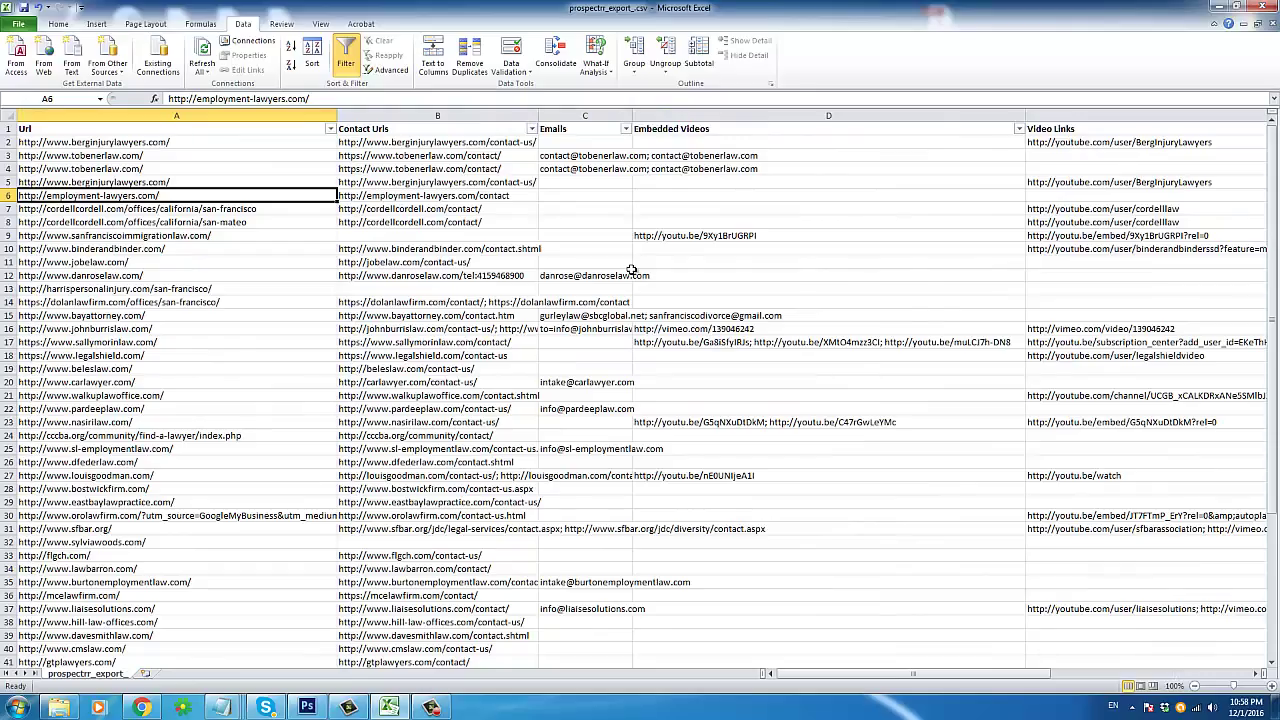
right_click(143, 197)
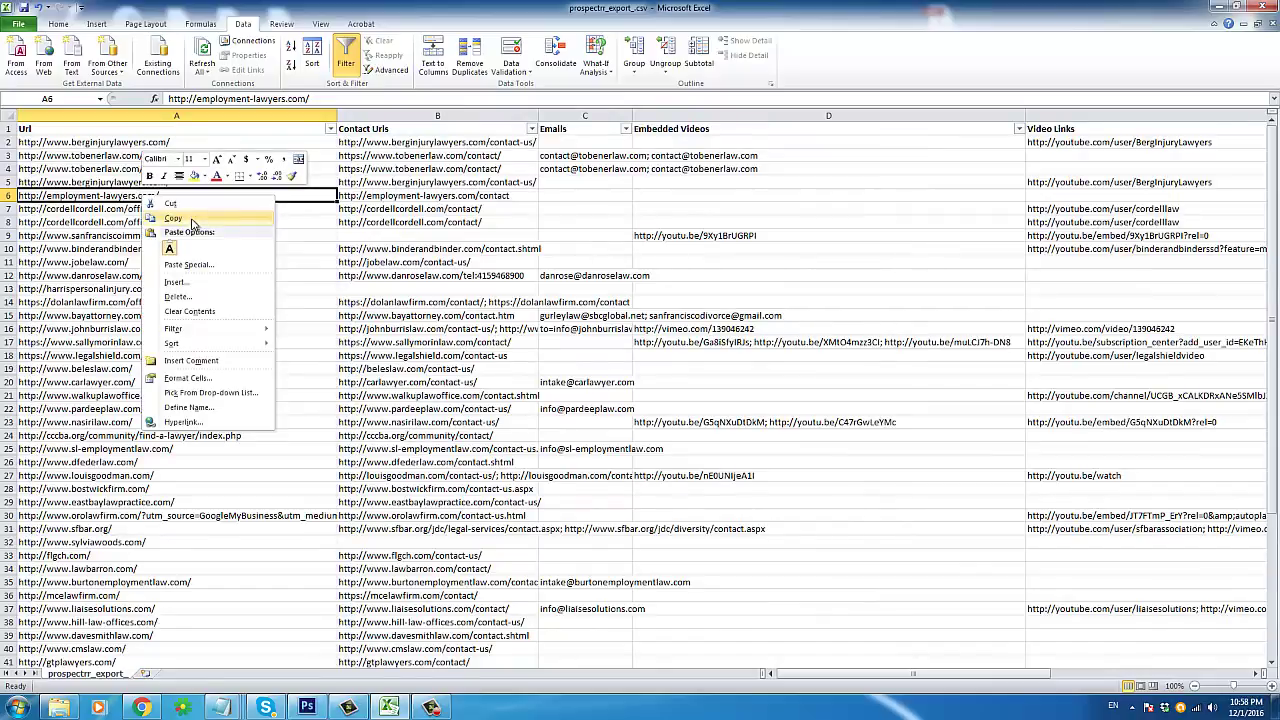
click(205, 221)
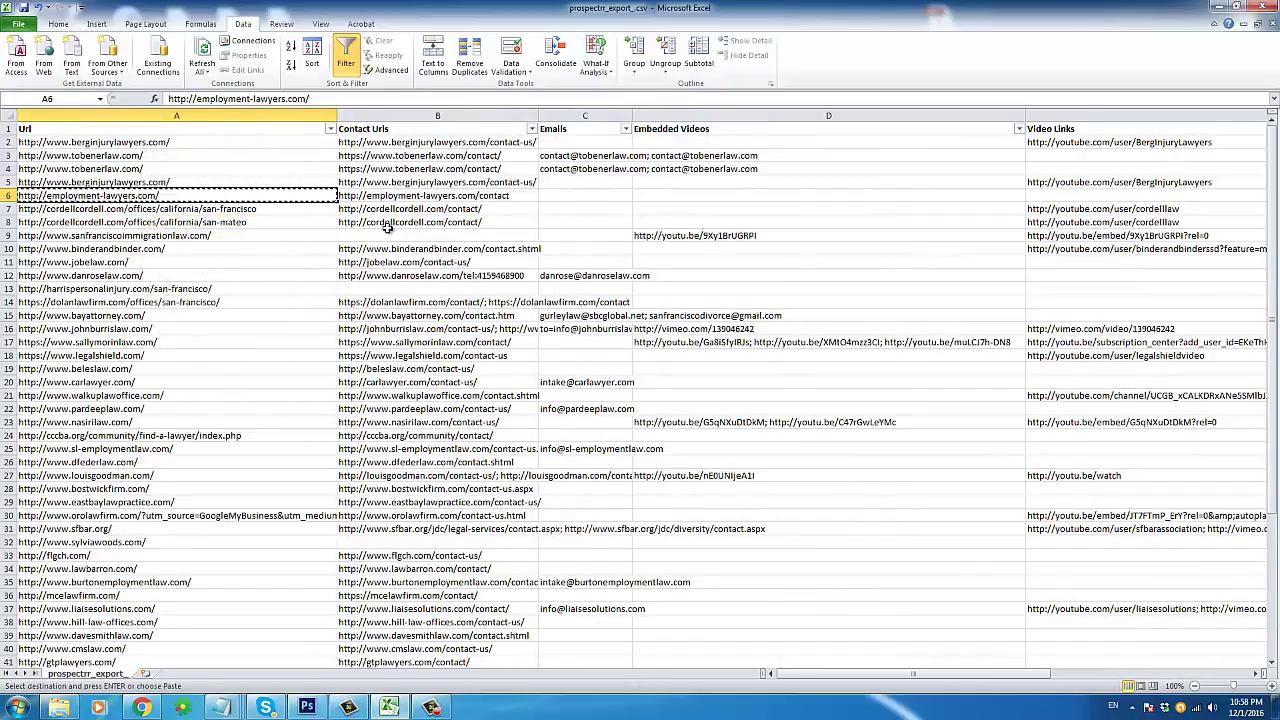
key(Escape)
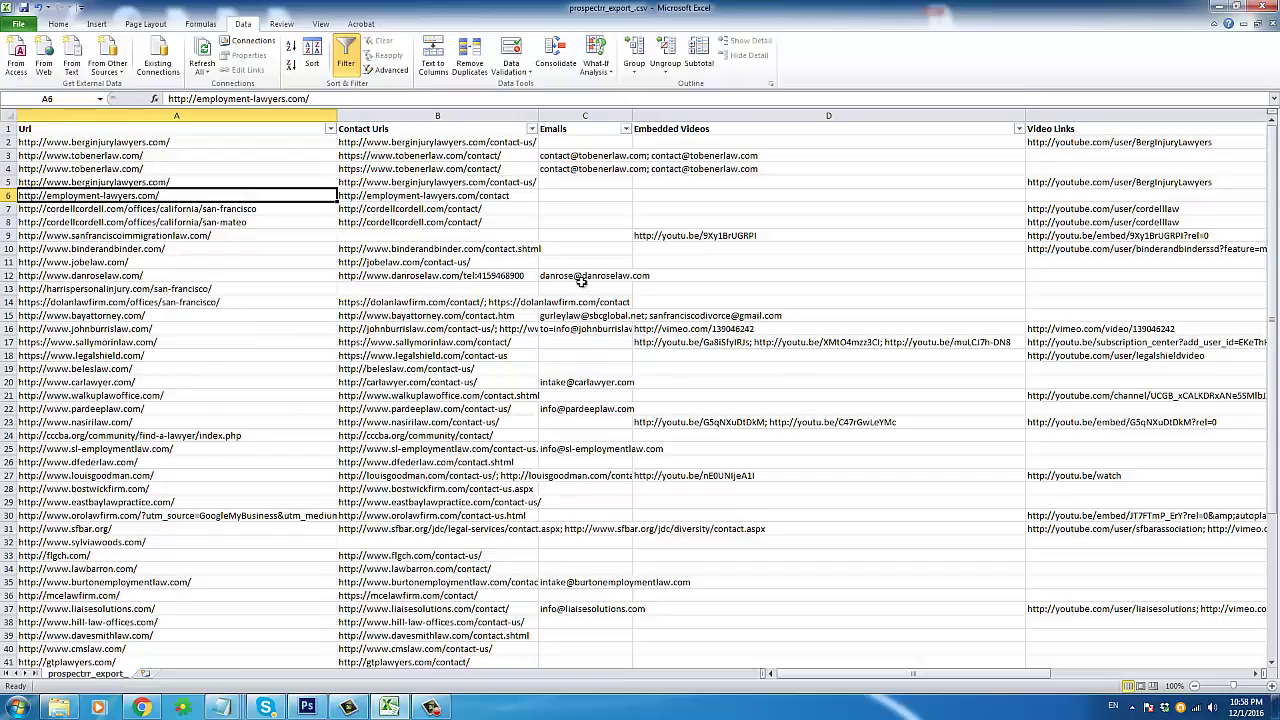
Step: Review row 11 and copy the jobelaw.com website URL
click(276, 268)
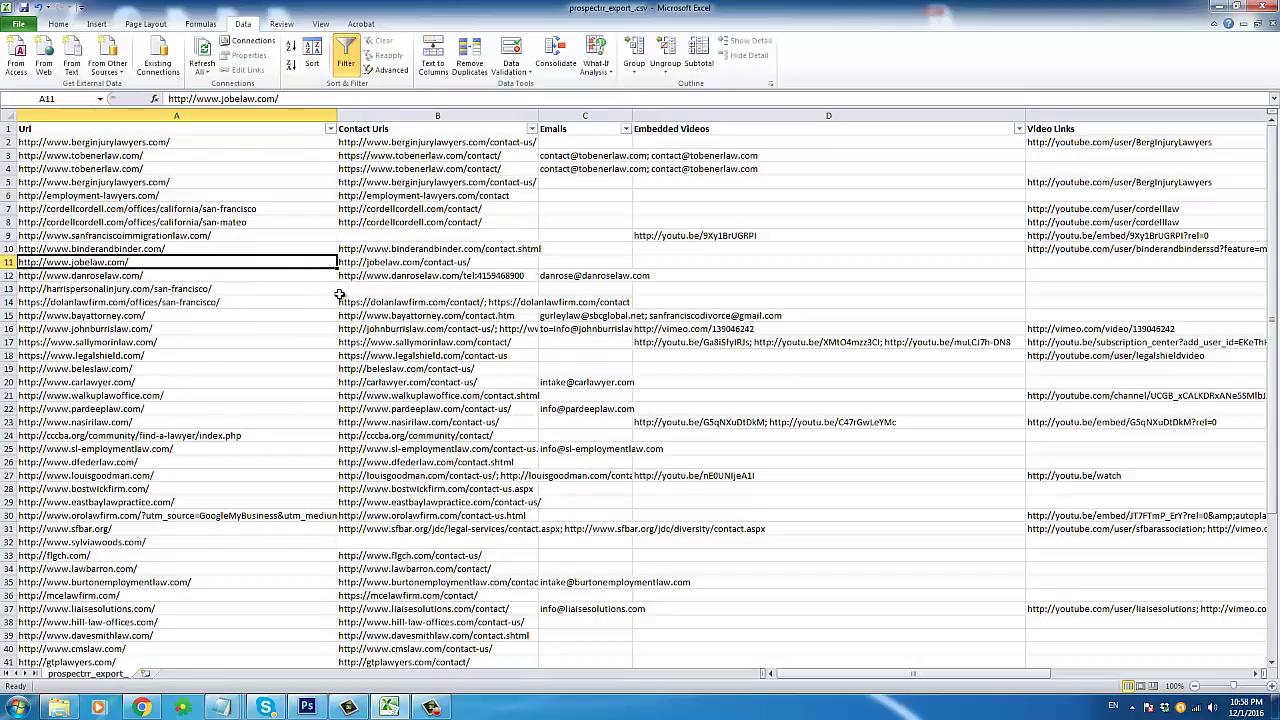
key(Right)
key(Right)
key(Right)
key(Right)
key(Right)
key(Right)
key(Right)
key(Right)
key(Right)
key(Right)
key(Right)
key(Right)
key(Right)
key(Right)
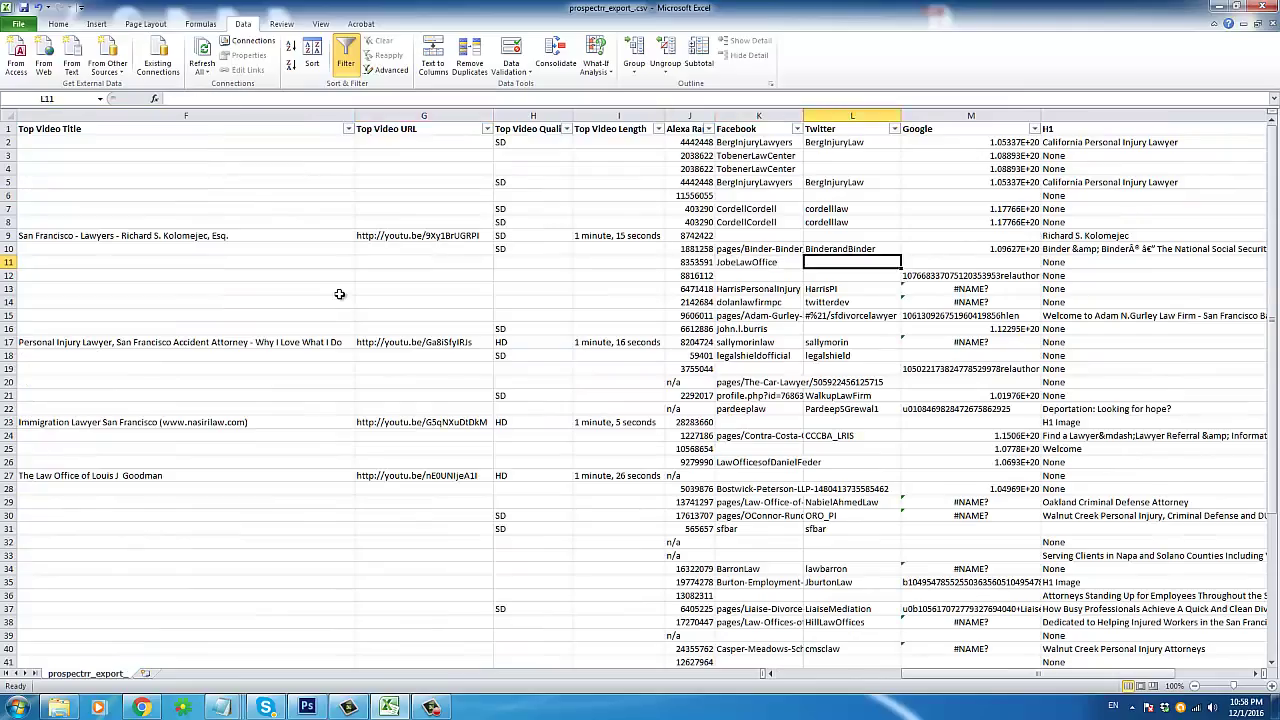
key(Right)
key(Right)
key(Right)
key(Right)
key(Right)
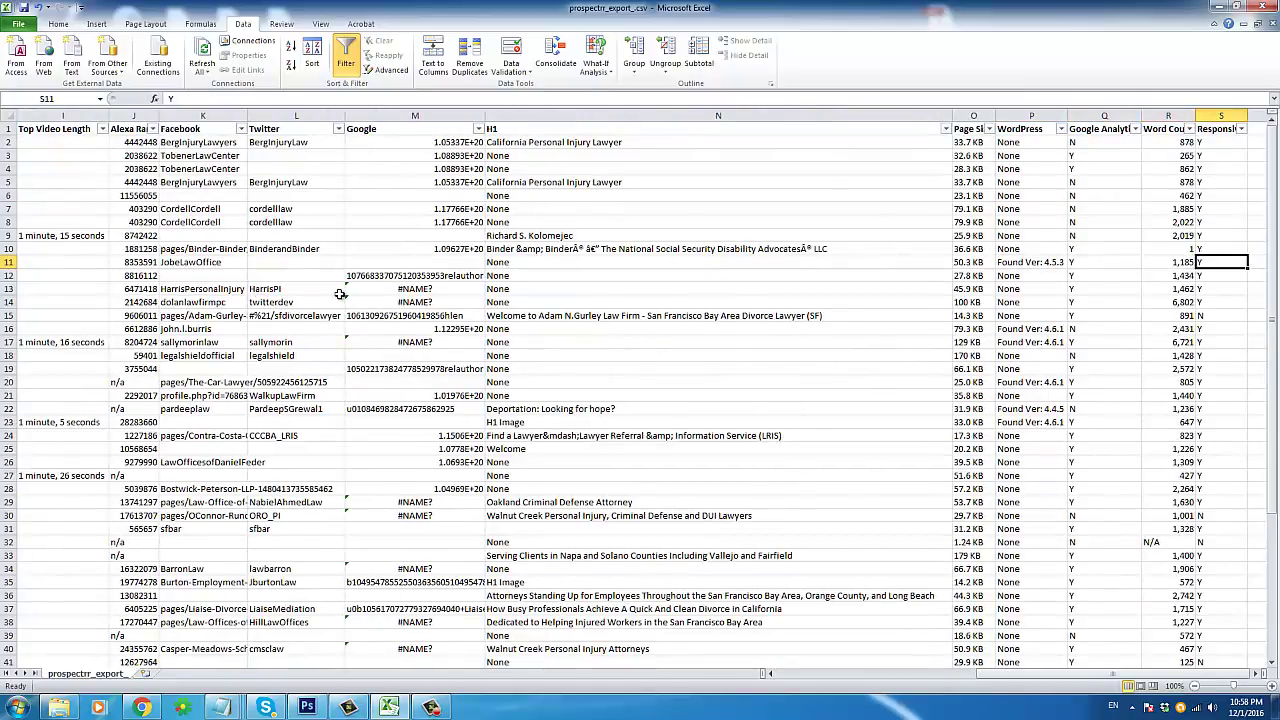
key(Home)
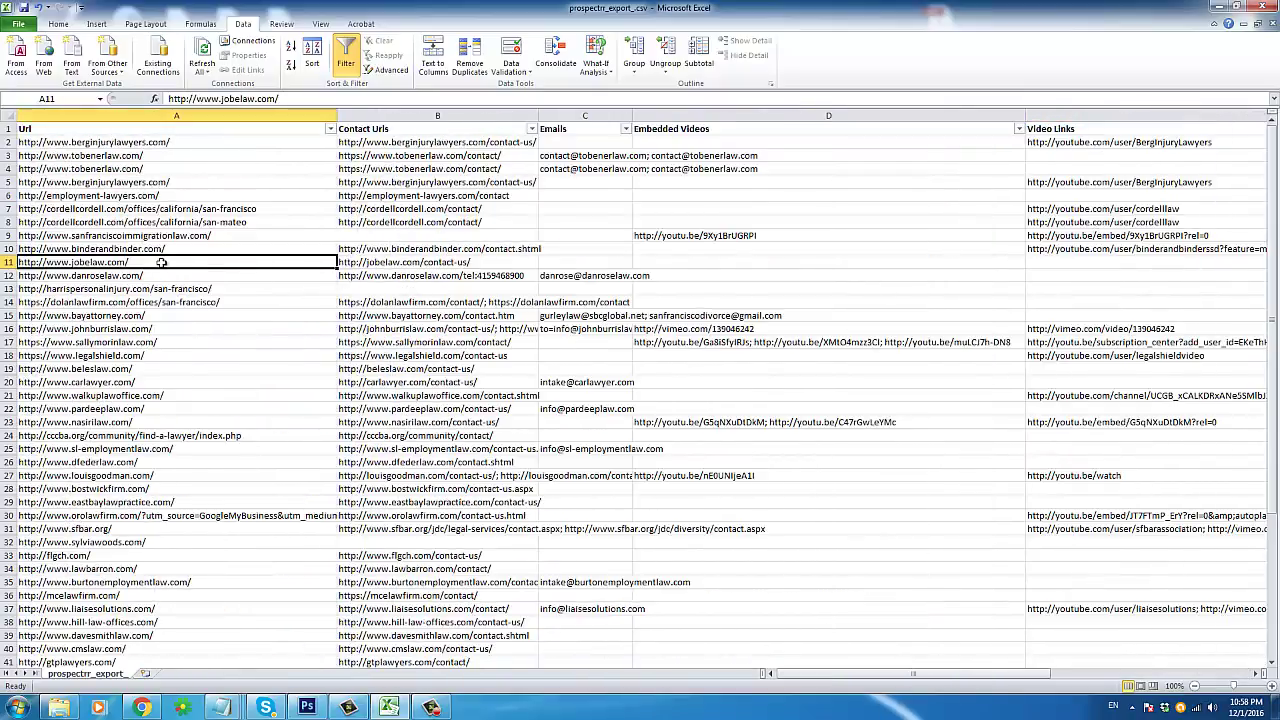
right_click(163, 265)
click(192, 286)
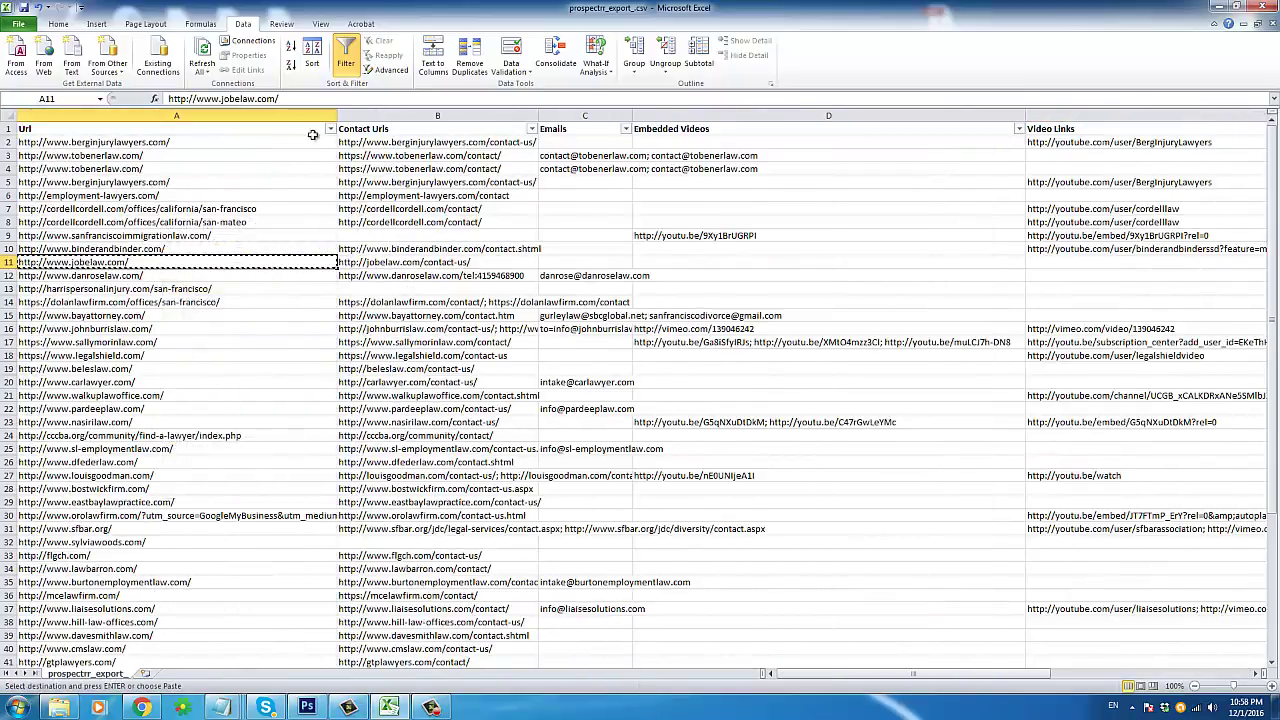
click(330, 129)
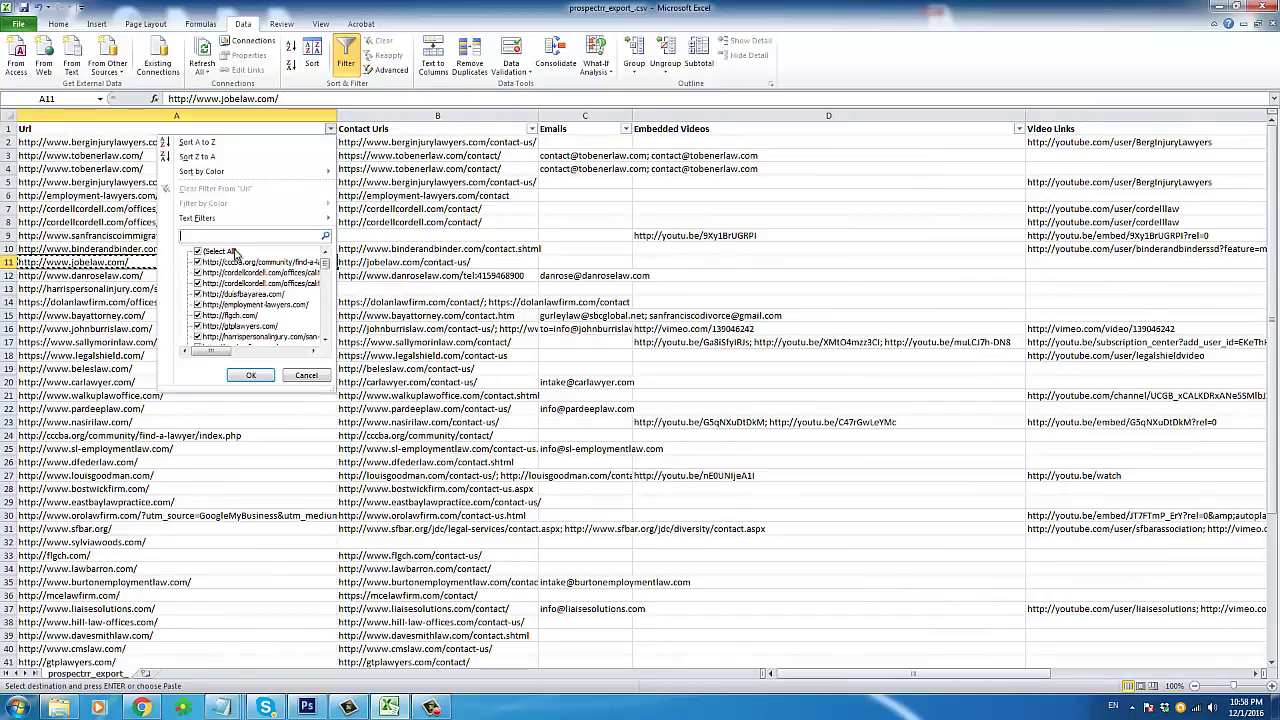
Step: Filter the Url column to the pasted jobelaw.com address and check its contact page and email
key(ctrl+v)
key(Return)
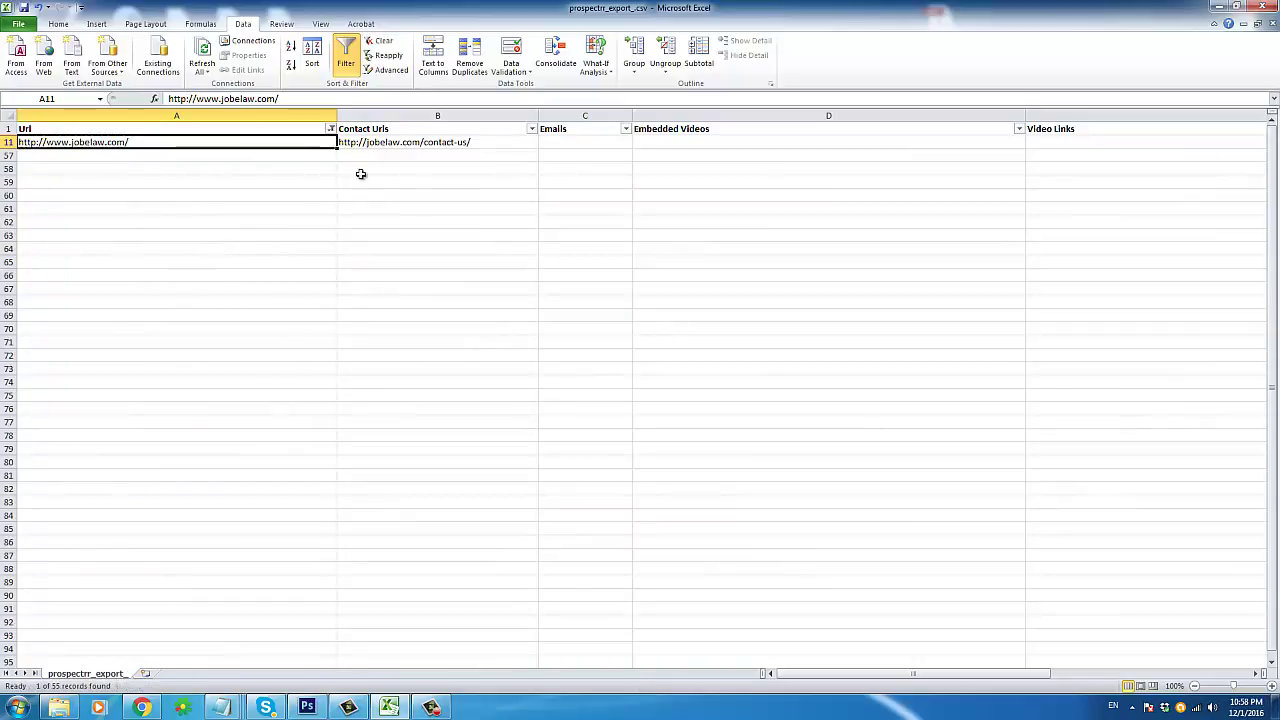
click(430, 142)
click(566, 142)
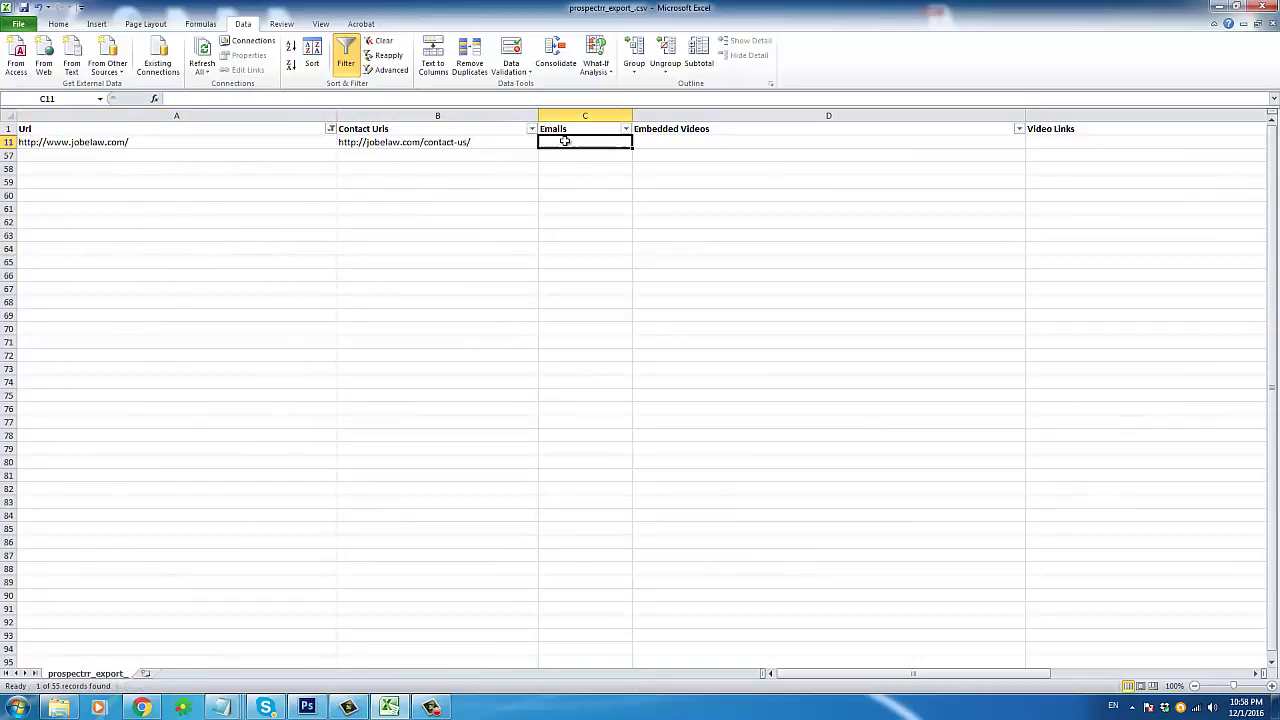
click(424, 141)
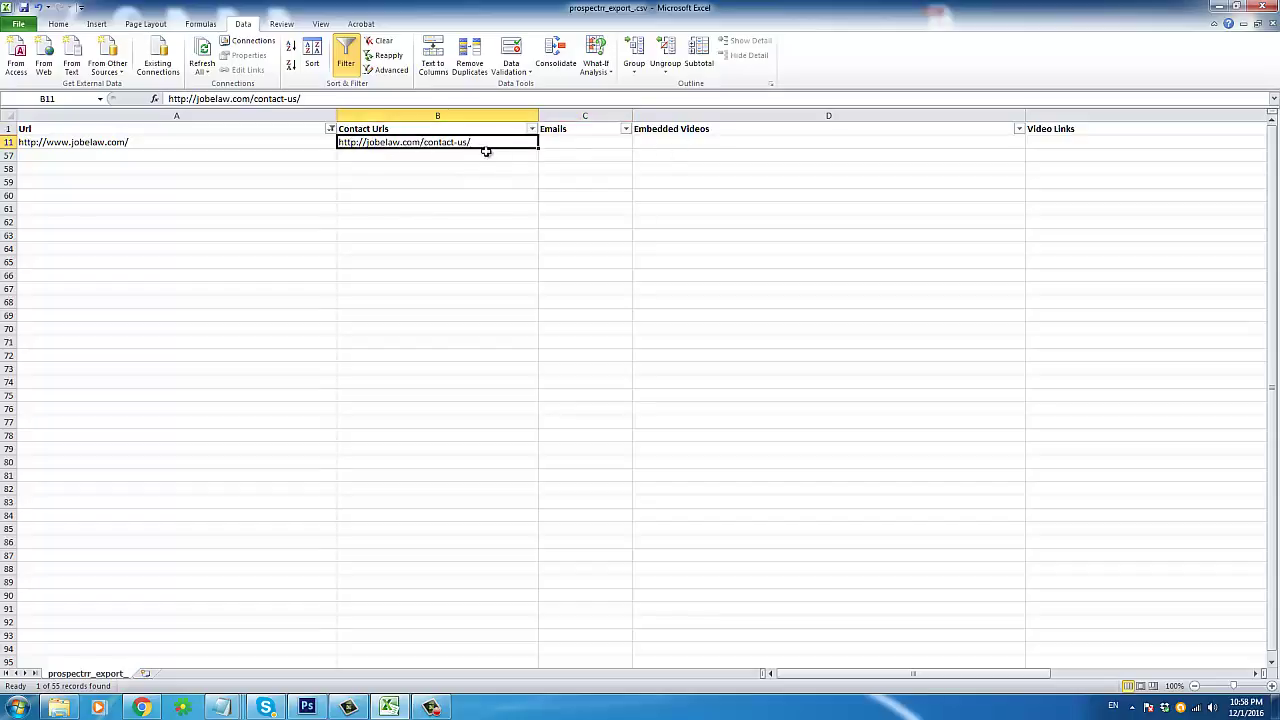
Step: Narrow the Video Links column after checking the Embedded Videos entry
click(712, 141)
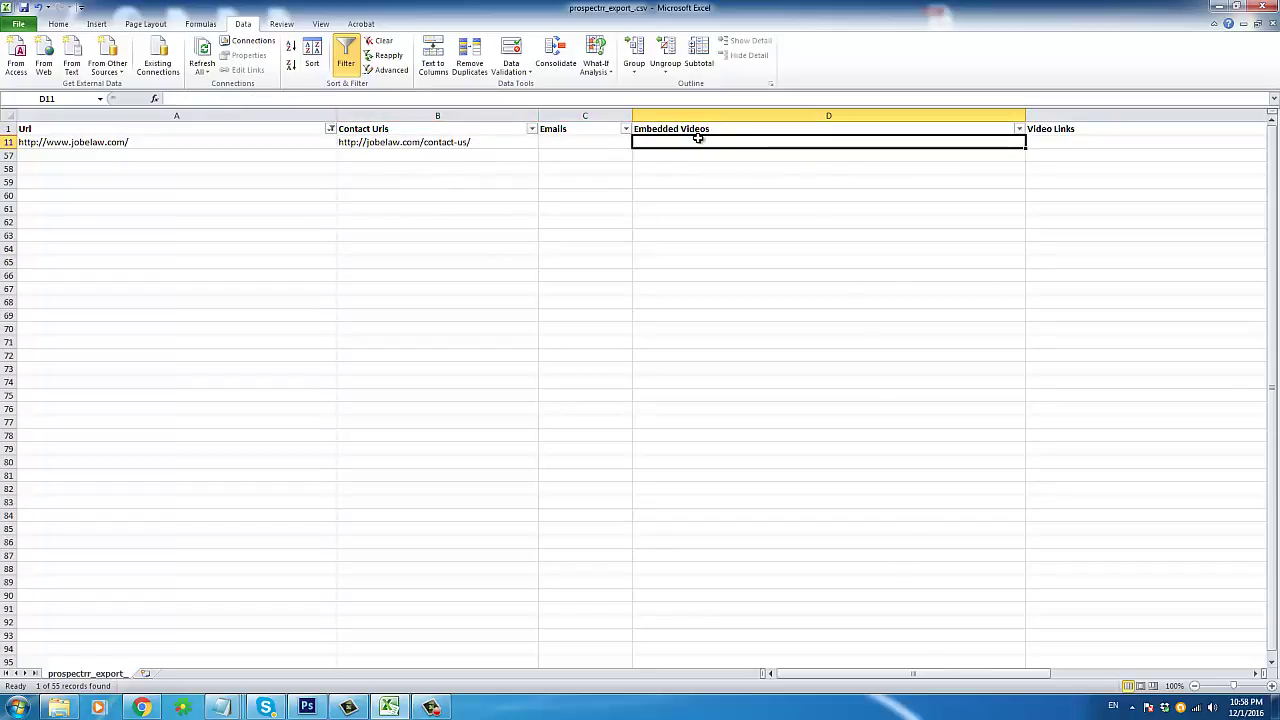
key(Right)
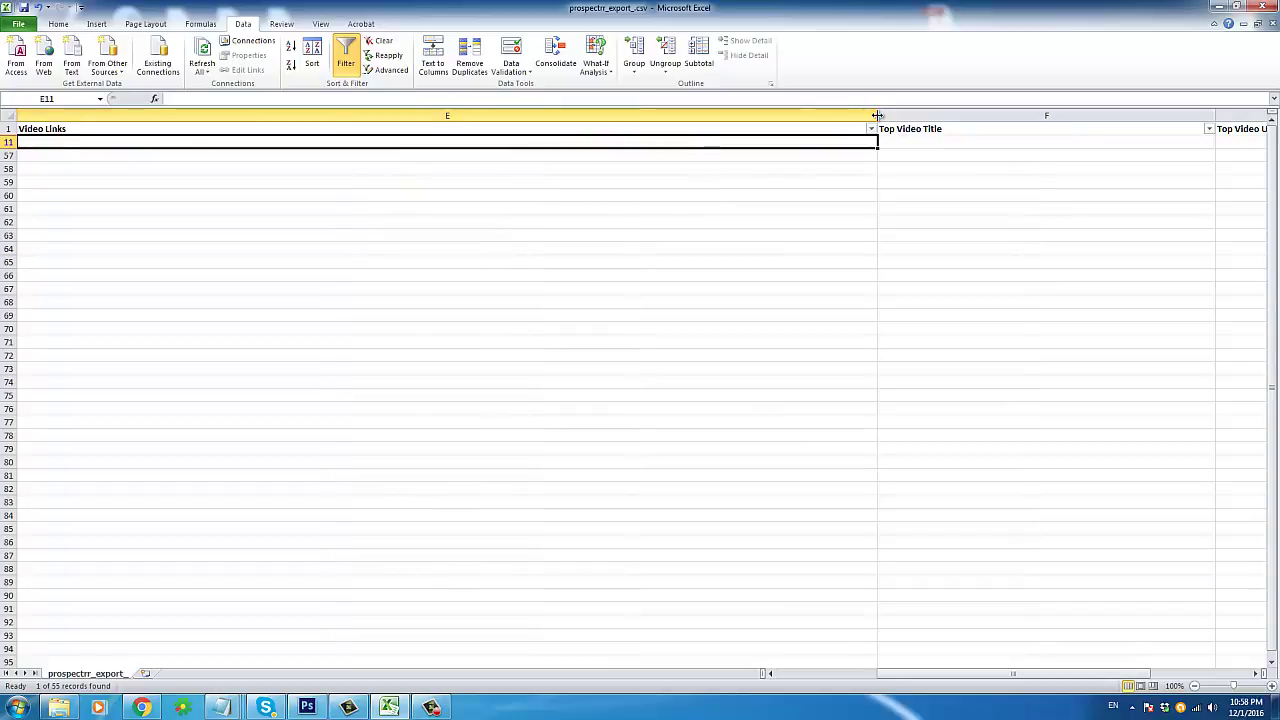
drag(877, 116, 268, 103)
Step: Check the lead's Top Video, Alexa Rank, Facebook and Twitter cells
click(332, 141)
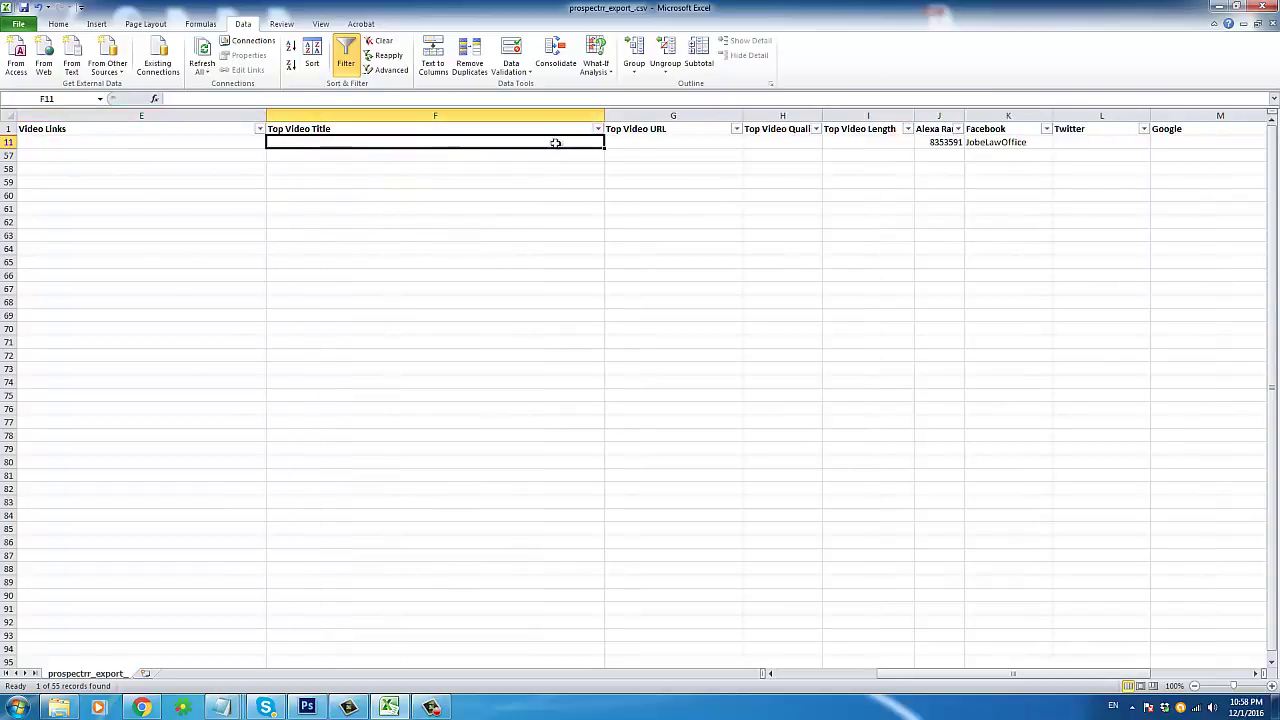
click(714, 144)
key(Right)
key(Right)
key(Right)
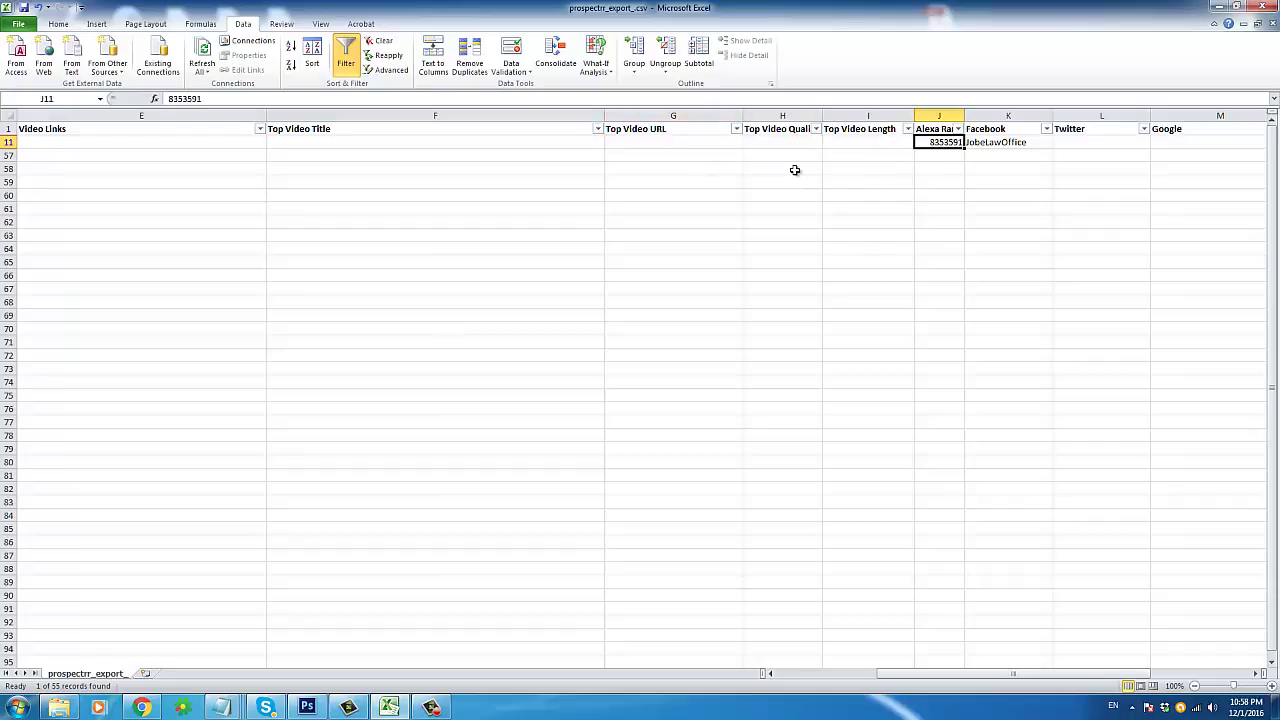
key(Right)
key(Left)
key(Right)
key(Right)
key(Right)
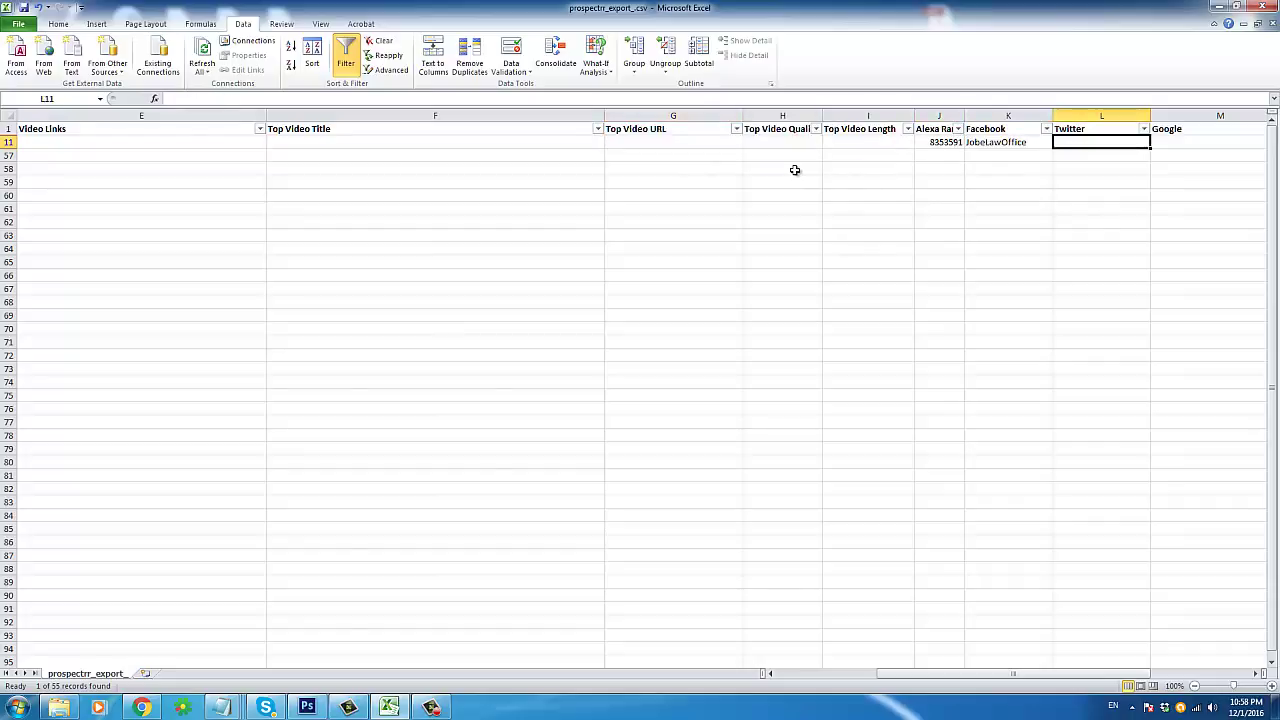
key(Left)
key(Left)
key(Right)
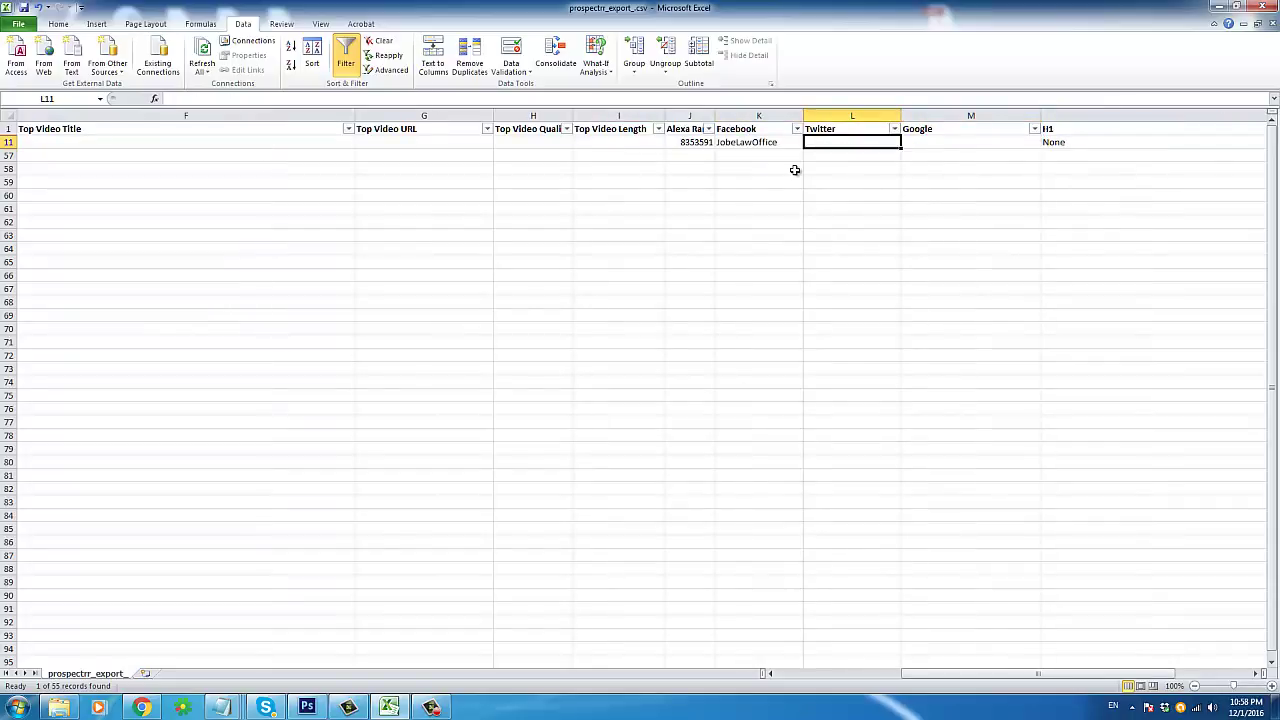
Step: Select the Twitter and Google columns, then narrow the wide H1 column
click(852, 115)
shift+click(941, 112)
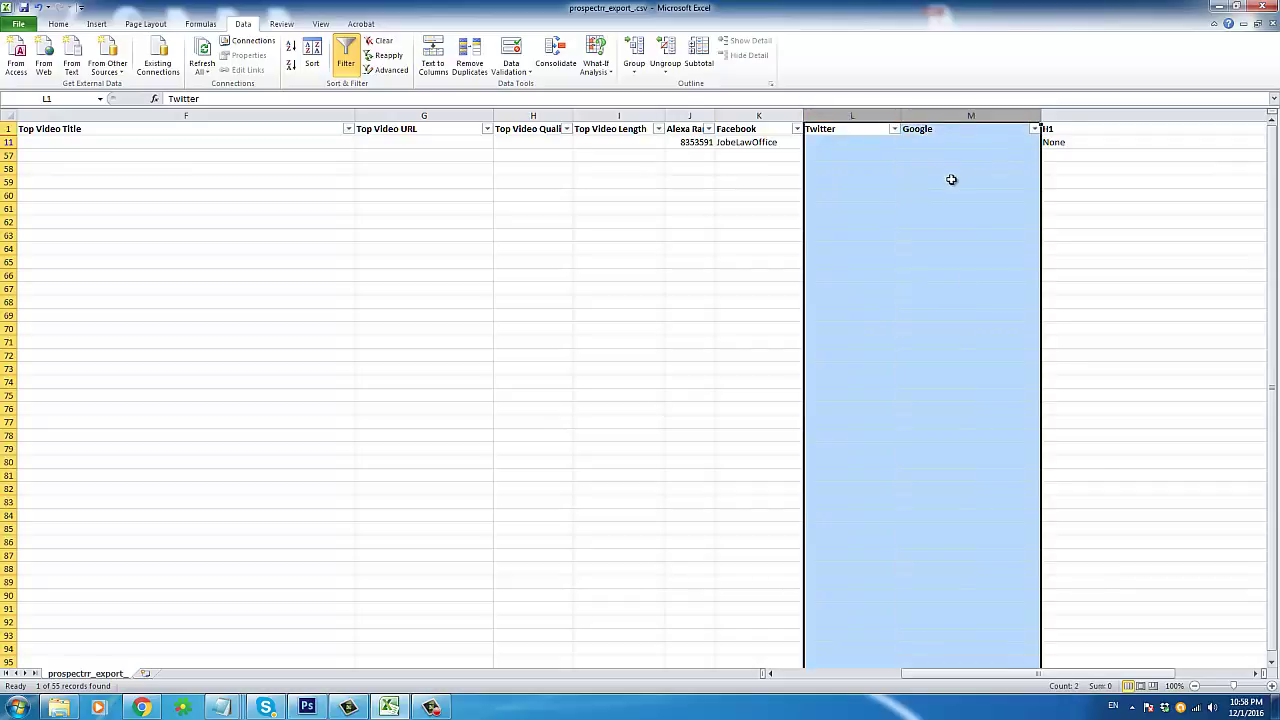
click(1257, 674)
click(1257, 674)
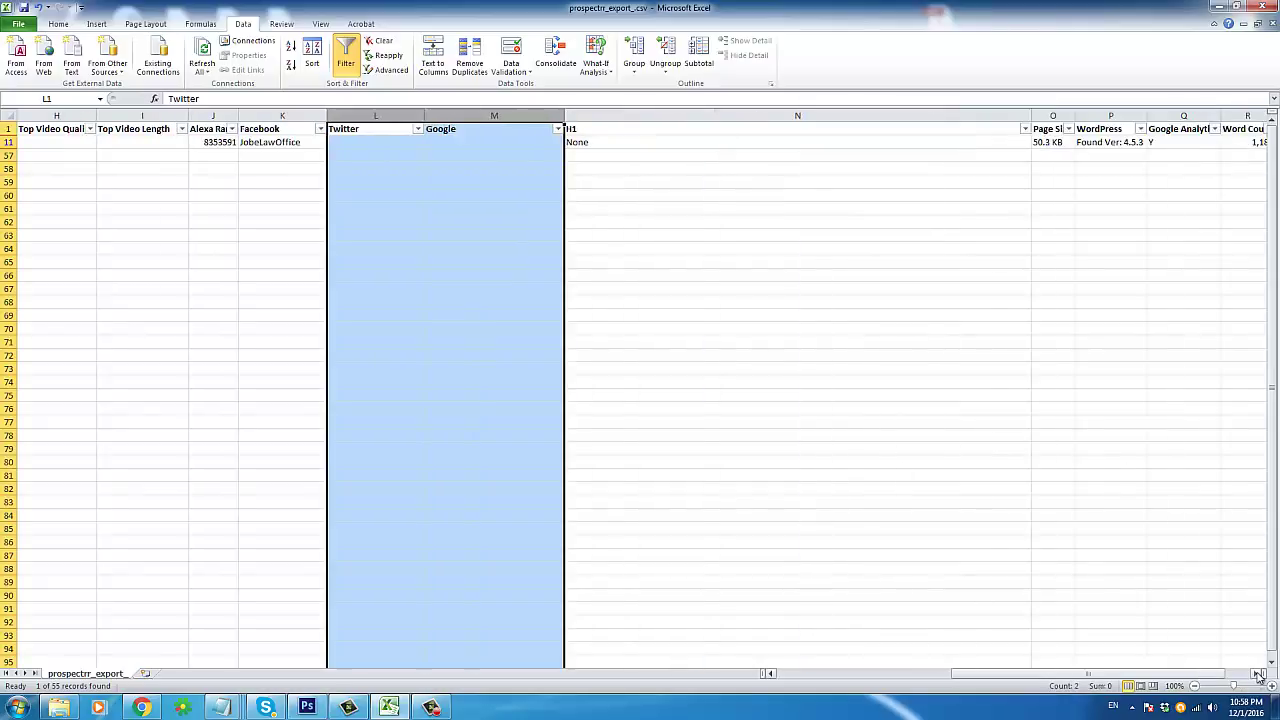
click(1257, 674)
drag(952, 112, 676, 116)
Step: Check H1 None, Page Size, WordPress 4.5.3, Google Analytics Y and Responsive Y, then return home
click(500, 142)
click(690, 142)
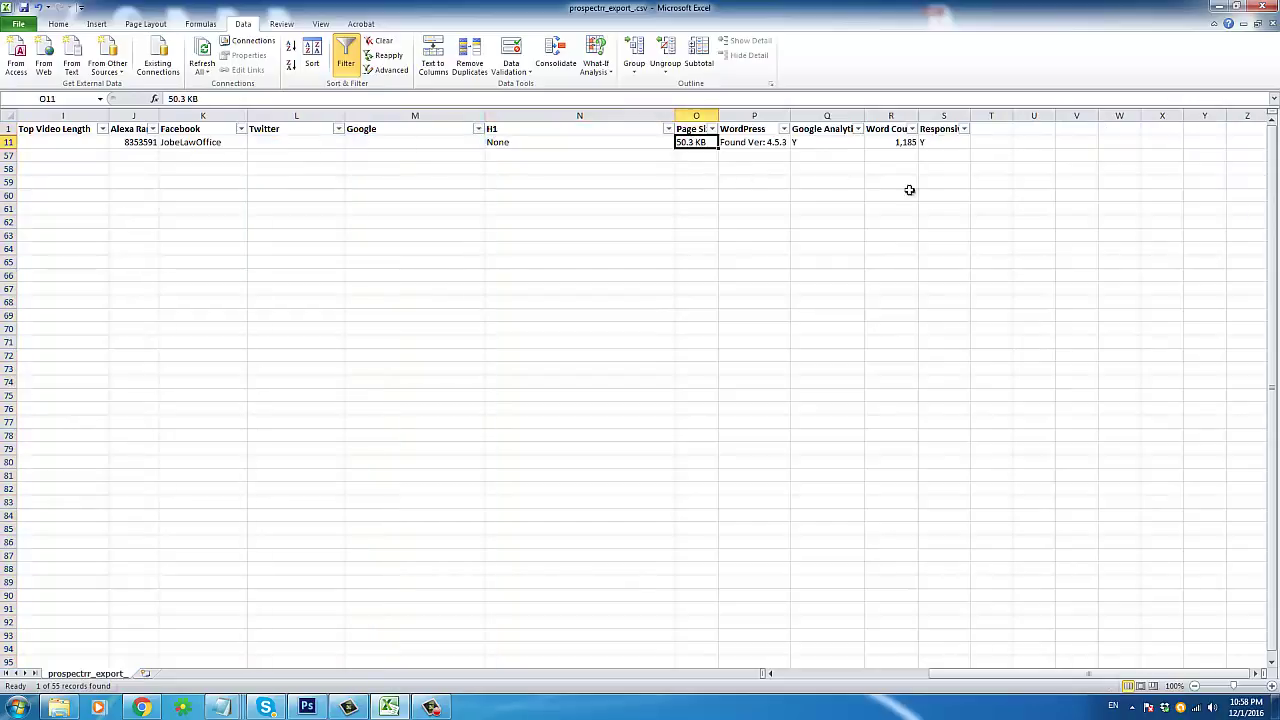
click(767, 143)
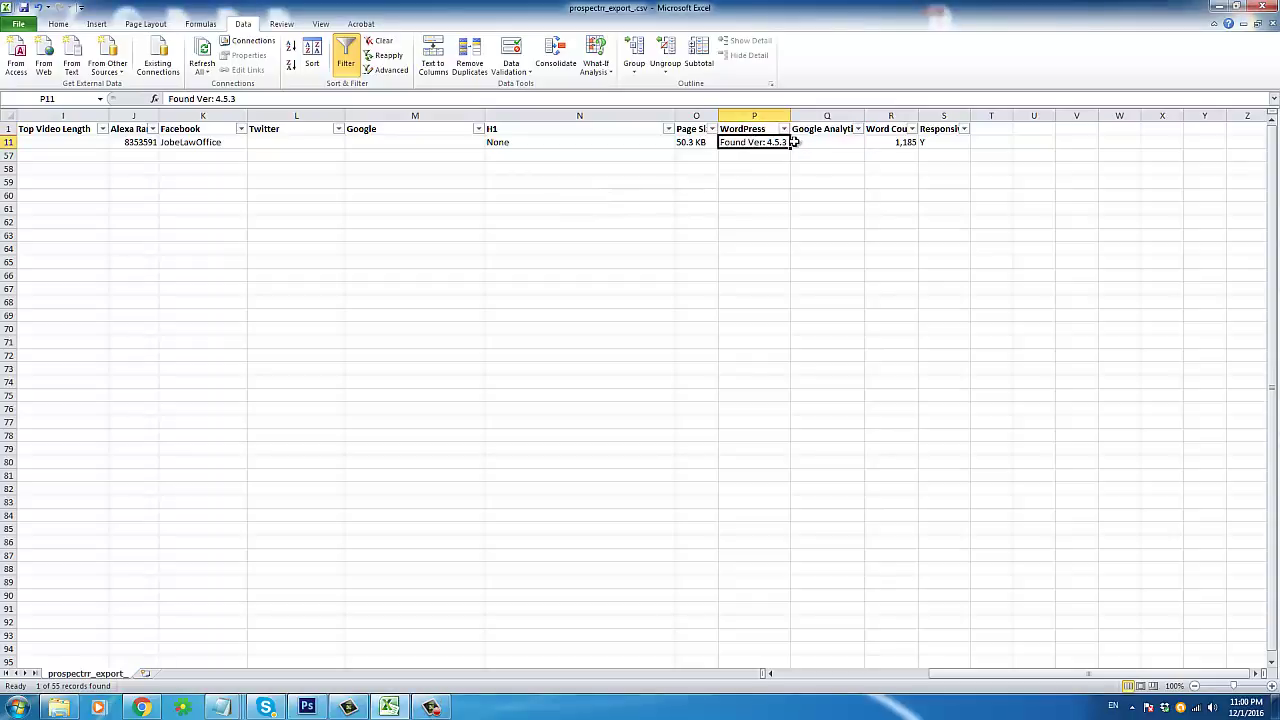
click(795, 143)
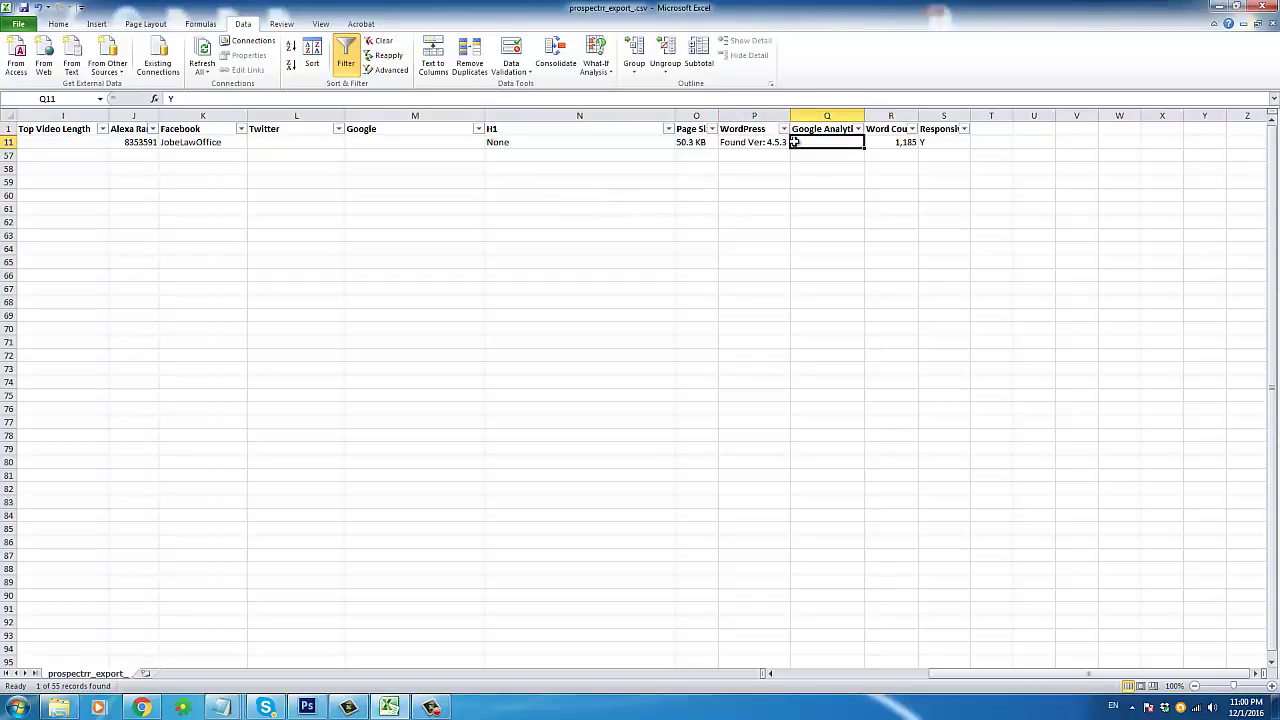
drag(829, 129, 943, 132)
click(943, 116)
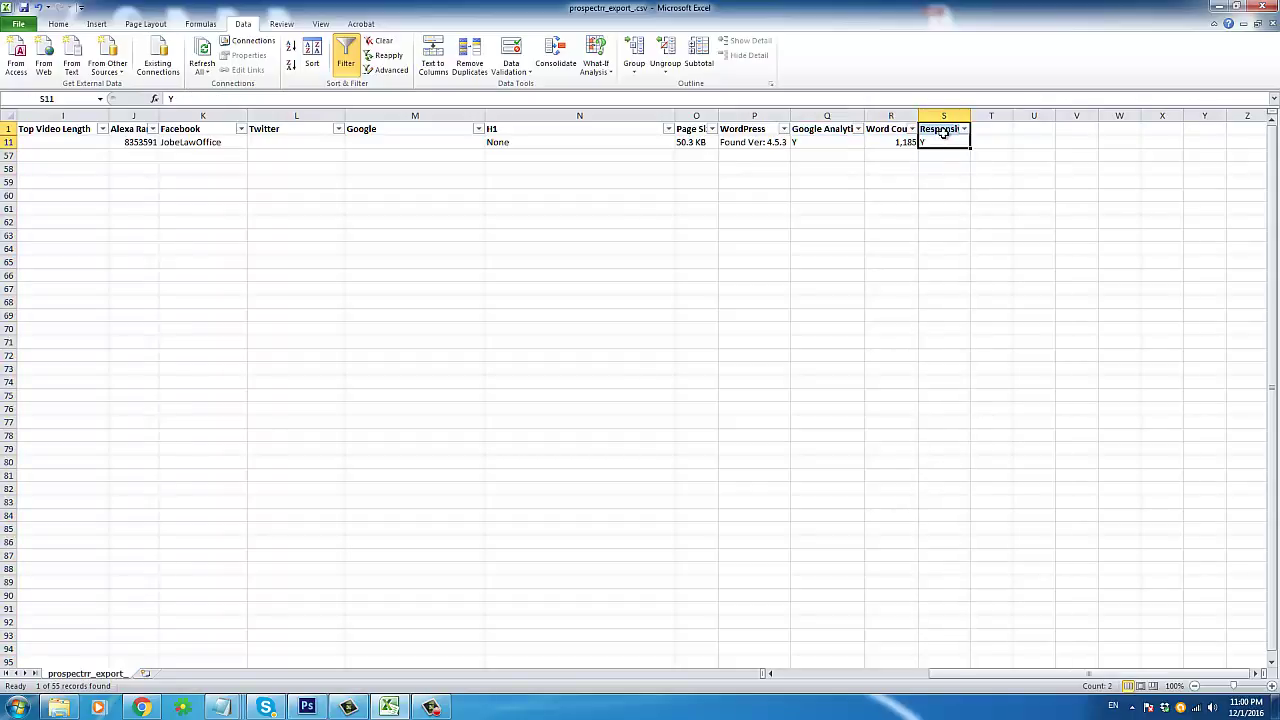
click(951, 142)
drag(944, 130, 940, 143)
click(940, 143)
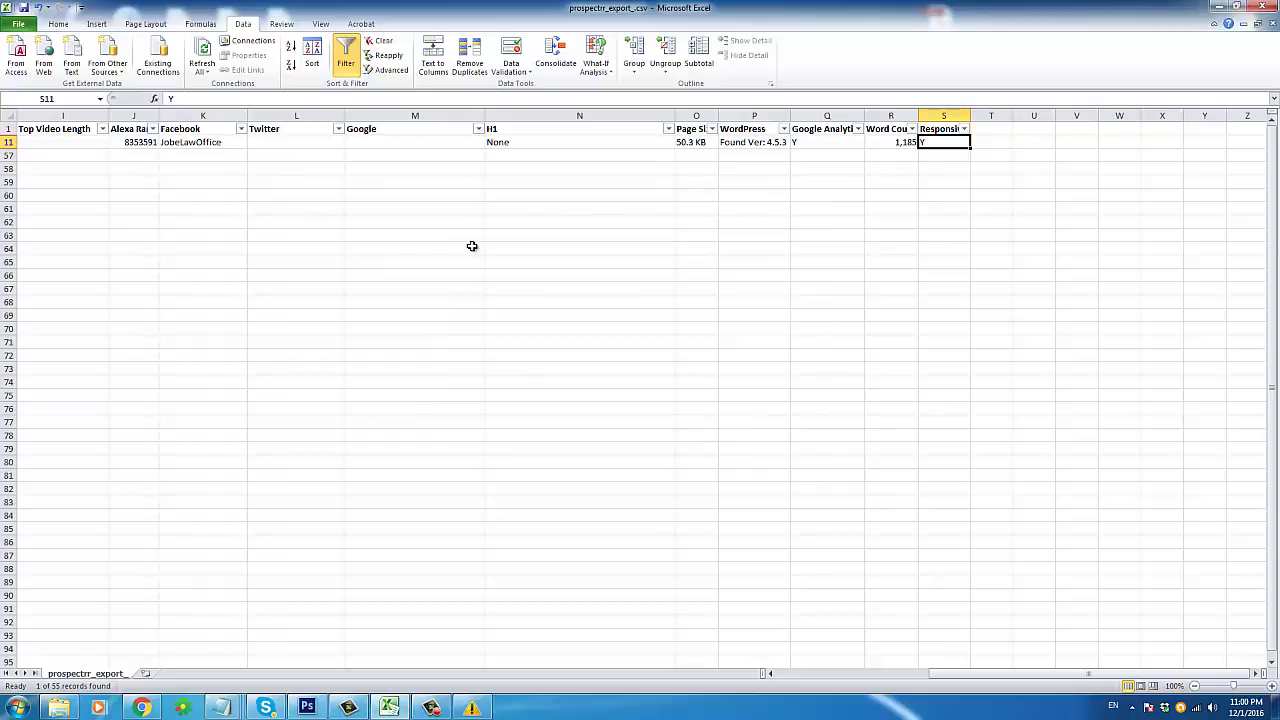
key(Home)
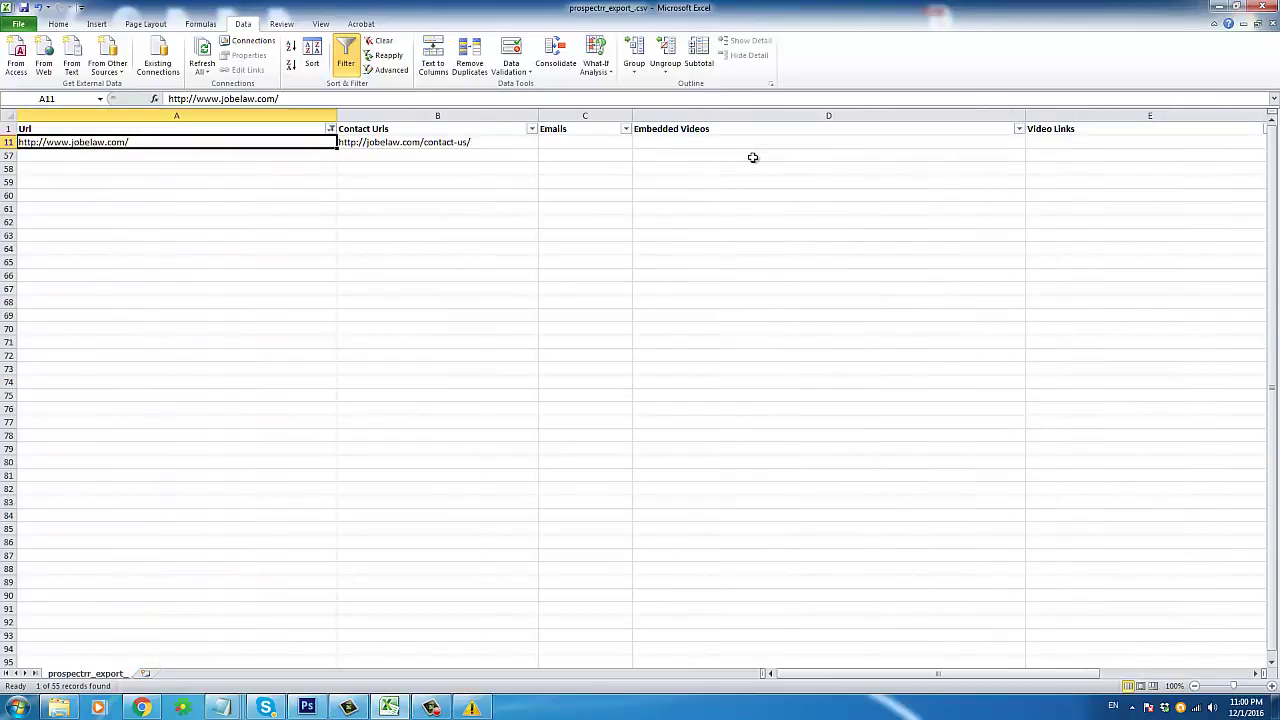
Step: Reselect every URL in the Url filter so all leads show
click(331, 129)
click(208, 251)
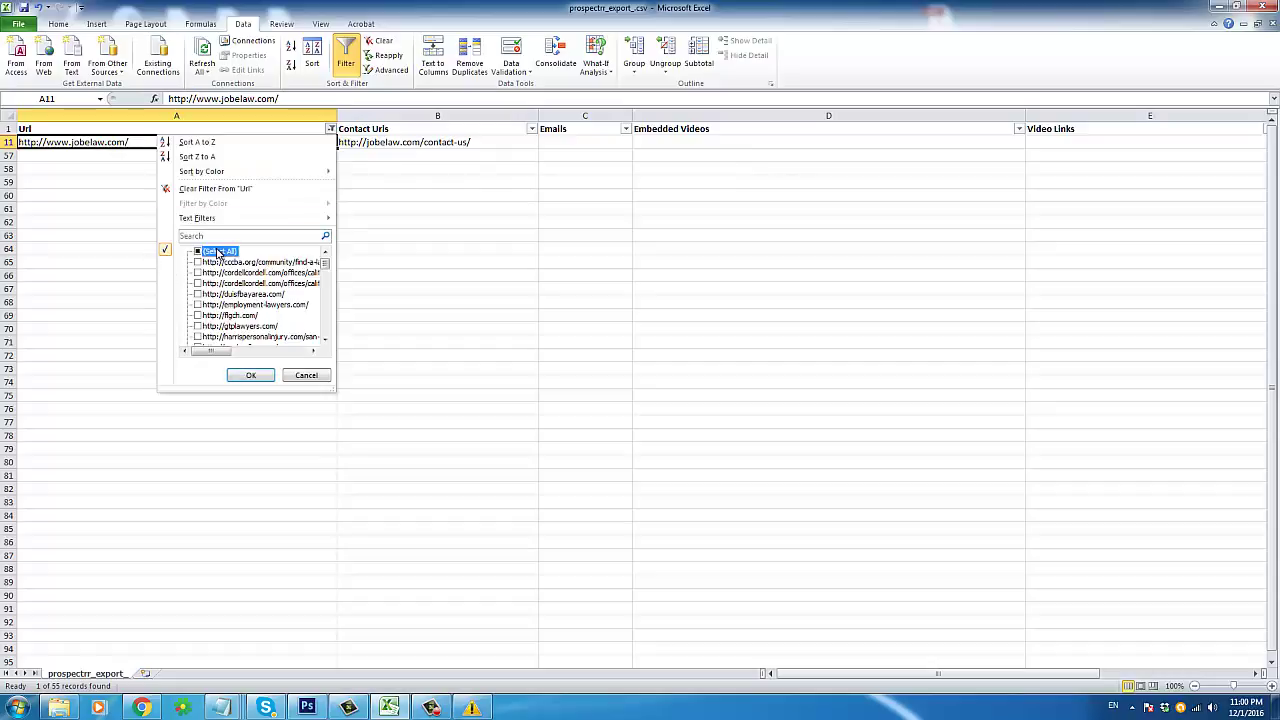
click(246, 374)
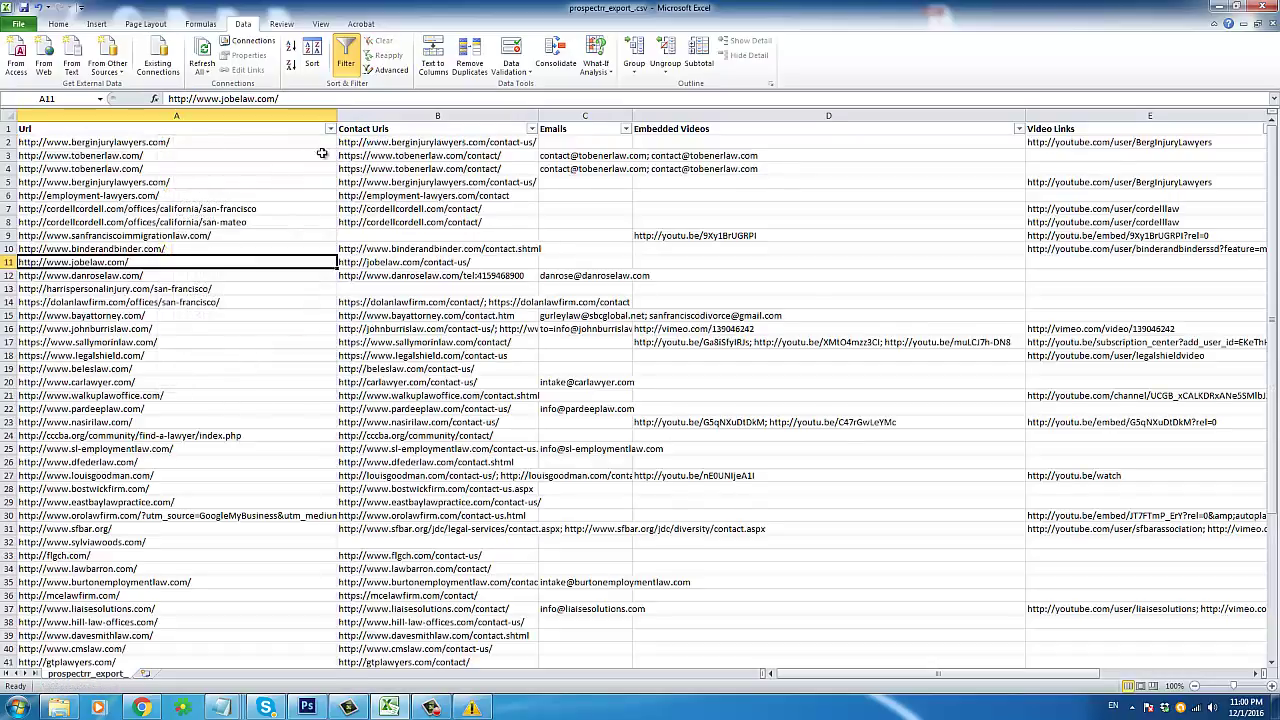
drag(266, 142, 366, 210)
Step: Close the lead export without saving changes
click(643, 301)
scroll(643, 301, down, 12)
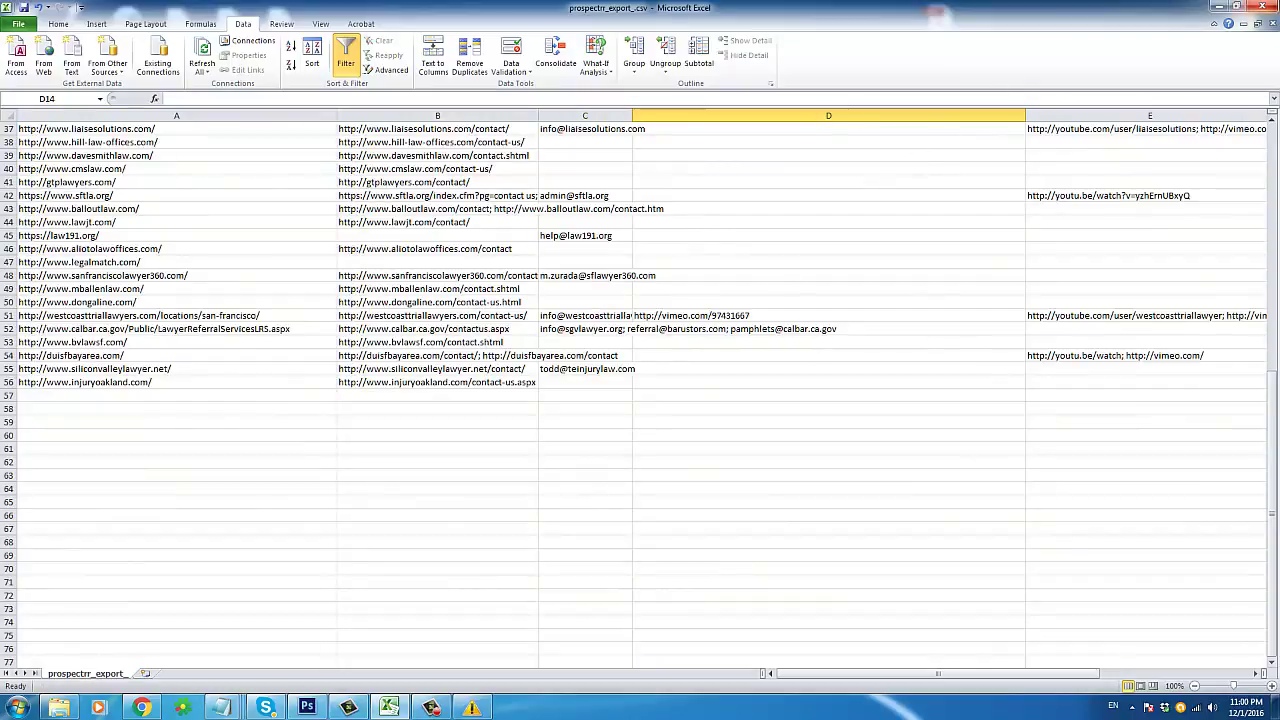
key(ctrl+w)
click(638, 372)
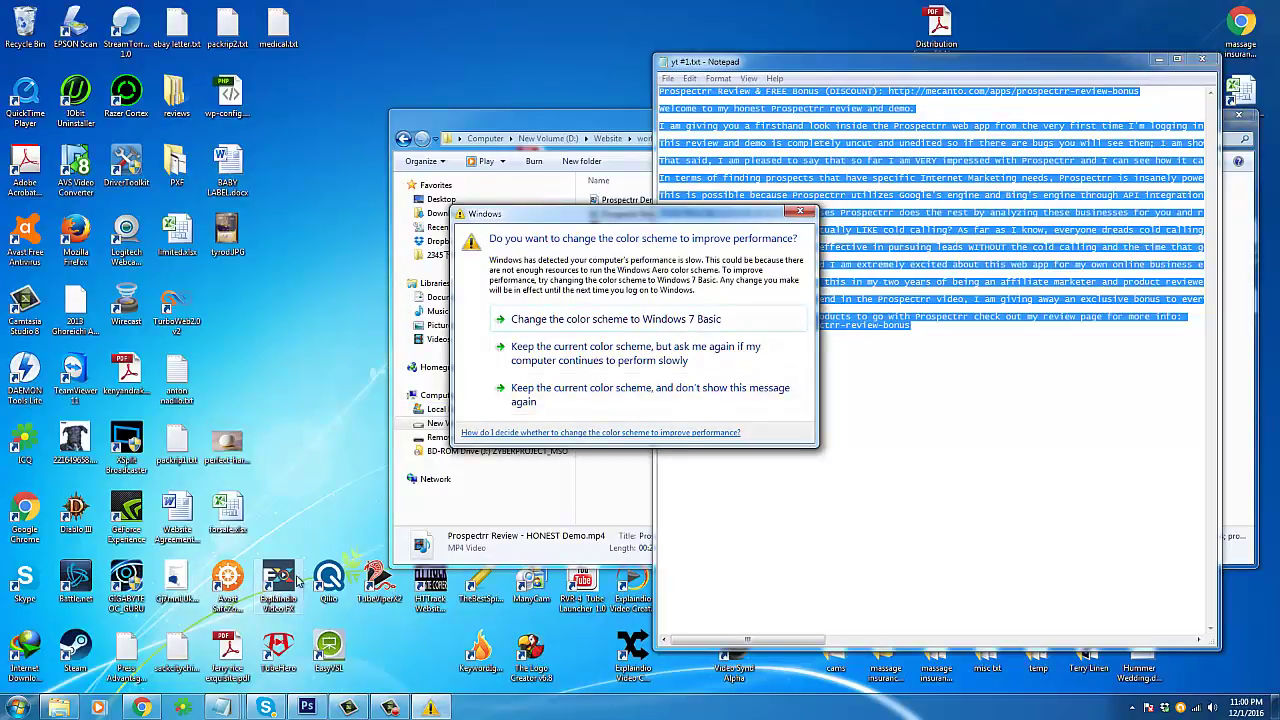
Step: Return to Prospectrr's 'lawyer' in San Francisco results and start a mail campaign
click(142, 707)
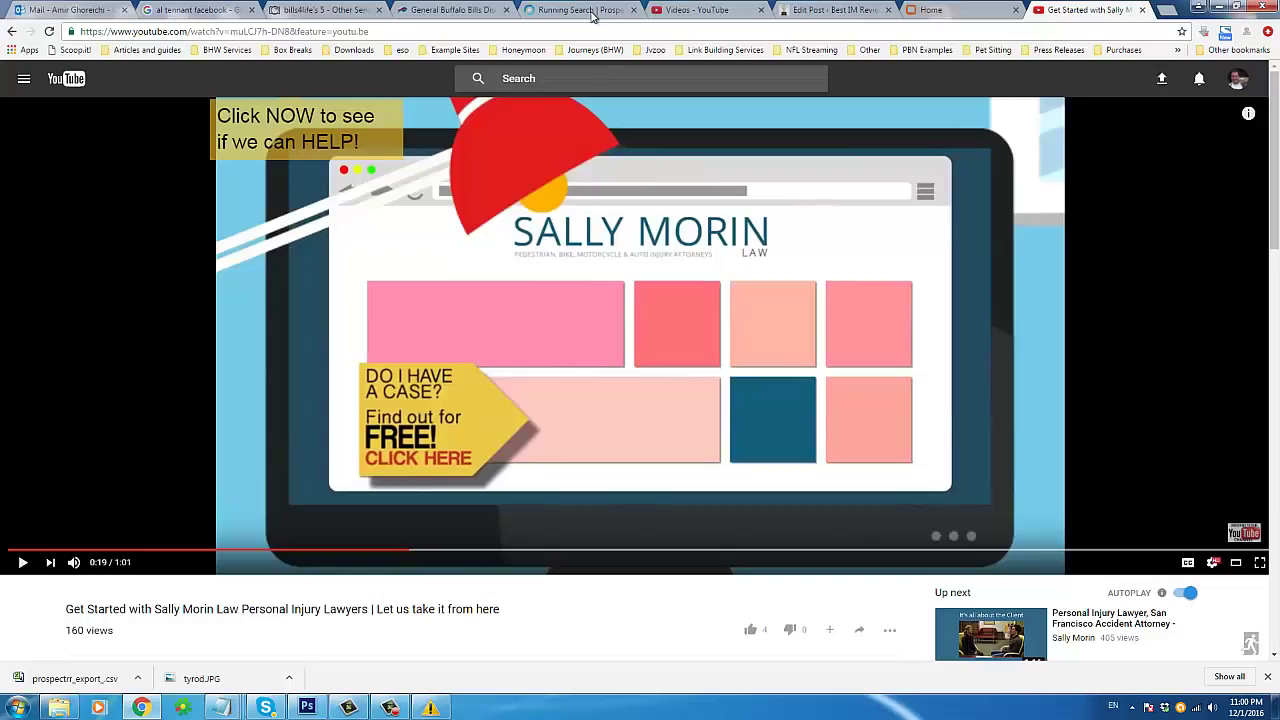
click(591, 12)
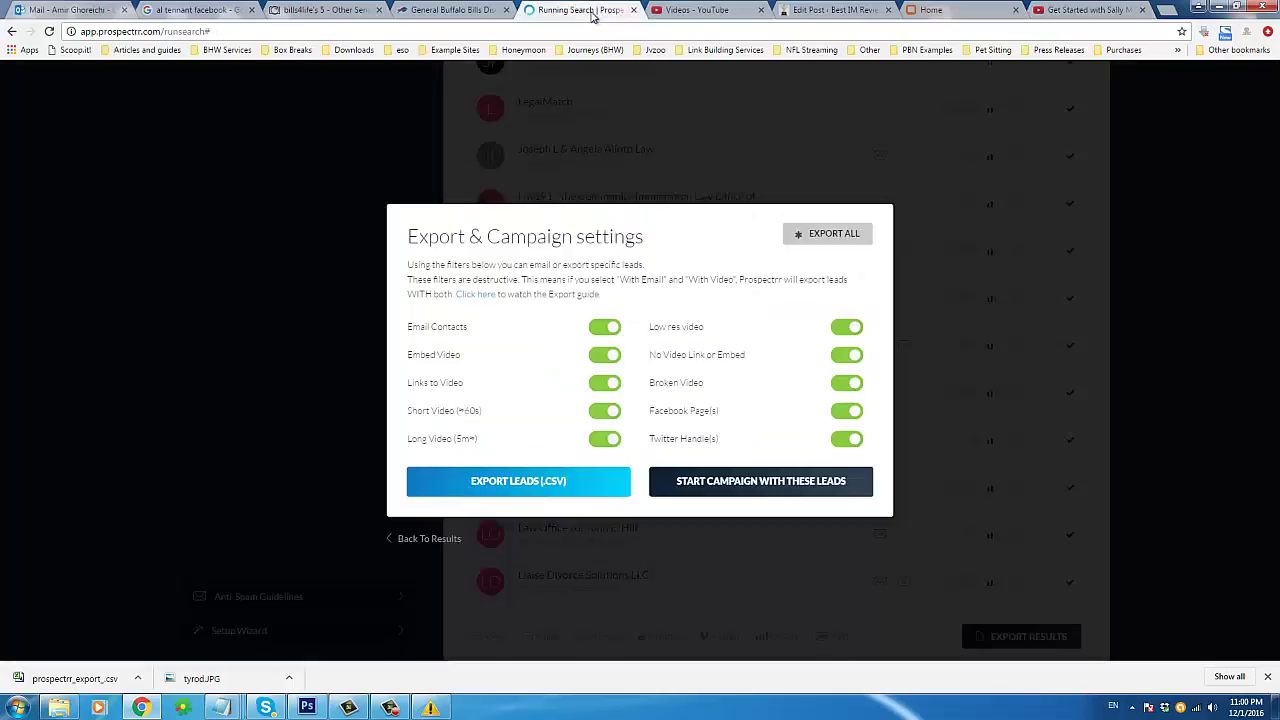
click(750, 485)
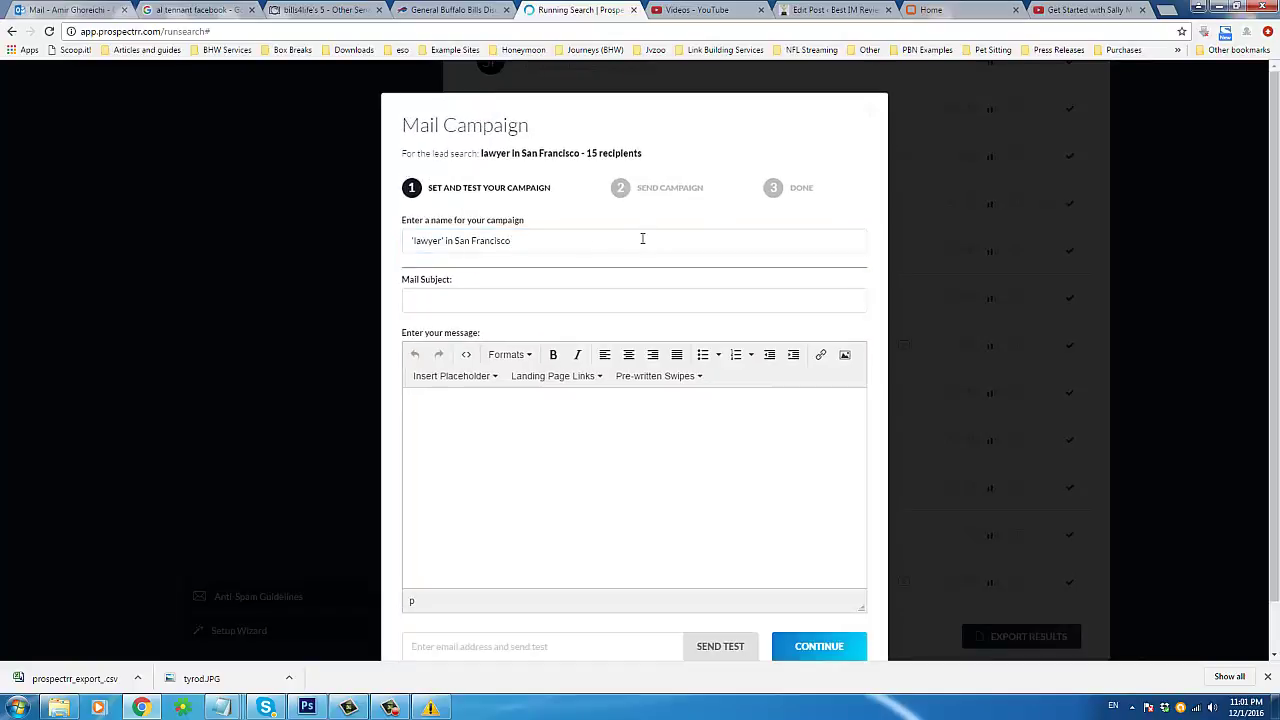
Step: Select the default campaign name and confirm the 15 recipients count
triple_click(536, 243)
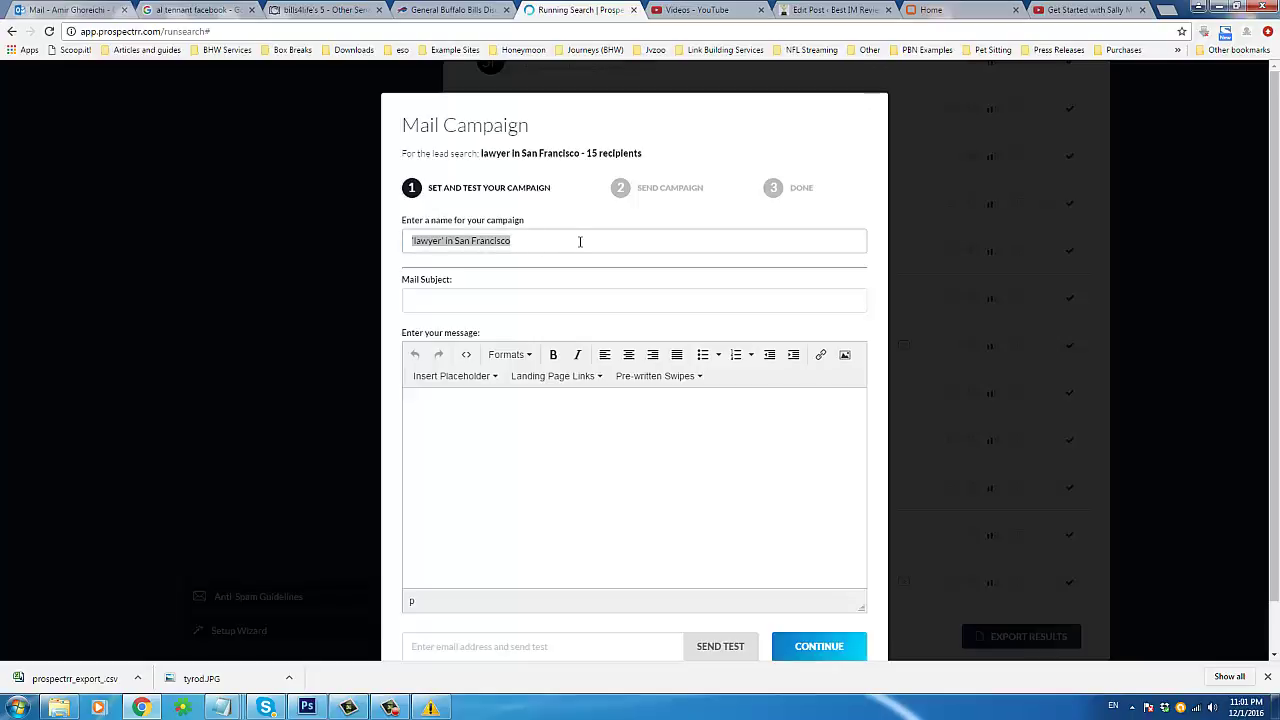
click(579, 241)
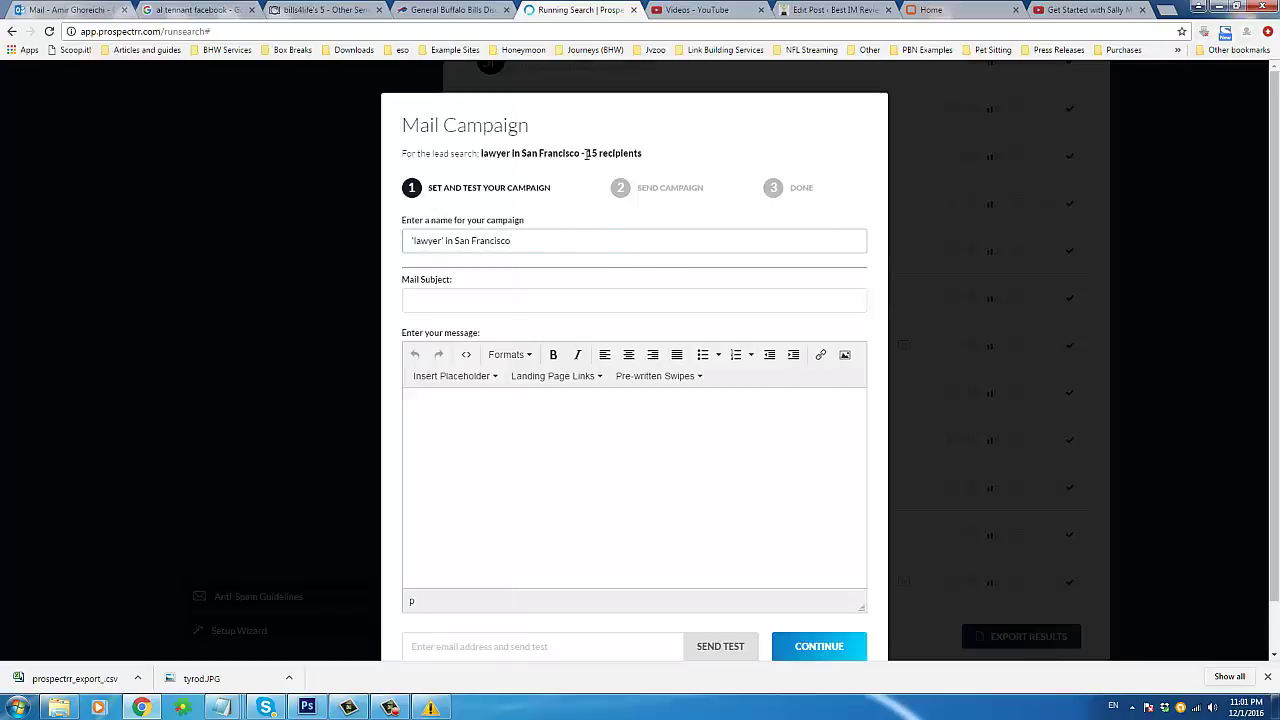
drag(585, 153, 661, 158)
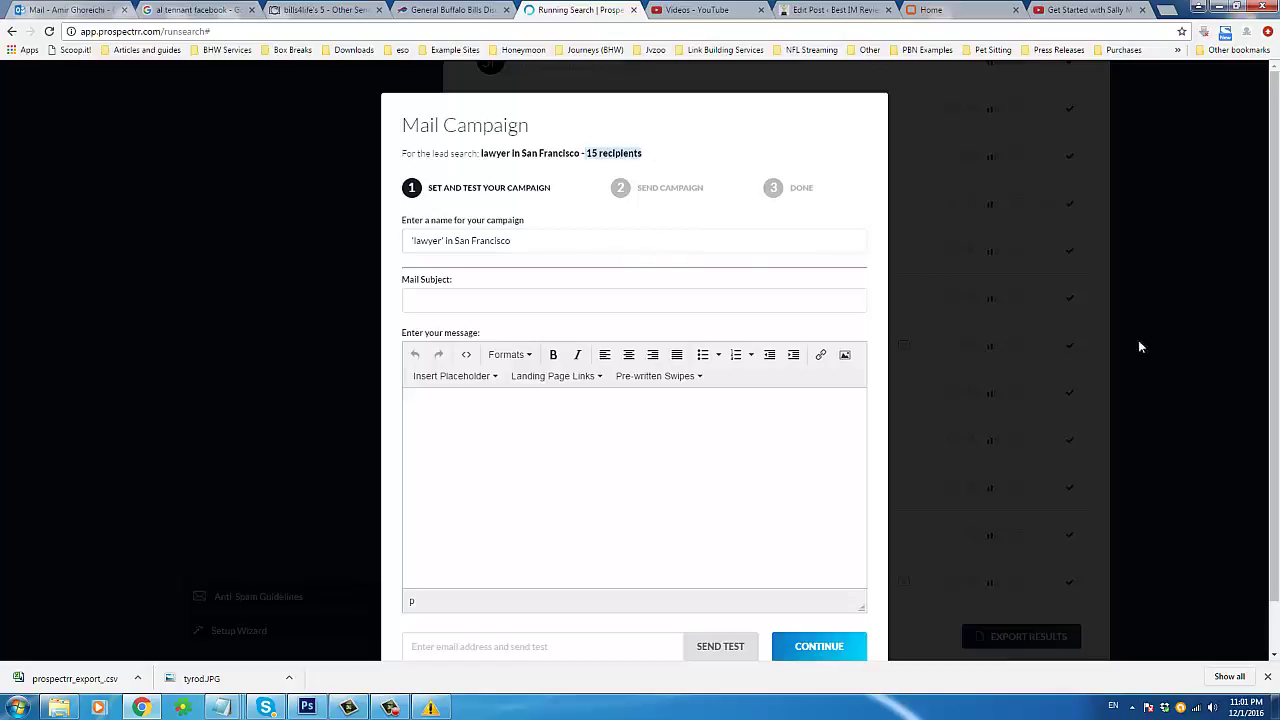
click(575, 239)
key(ctrl+a)
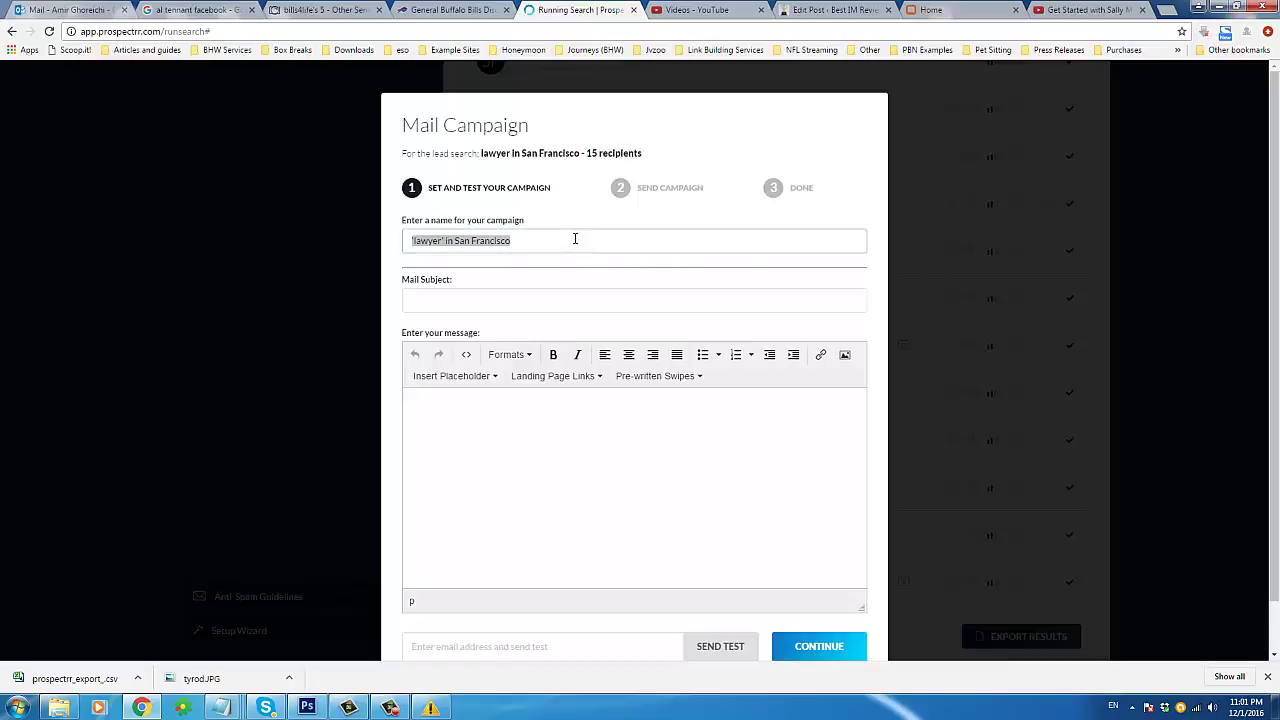
click(424, 224)
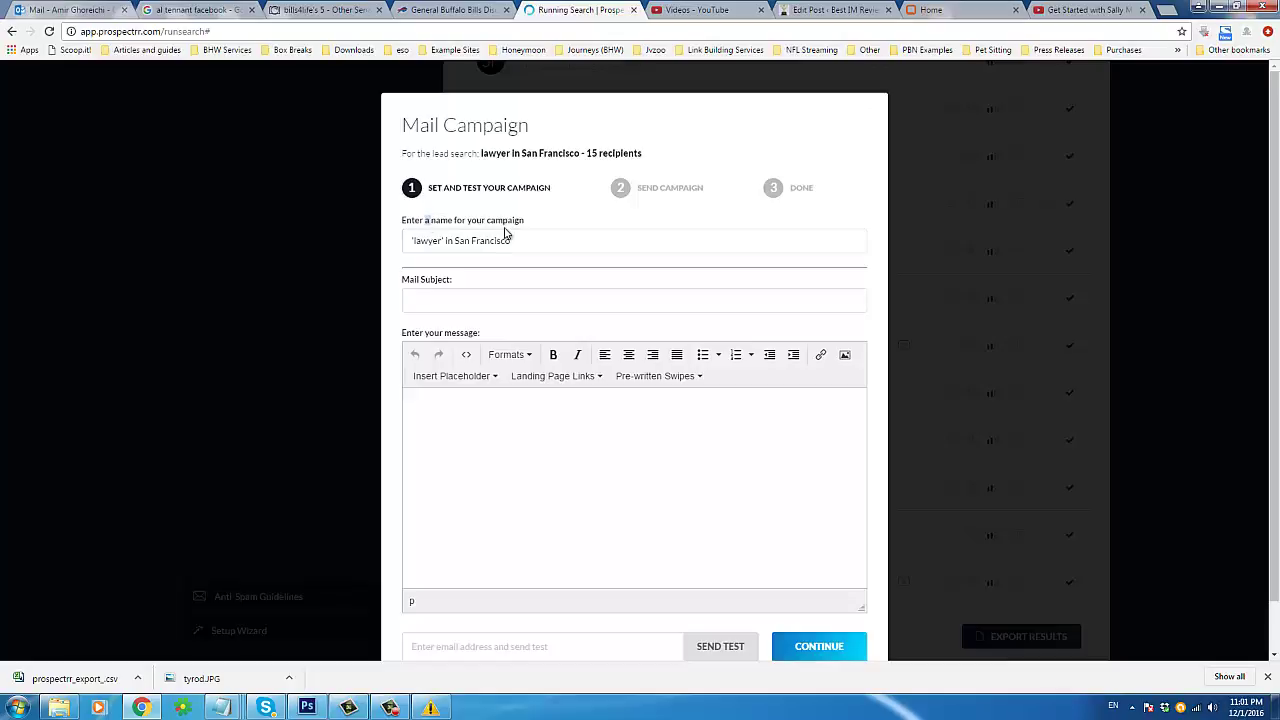
Step: Rename the campaign to 'Lawyer test 1'
triple_click(466, 243)
text(Lawyer test 1)
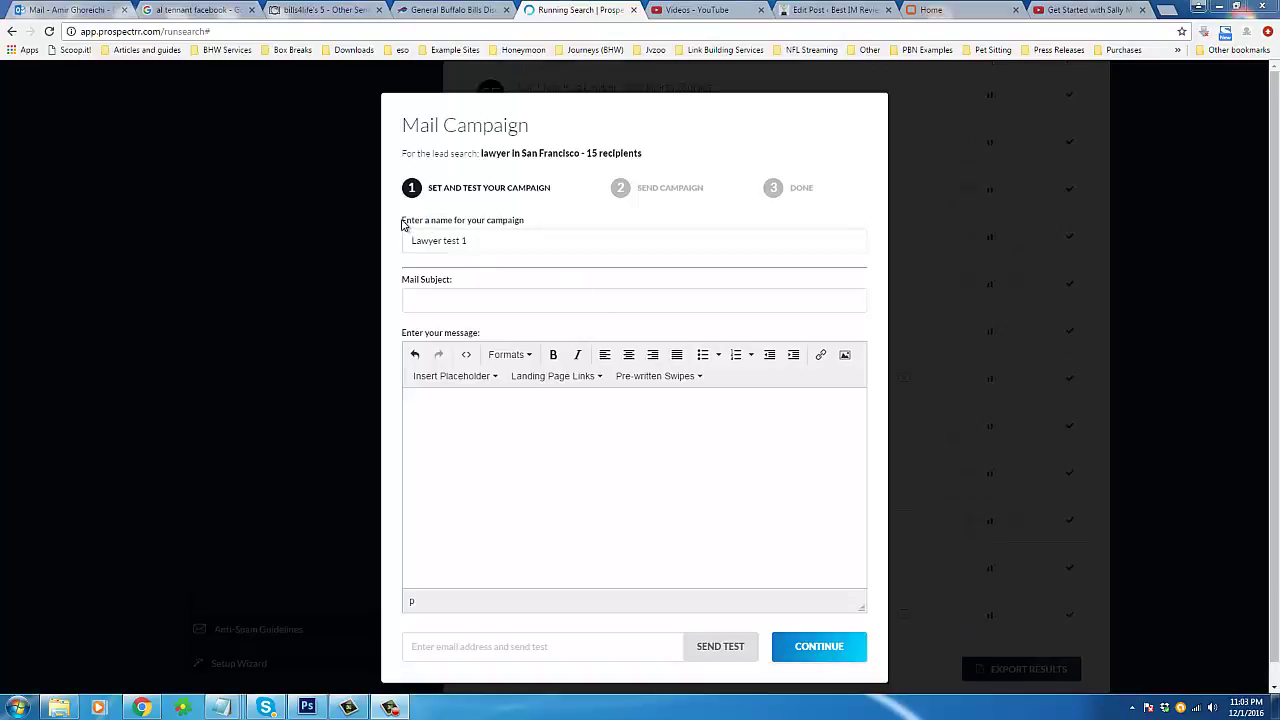
mouse_move(420, 223)
mouse_down()
mouse_move(535, 222)
mouse_move(402, 238)
mouse_up()
Step: Begin the mail subject 'Great website opportu…' after dismissing the colour-scheme prompt
click(434, 303)
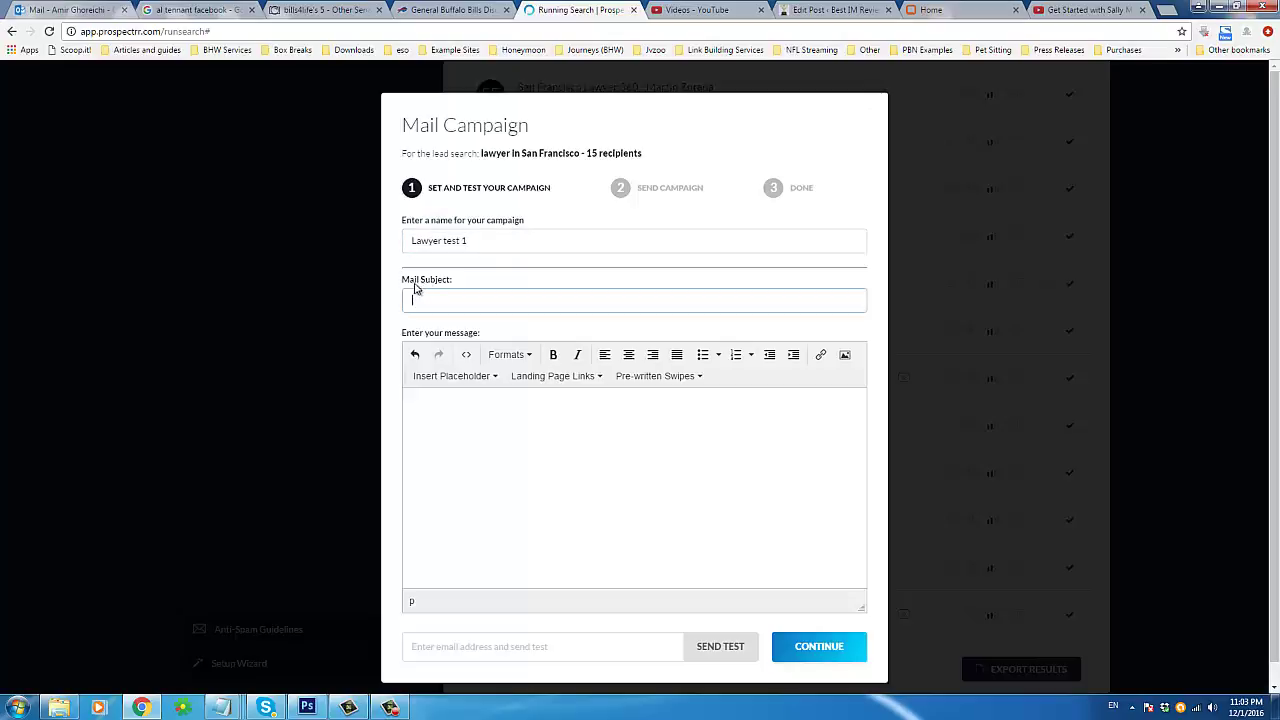
click(524, 407)
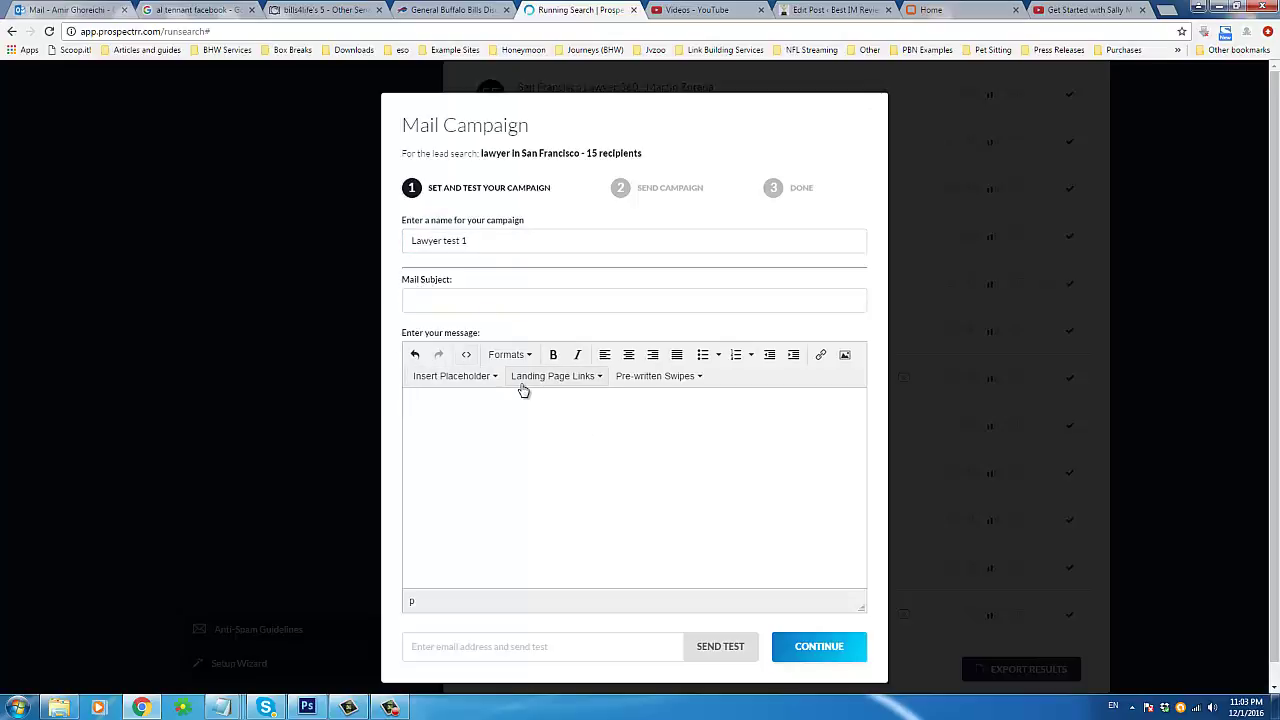
drag(408, 338, 490, 340)
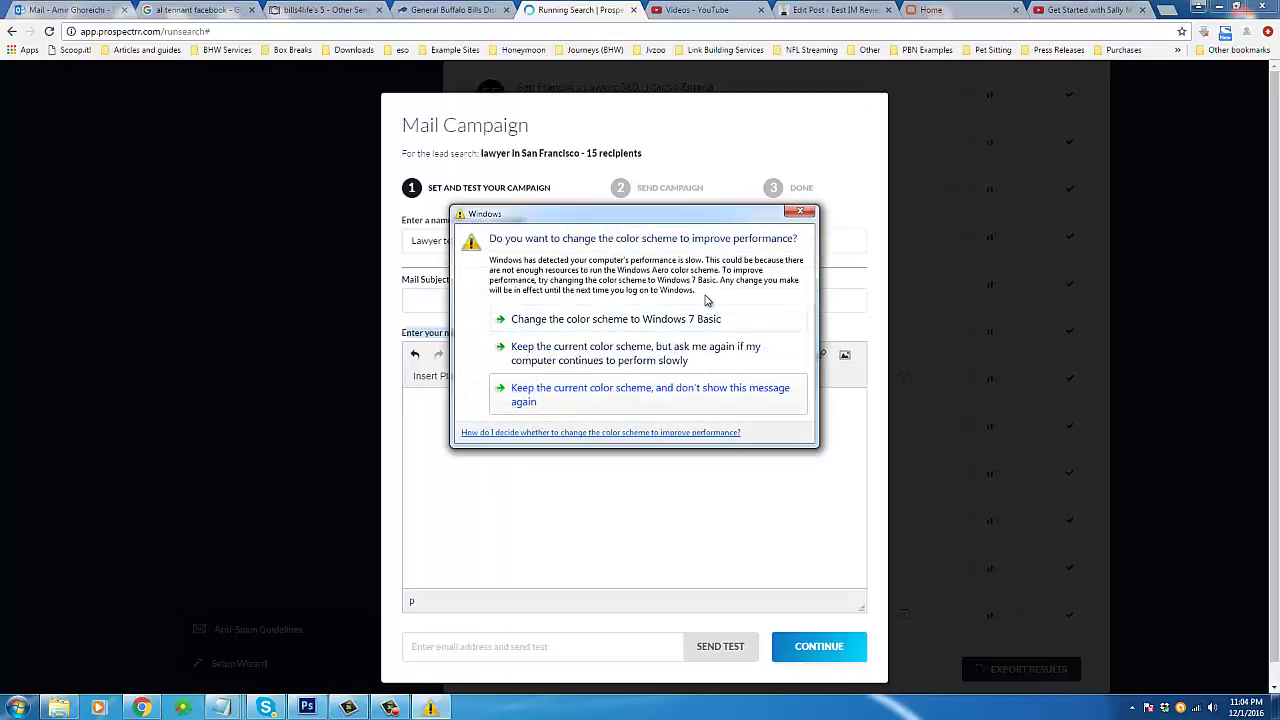
click(800, 211)
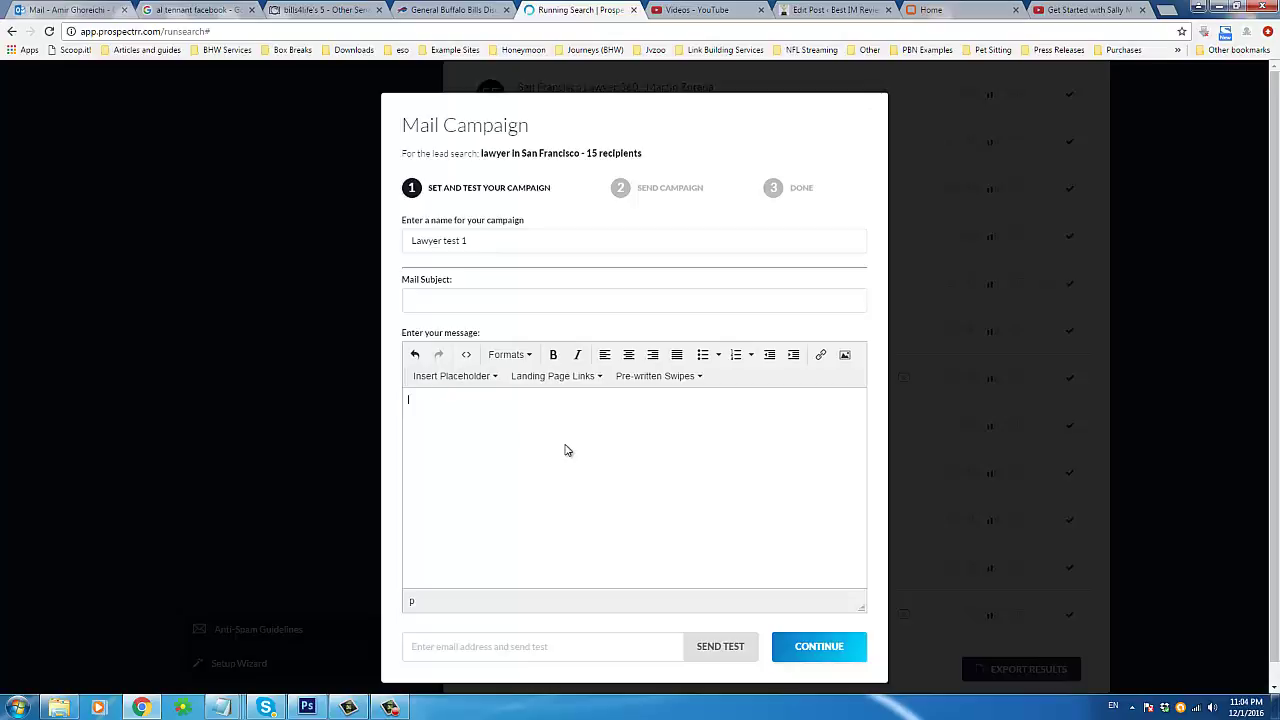
click(504, 296)
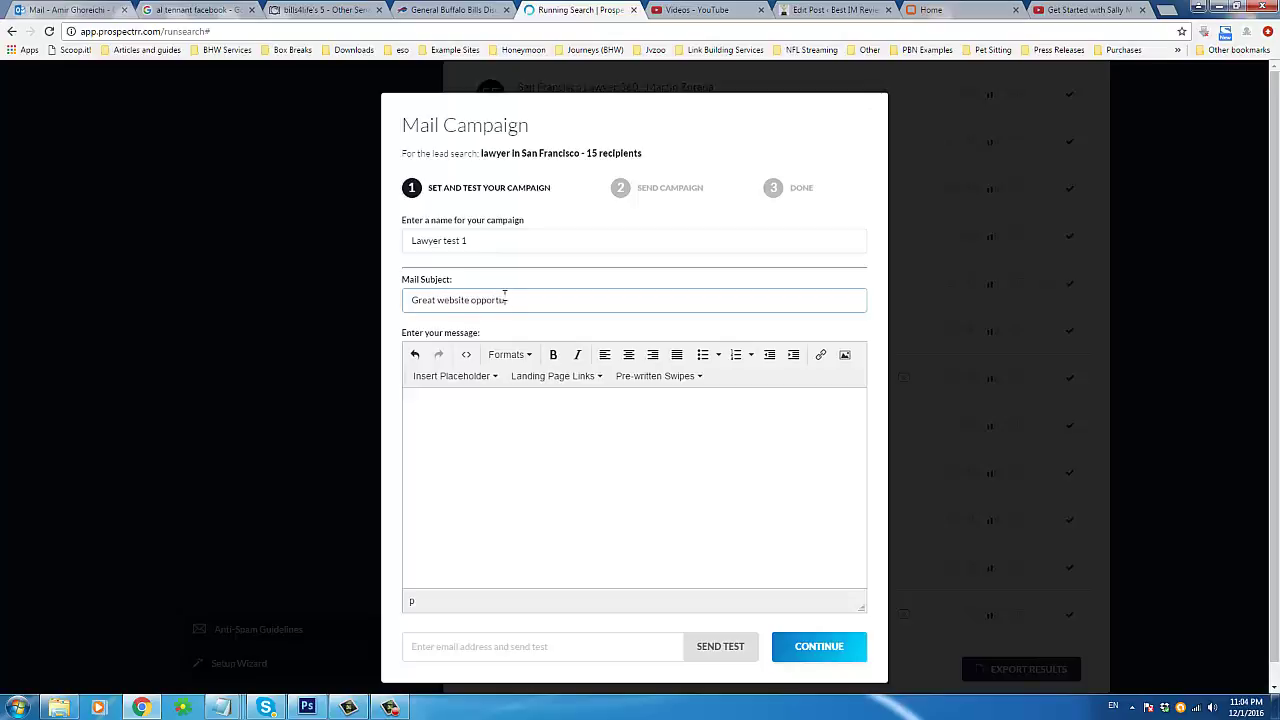
Step: Fill the message body with repeated 'Testing' lines
click(517, 440)
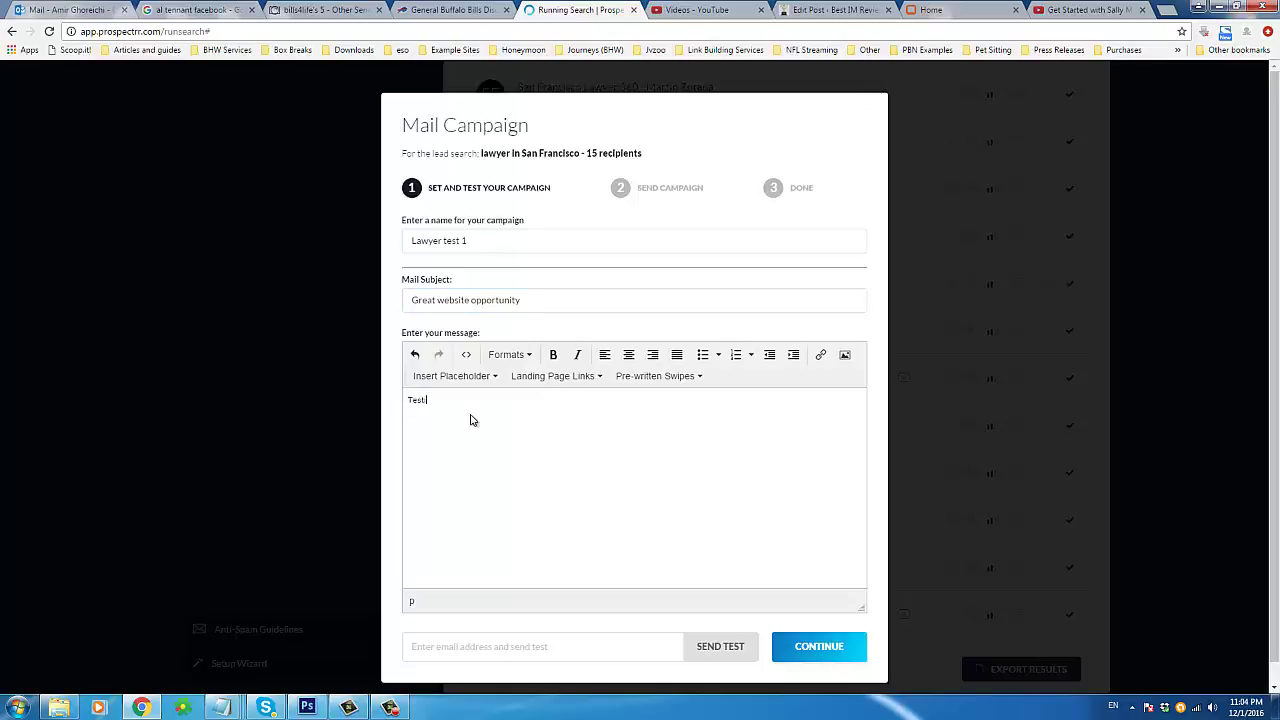
text(Testing)
key(ctrl+a)
key(ctrl+c)
click(471, 414)
key(Return)
key(ctrl+v)
key(ctrl+v)
key(ctrl+v)
click(582, 648)
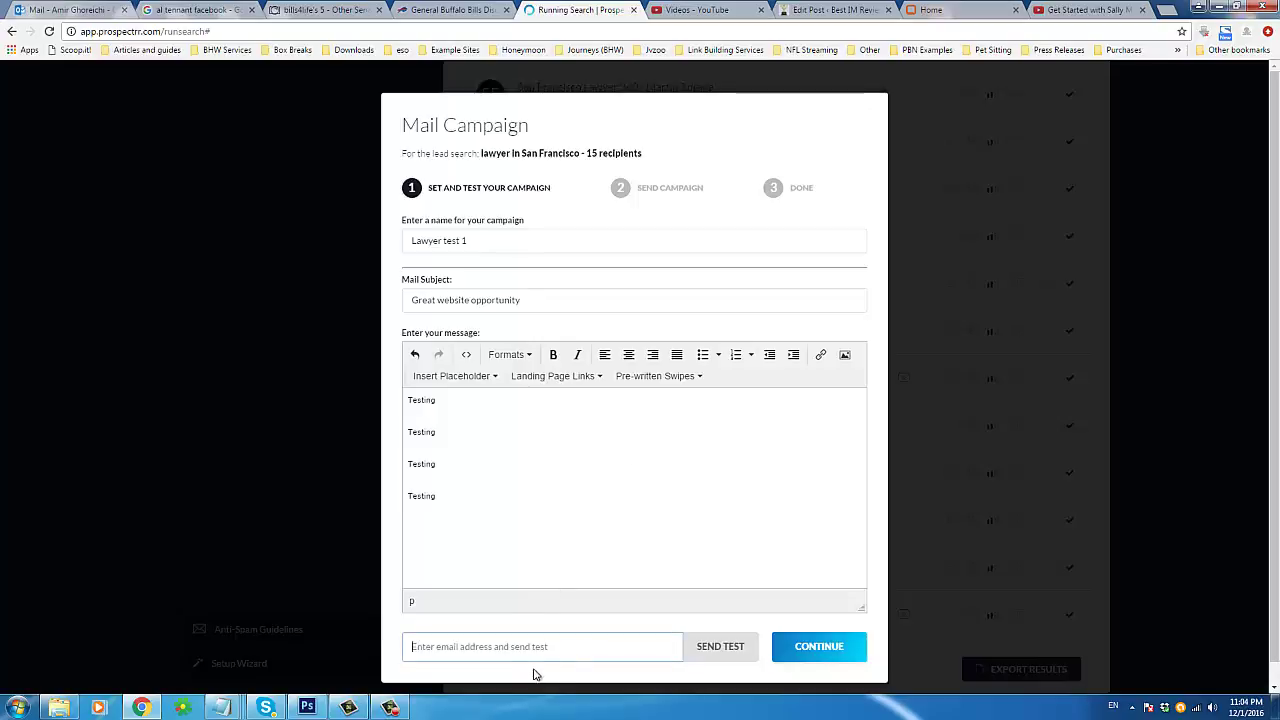
click(575, 500)
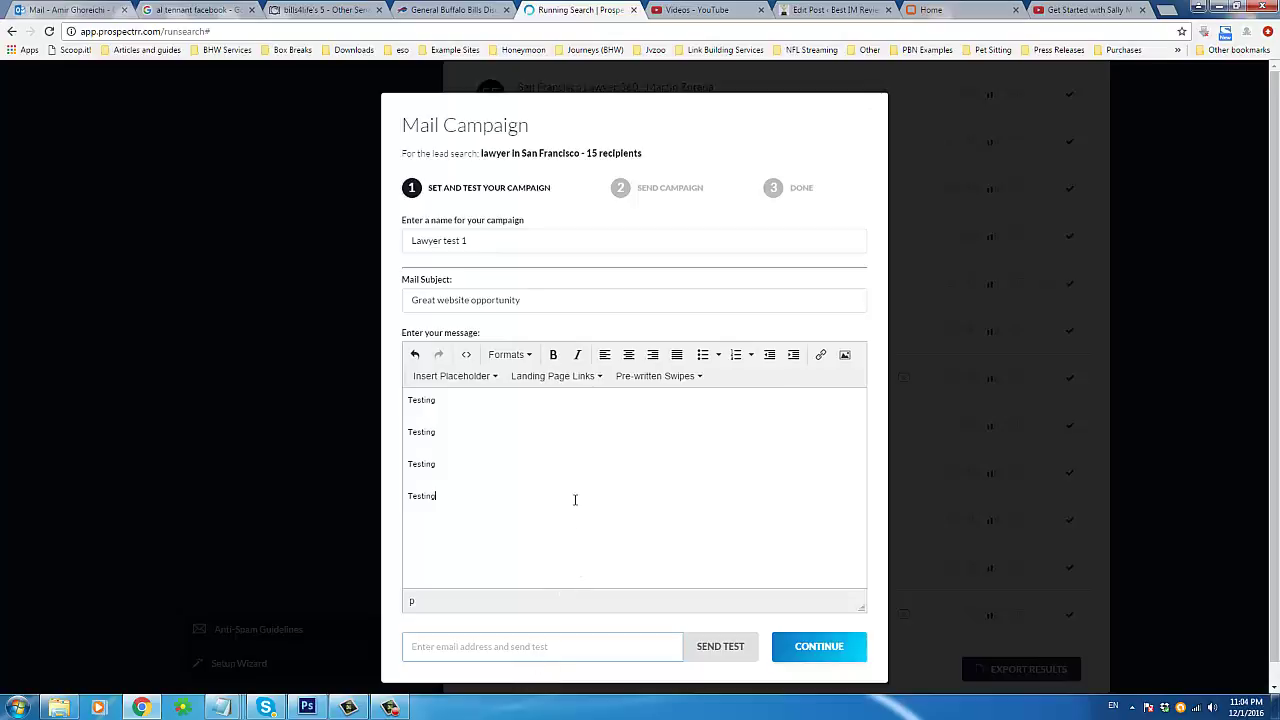
Step: Select and check the four 'Testing' lines in the message
double_click(451, 398)
drag(451, 398, 491, 512)
click(495, 518)
drag(497, 528, 406, 392)
click(409, 414)
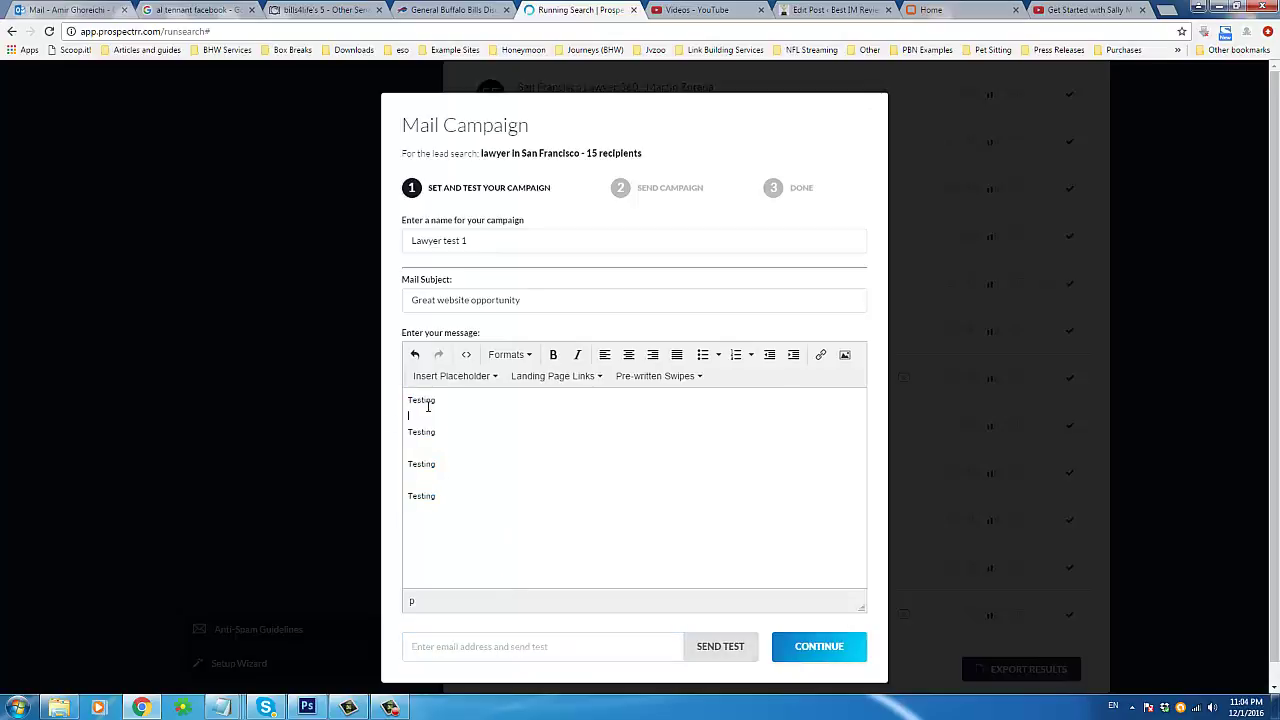
double_click(522, 528)
click(528, 526)
click(544, 640)
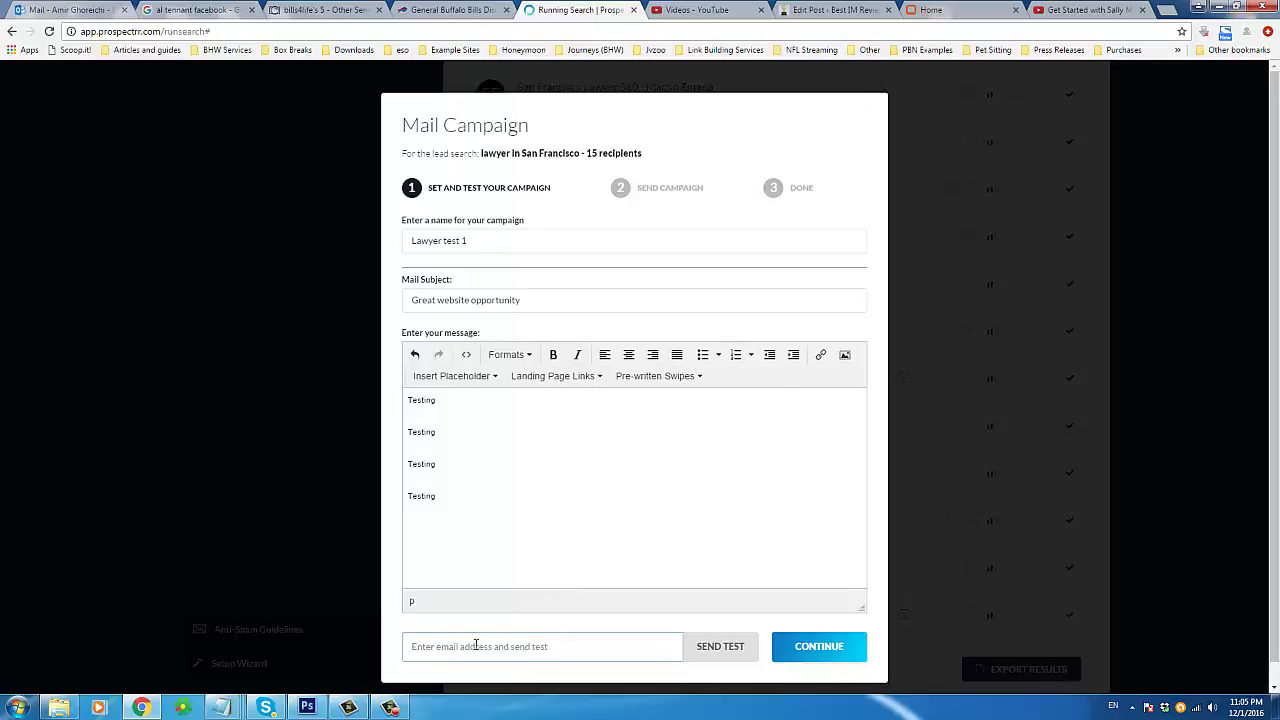
click(430, 496)
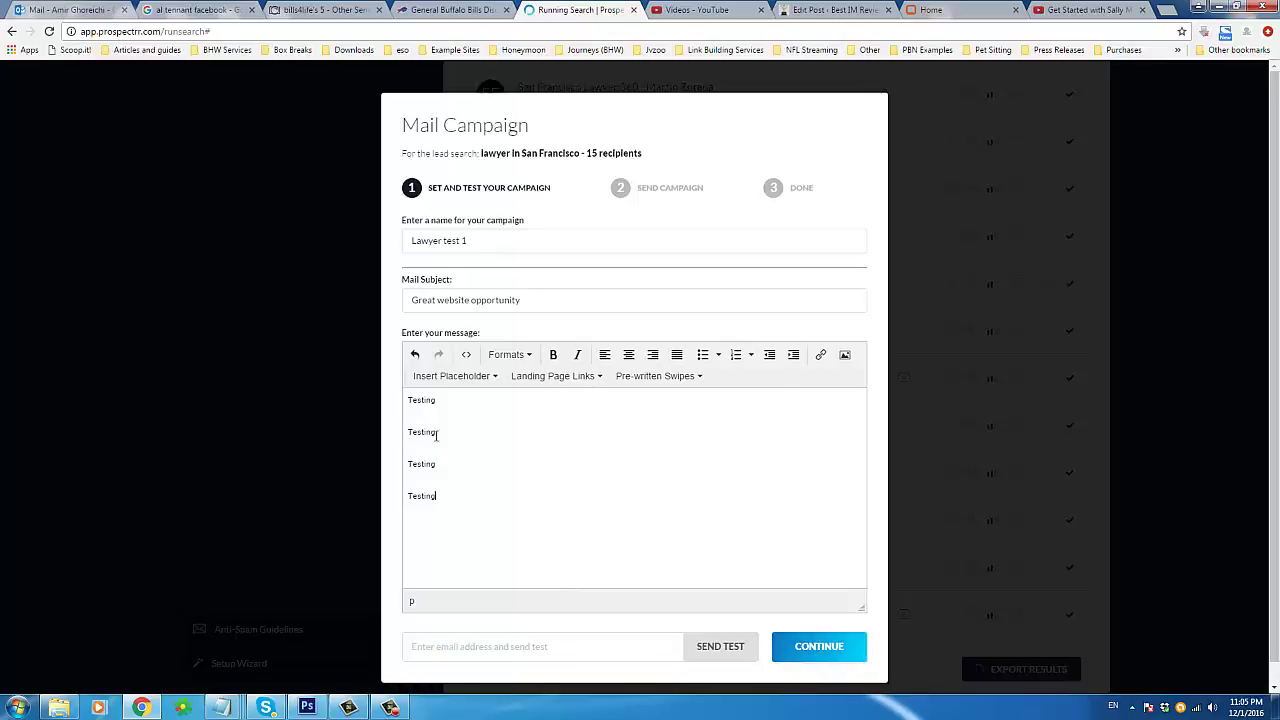
shift+click(436, 433)
Step: Try to continue, hit the 200-character minimum warning, then switch to the review post's editor
click(840, 646)
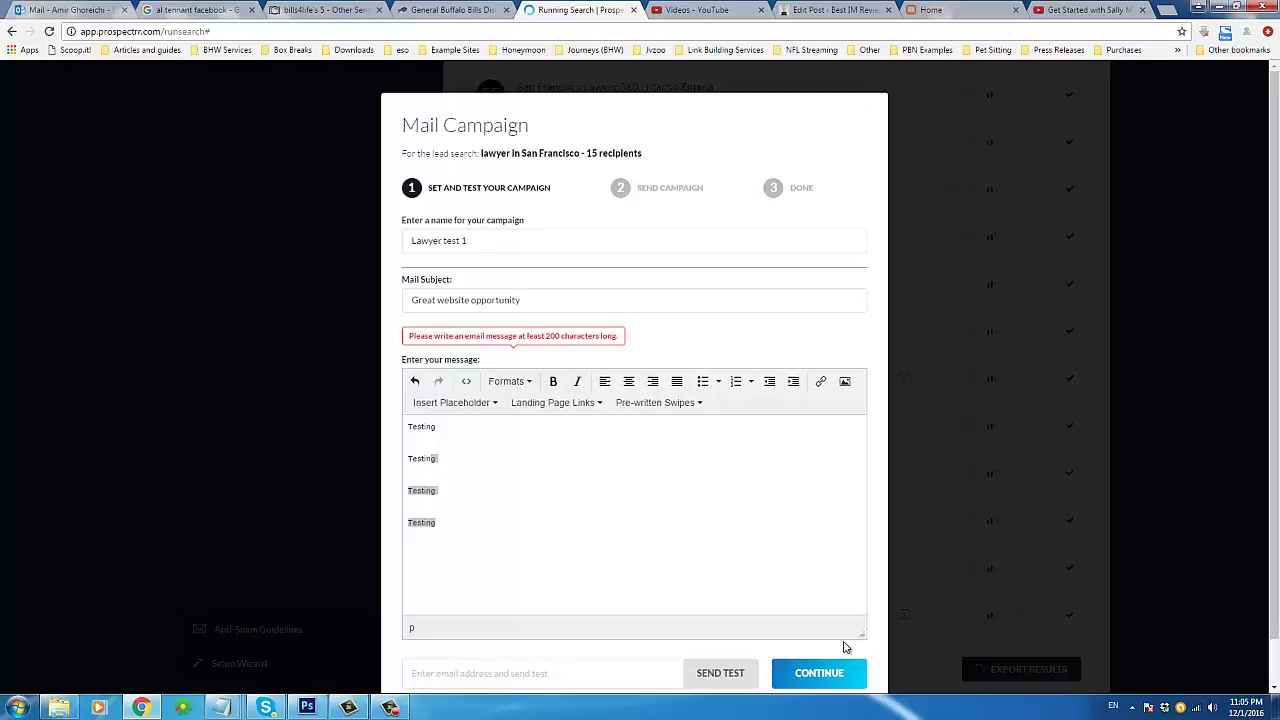
triple_click(521, 336)
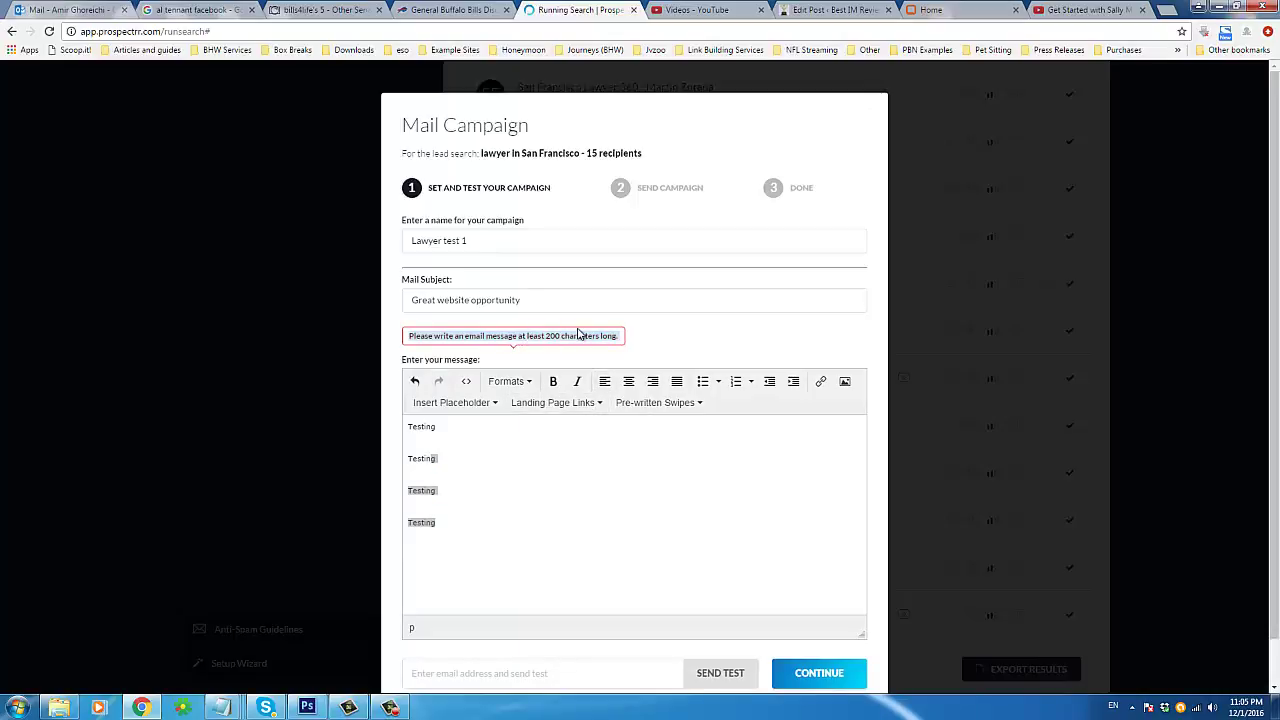
click(586, 336)
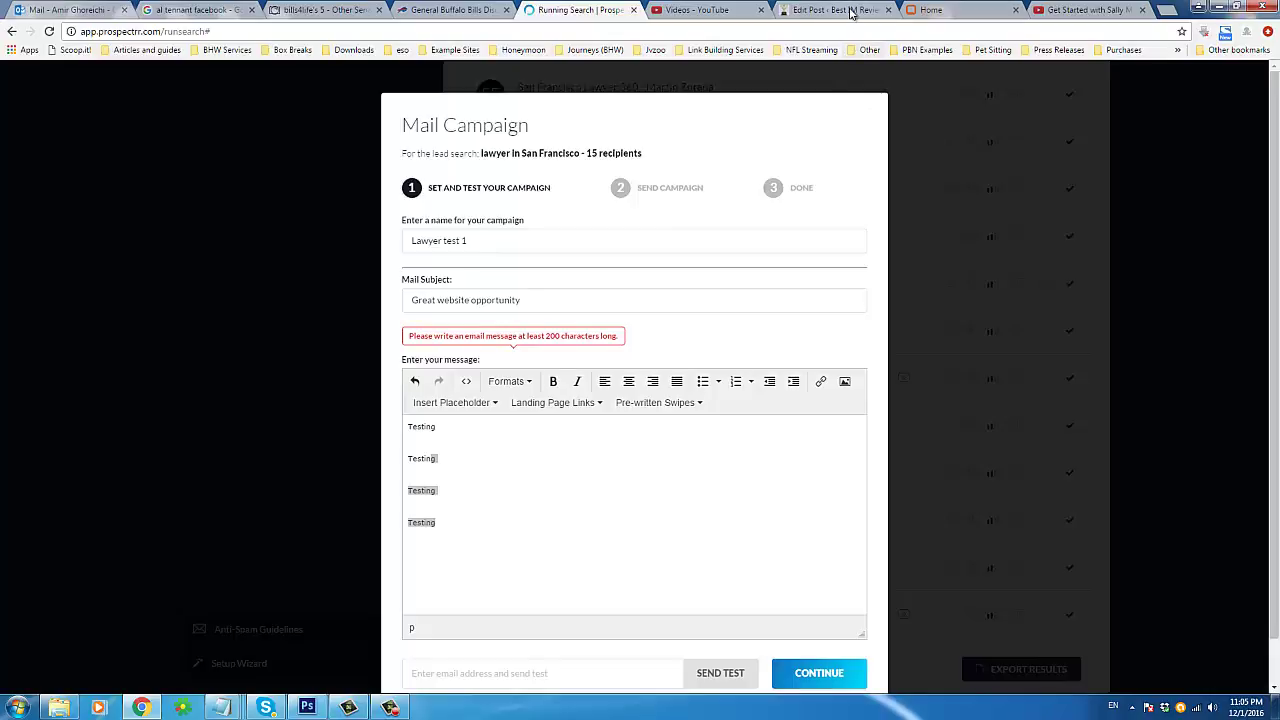
click(851, 12)
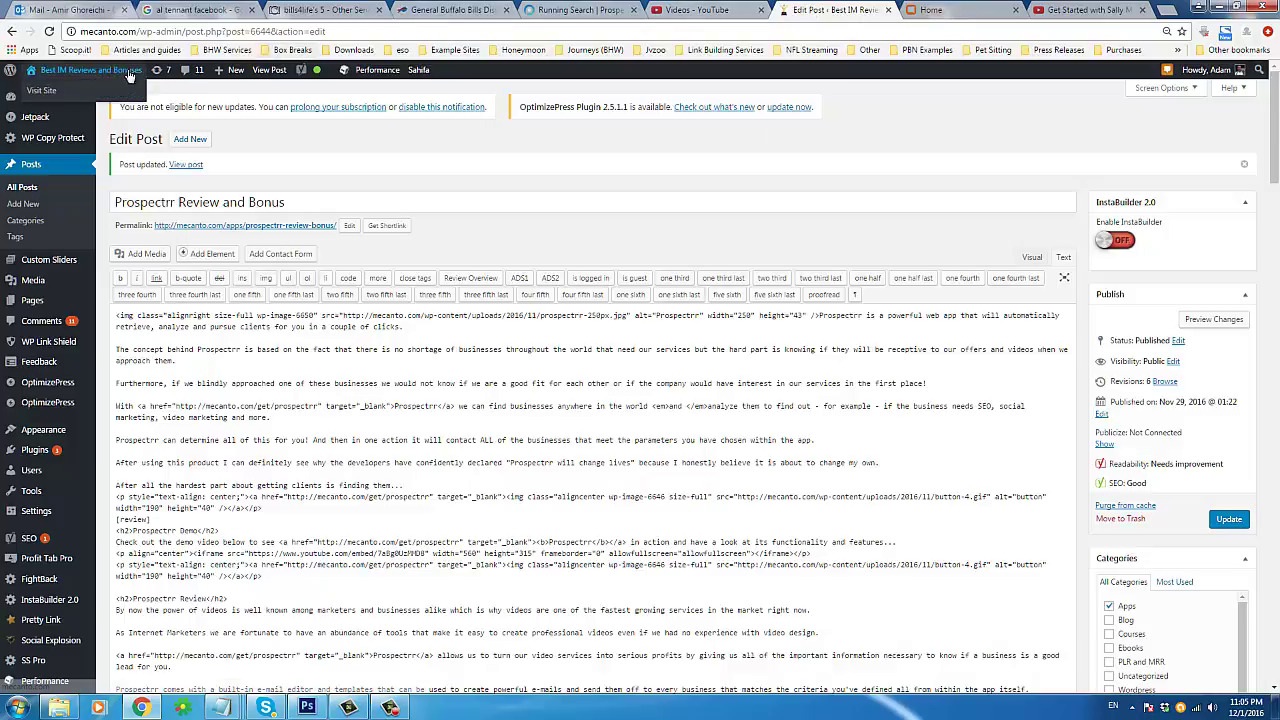
Step: Open the live Mecanto Reviews site in a new tab via the admin bar's Visit Site
right_click(113, 97)
click(160, 101)
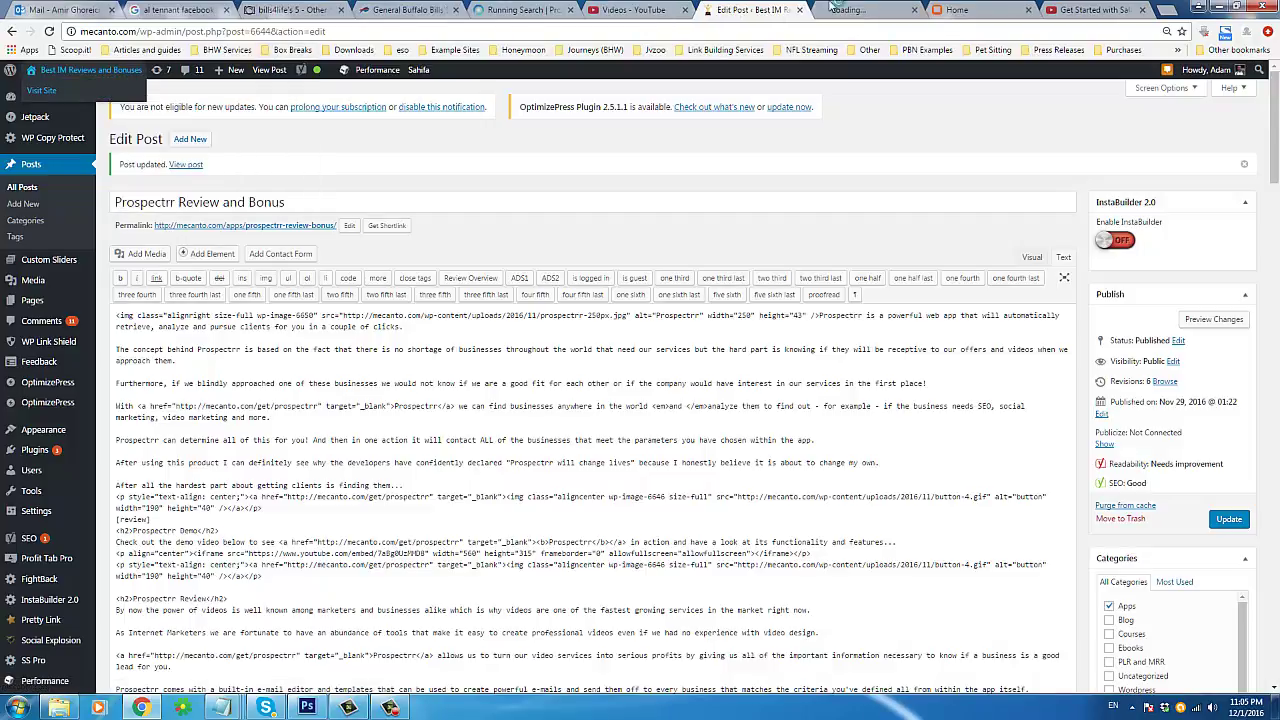
drag(865, 9, 595, 11)
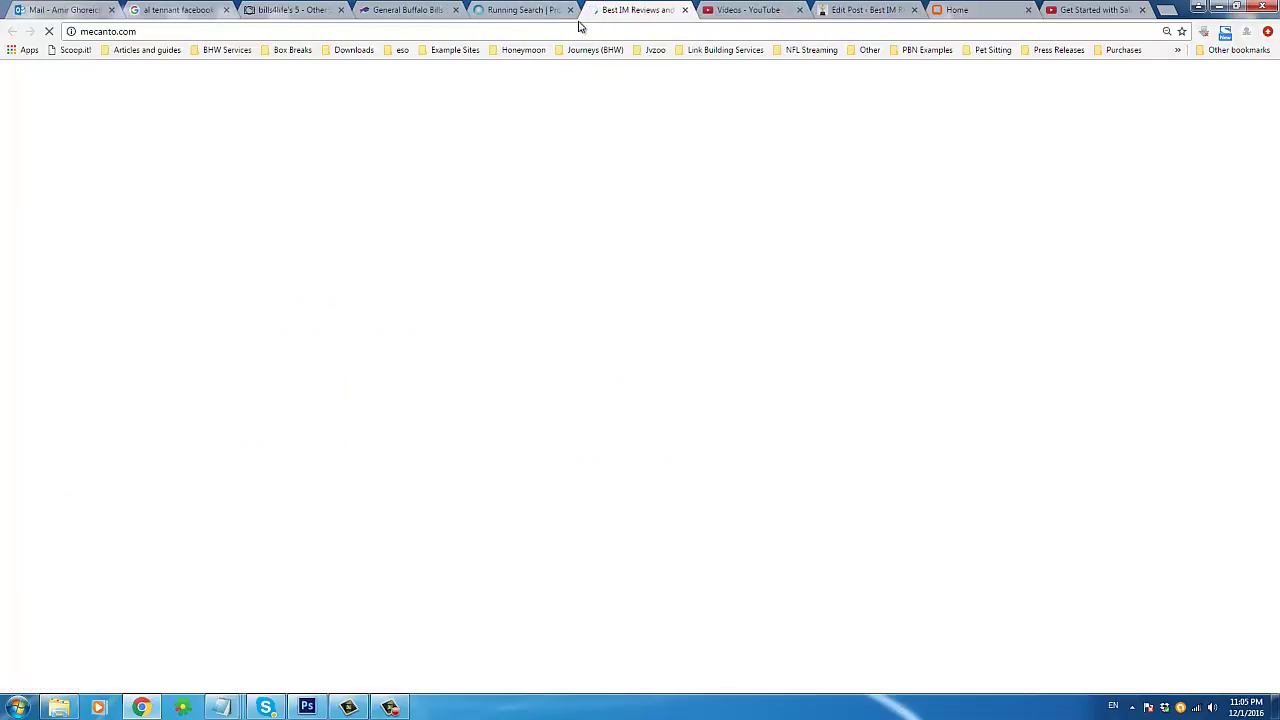
click(547, 11)
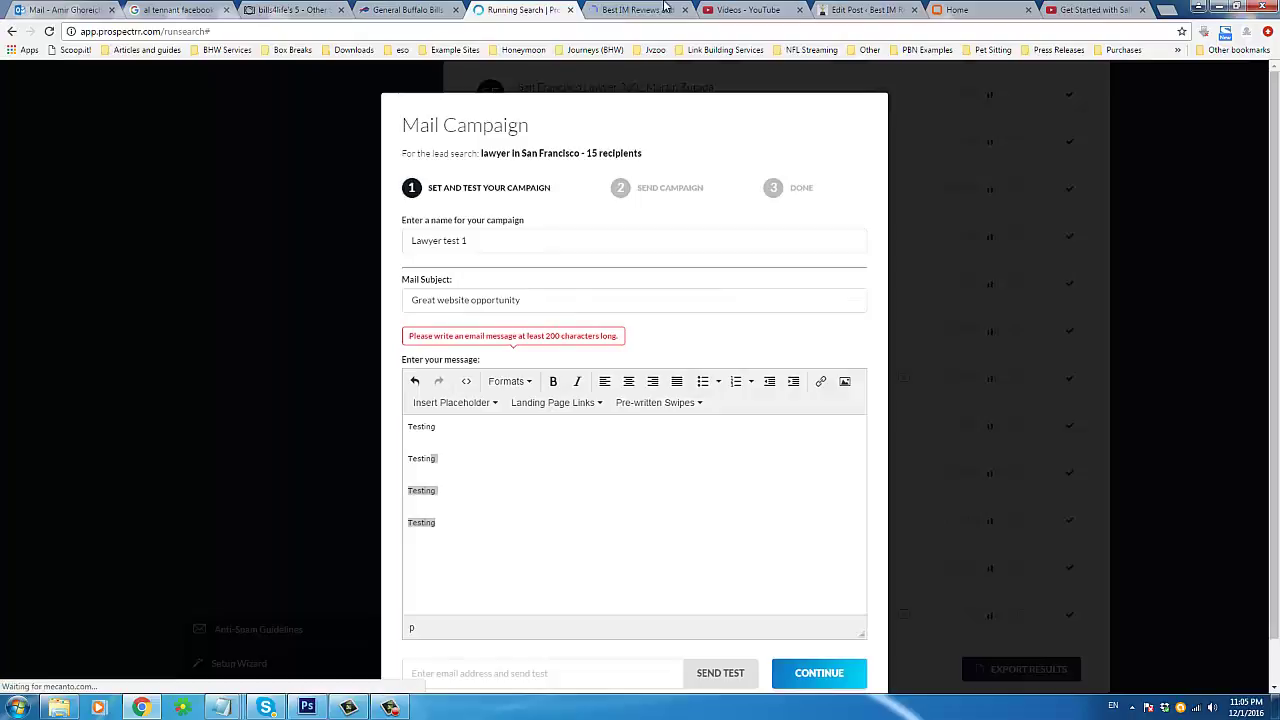
click(665, 9)
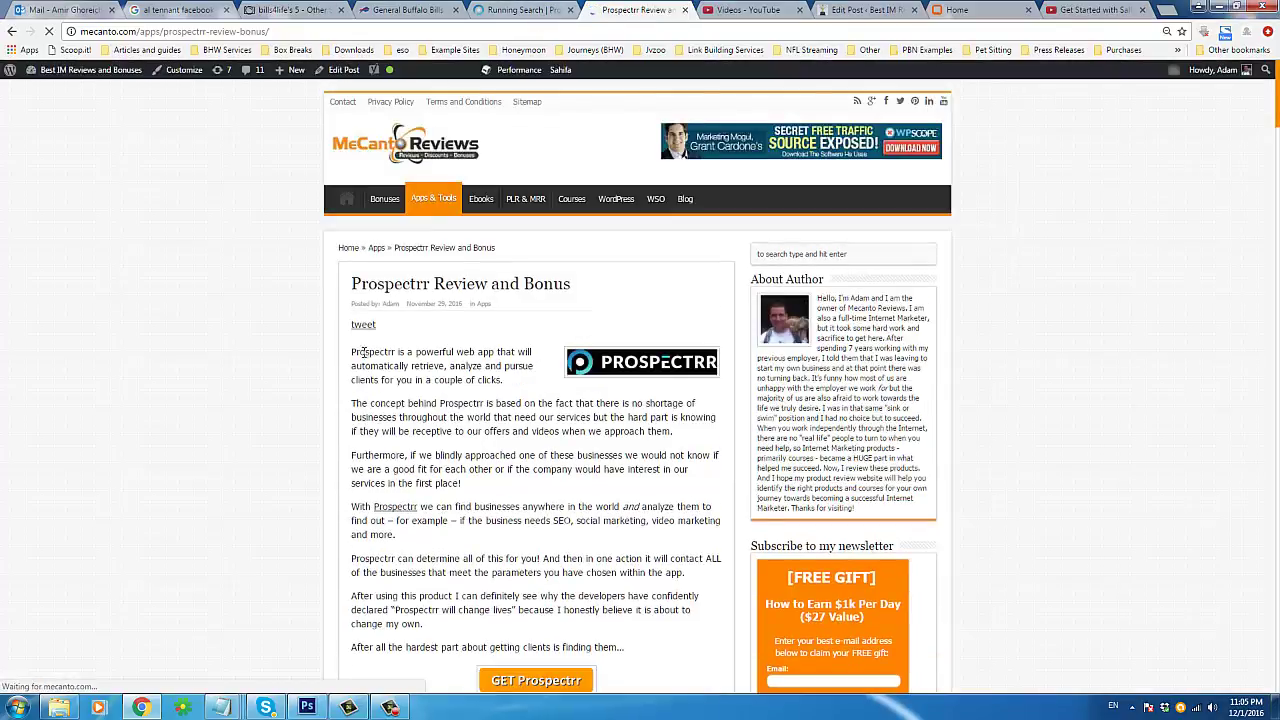
Step: Copy the review post's first six paragraphs and return to the mail campaign tab
drag(351, 352, 527, 613)
triple_click(527, 613)
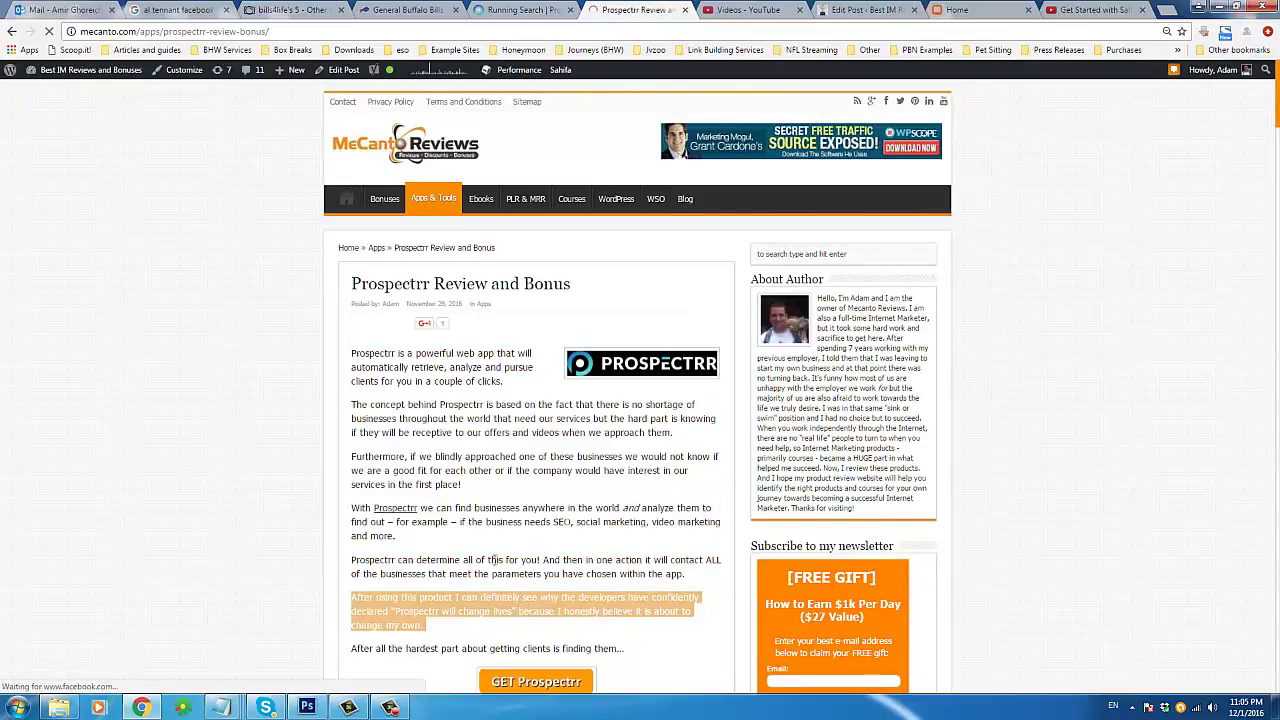
triple_click(387, 366)
drag(387, 366, 479, 606)
right_click(481, 608)
click(518, 616)
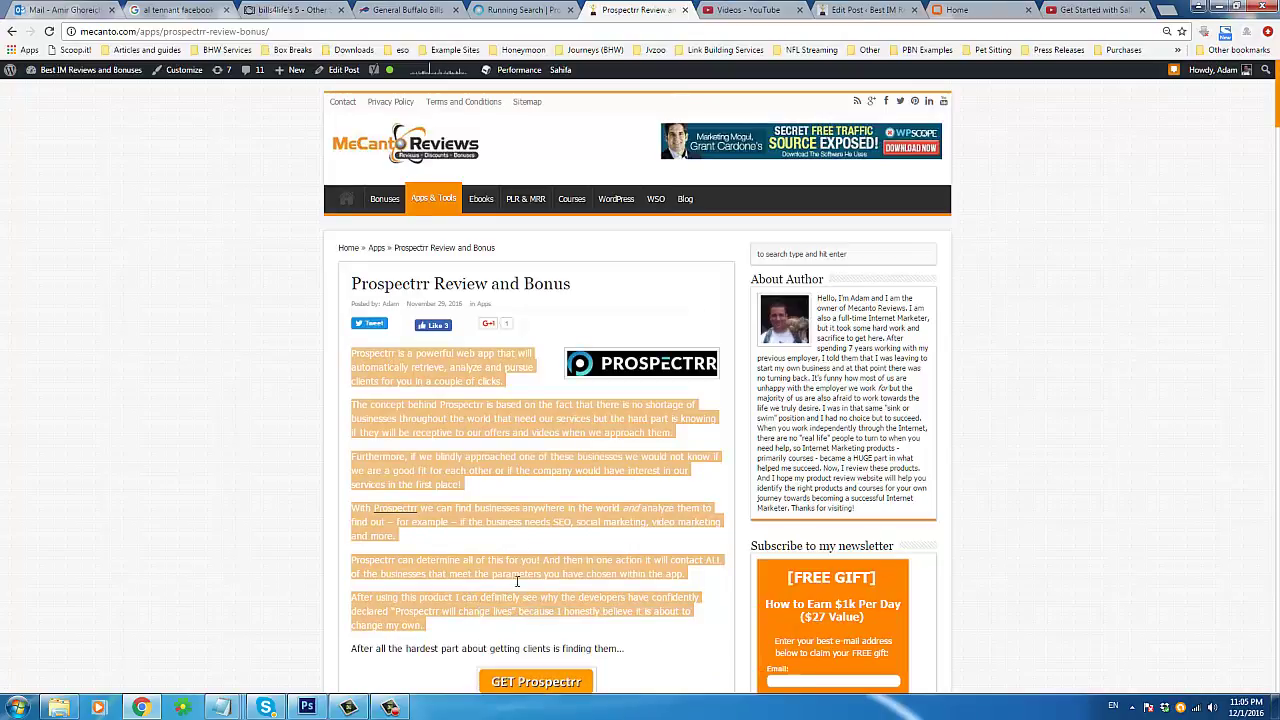
click(537, 8)
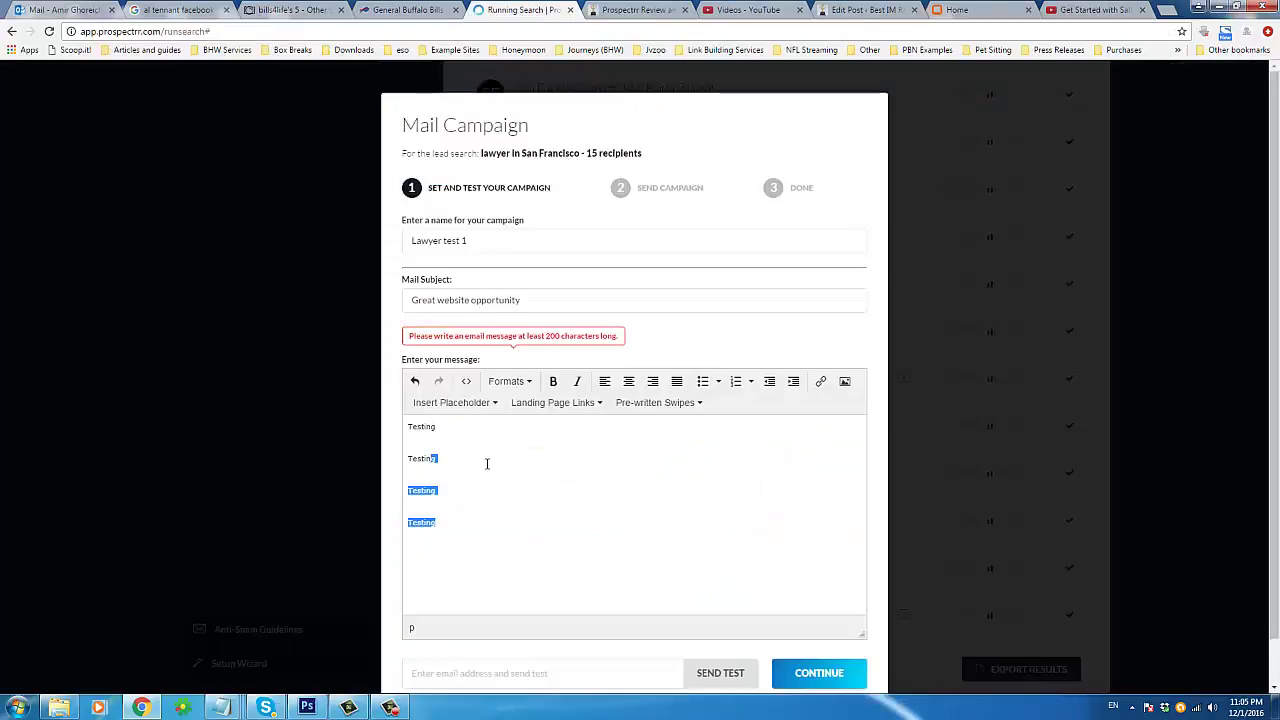
Step: Paste the review paragraphs over the Testing text, check the Prospectrr link, and continue to Send Campaign
key(ctrl+a)
key(ctrl+v)
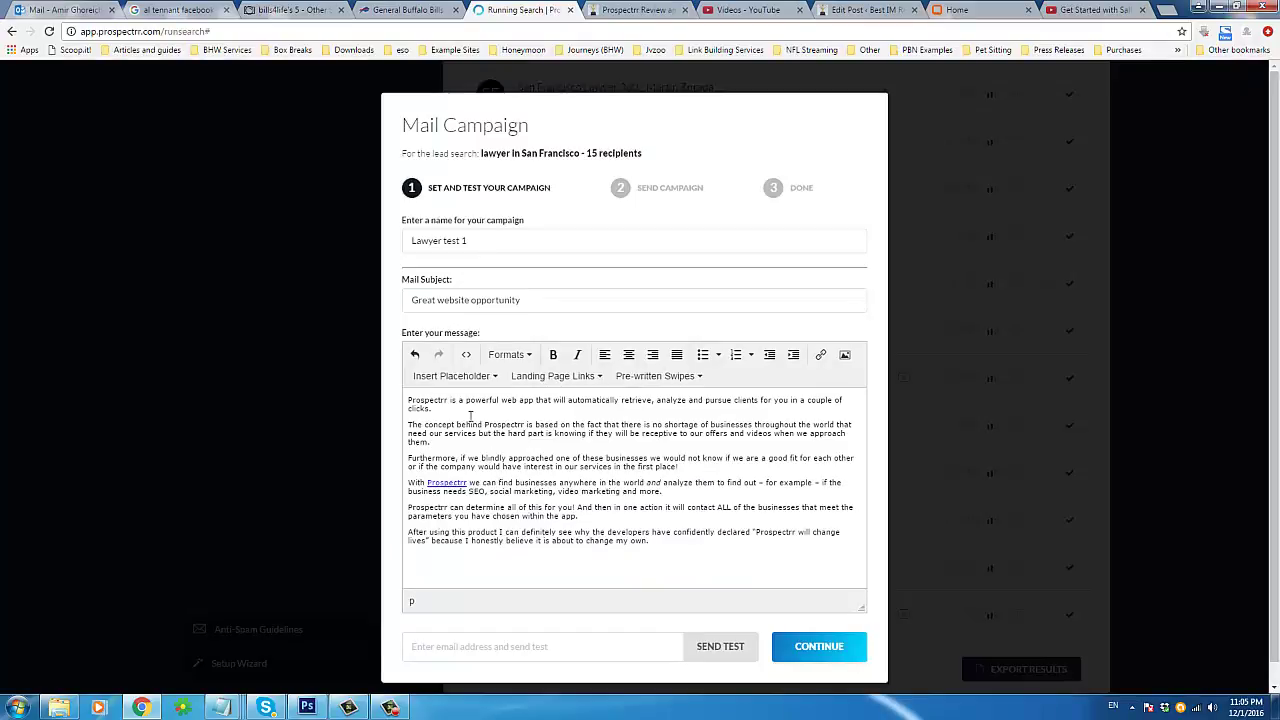
triple_click(550, 488)
click(545, 507)
double_click(453, 484)
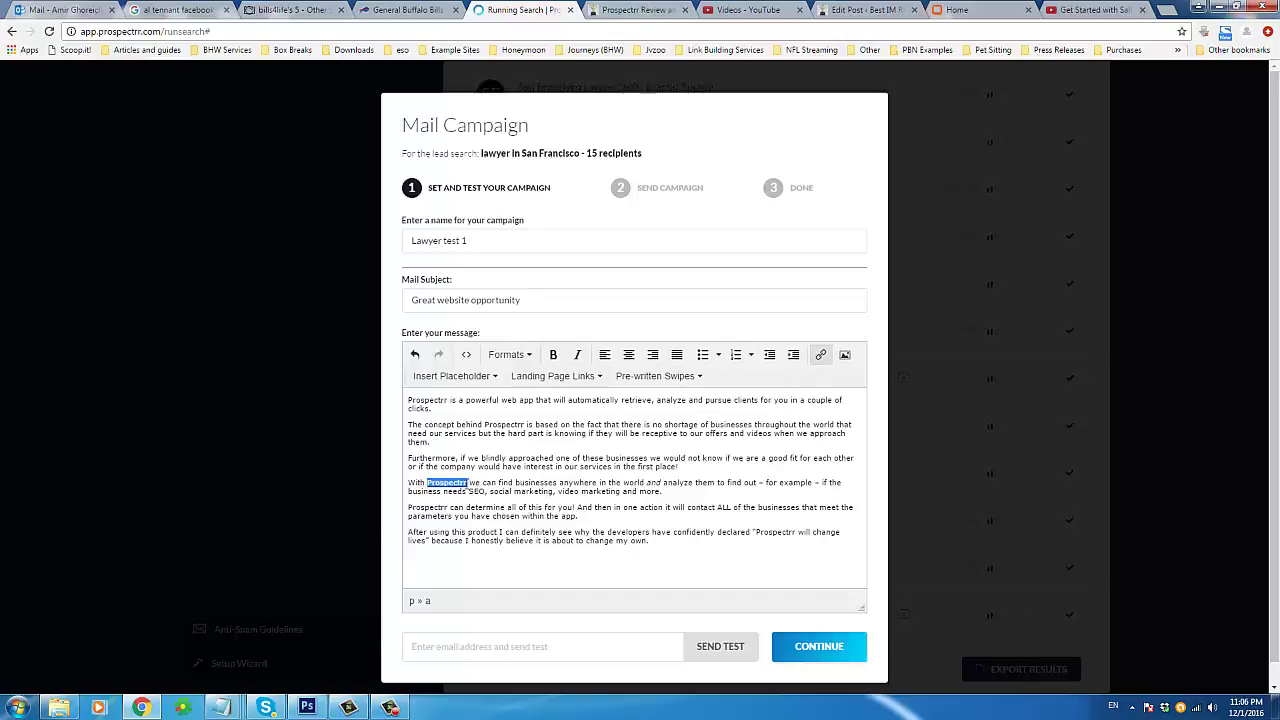
click(486, 488)
drag(427, 484, 467, 487)
click(491, 484)
click(810, 647)
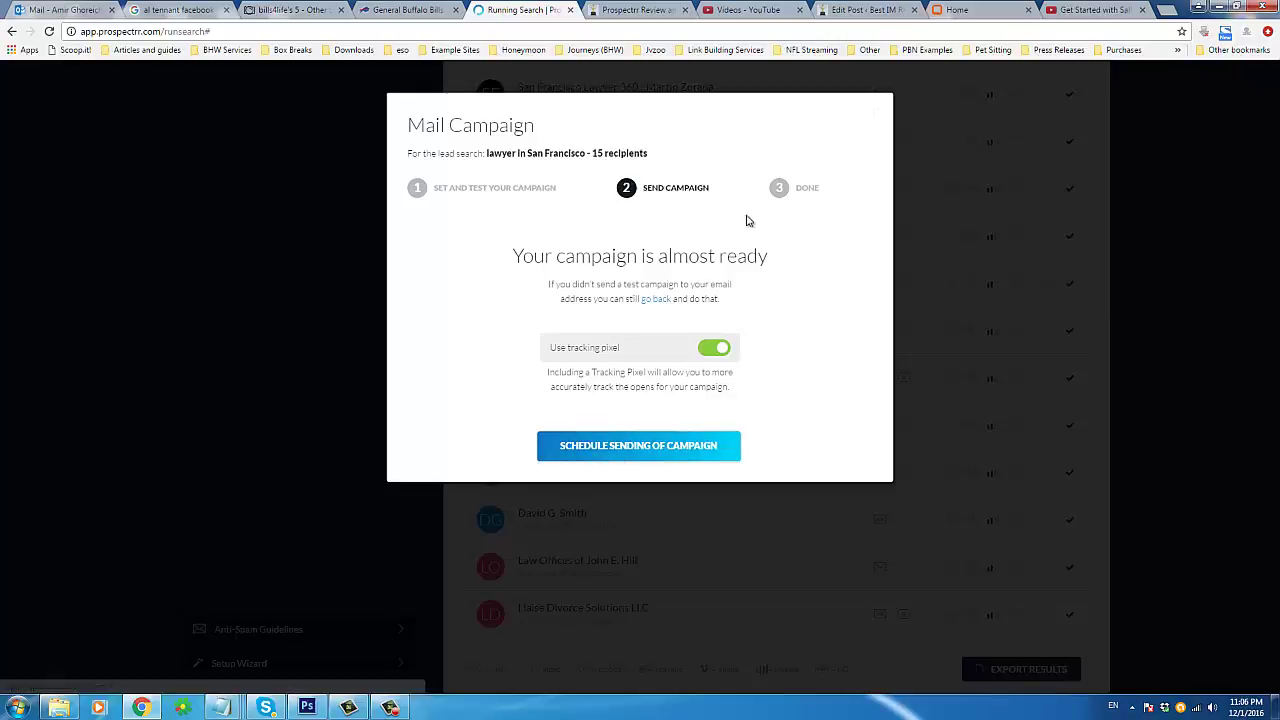
Step: Schedule sending of the mail campaign
click(606, 455)
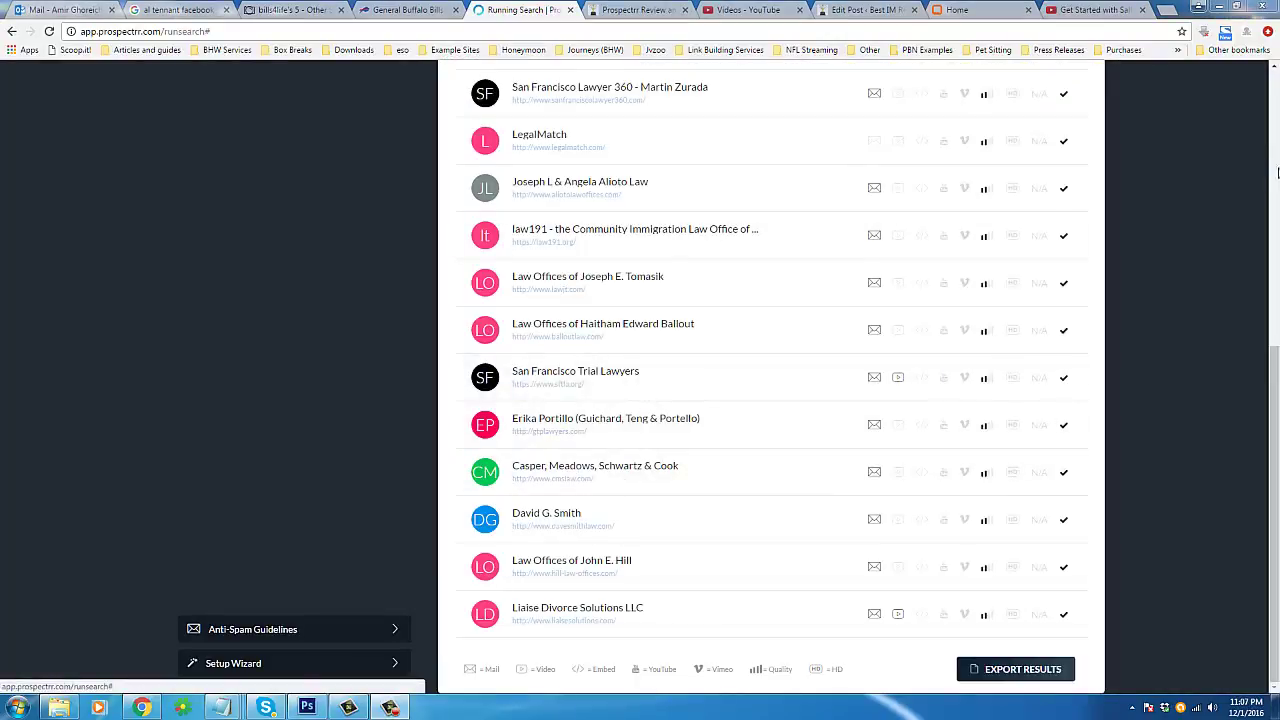
click(1274, 170)
drag(1274, 170, 1274, 185)
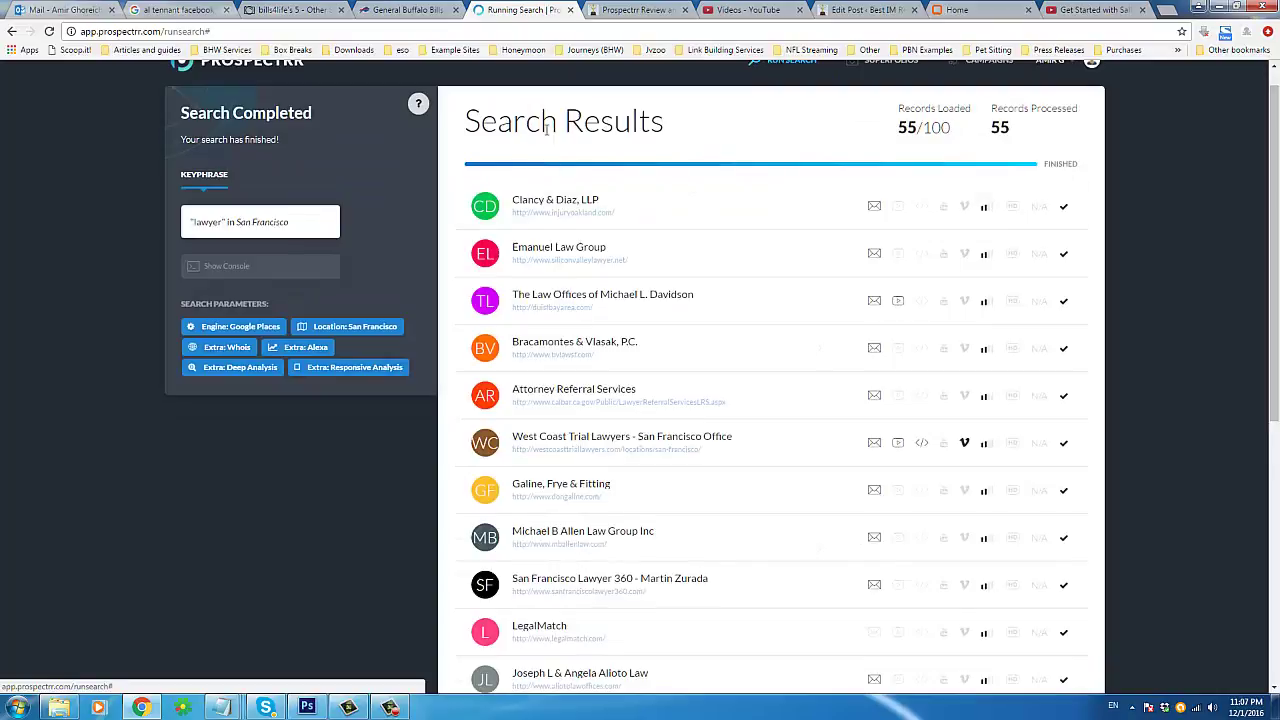
Step: Leave the San Francisco lawyer search results via SUPERFOLIOS, confirming Leave
triple_click(557, 125)
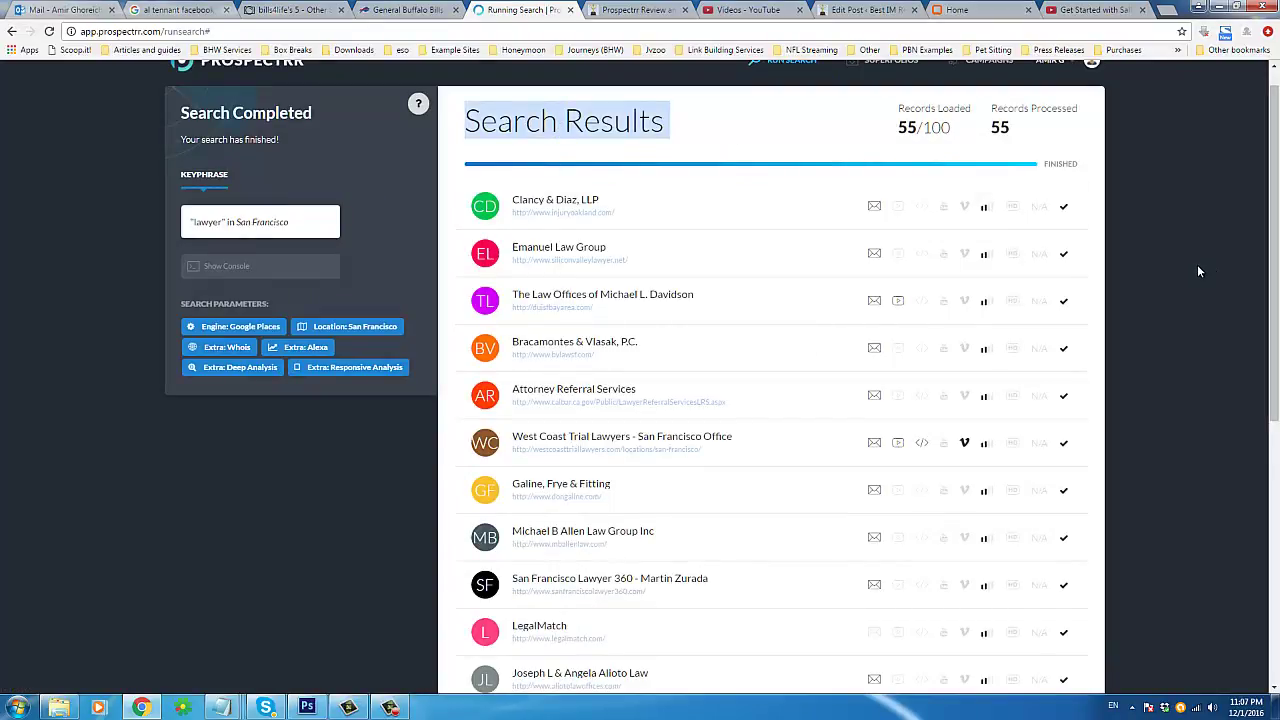
click(1143, 138)
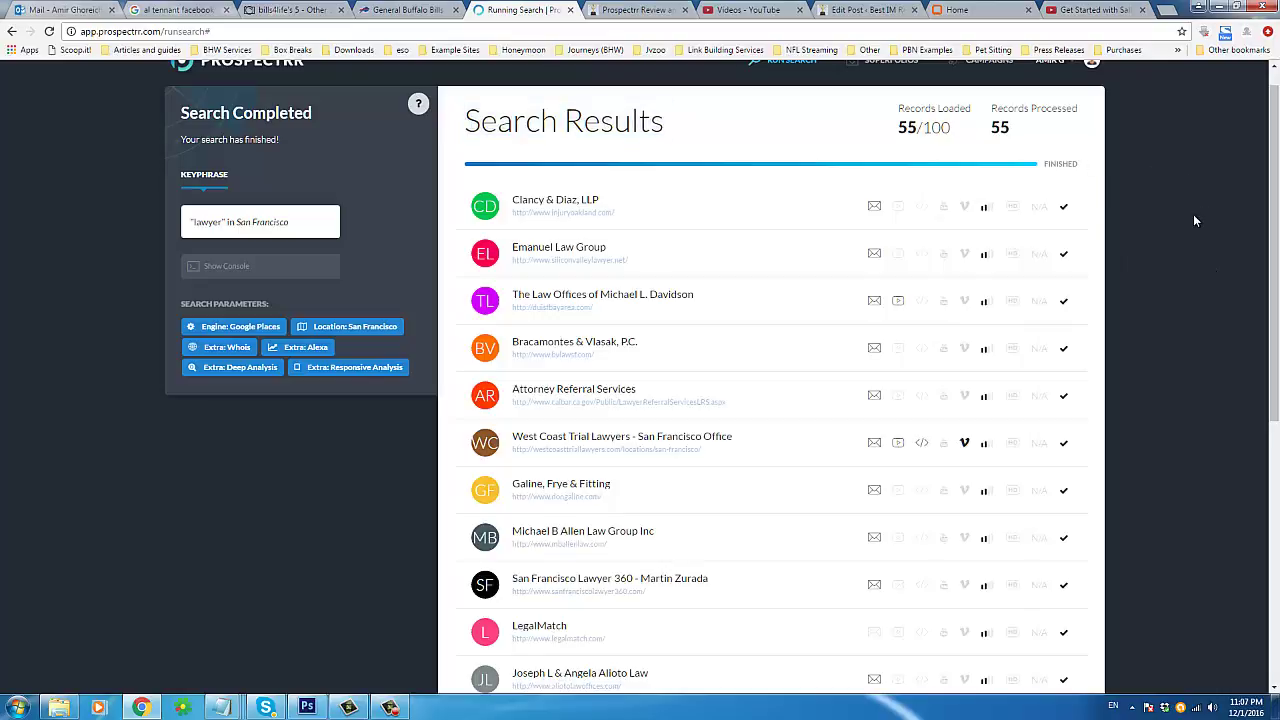
scroll(1192, 275, up, 1)
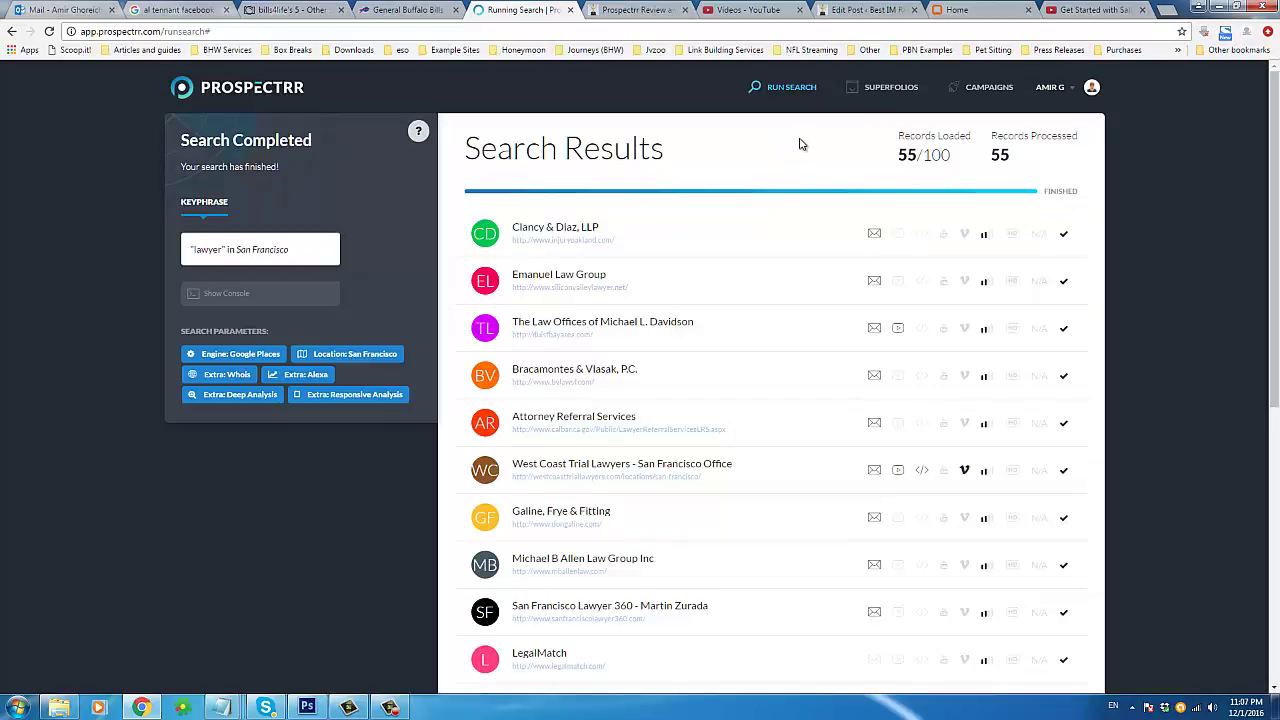
click(897, 92)
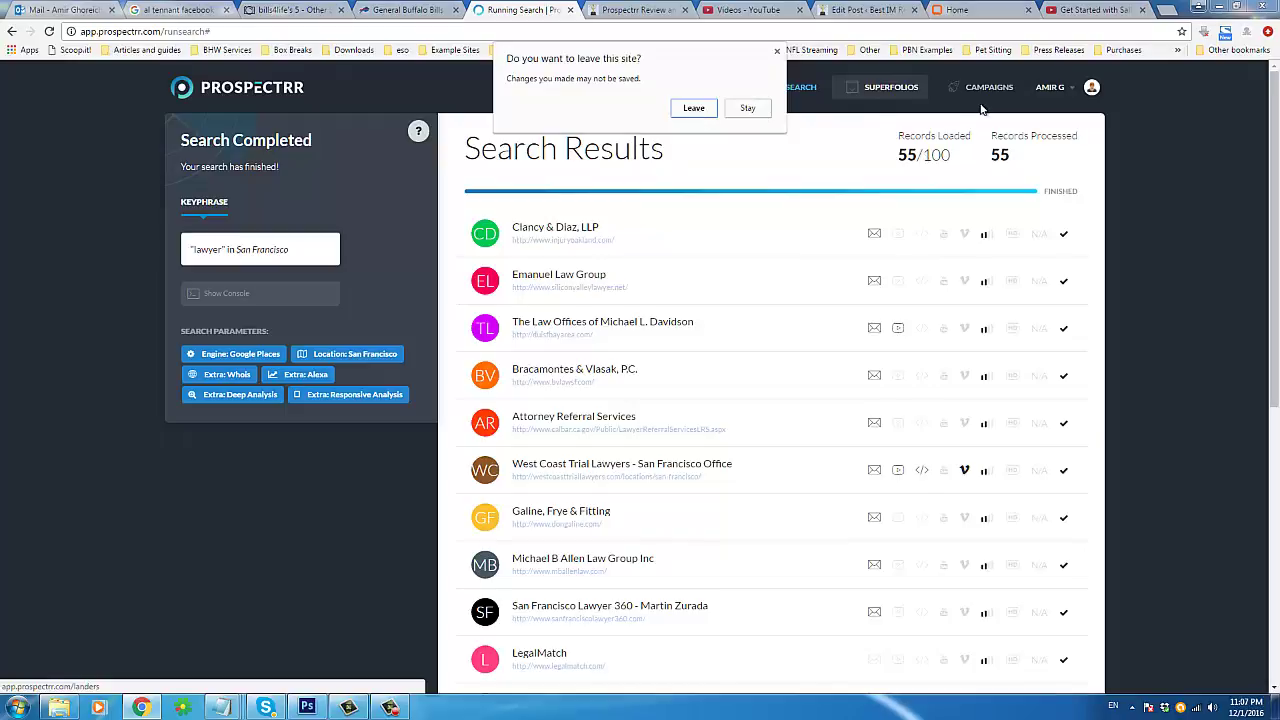
click(694, 109)
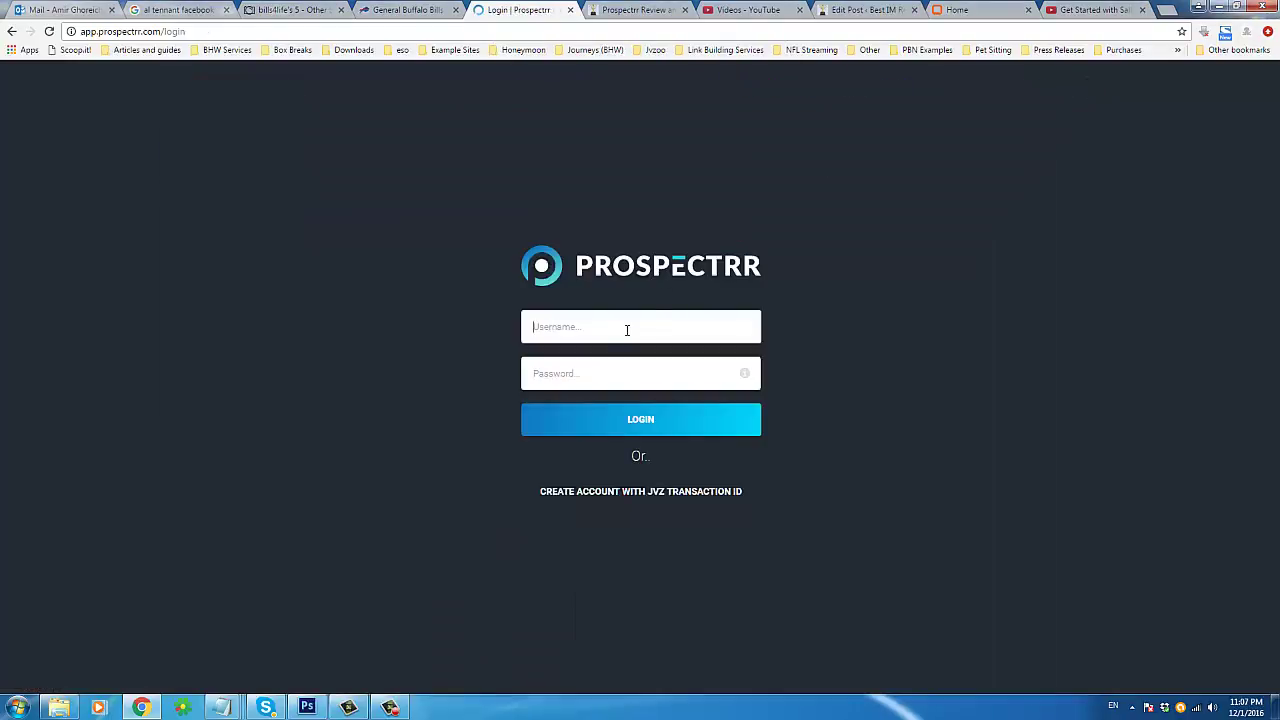
Step: Get back to the search page and open the SUPERFOLIOS Landing Pages manager
click(390, 707)
click(279, 601)
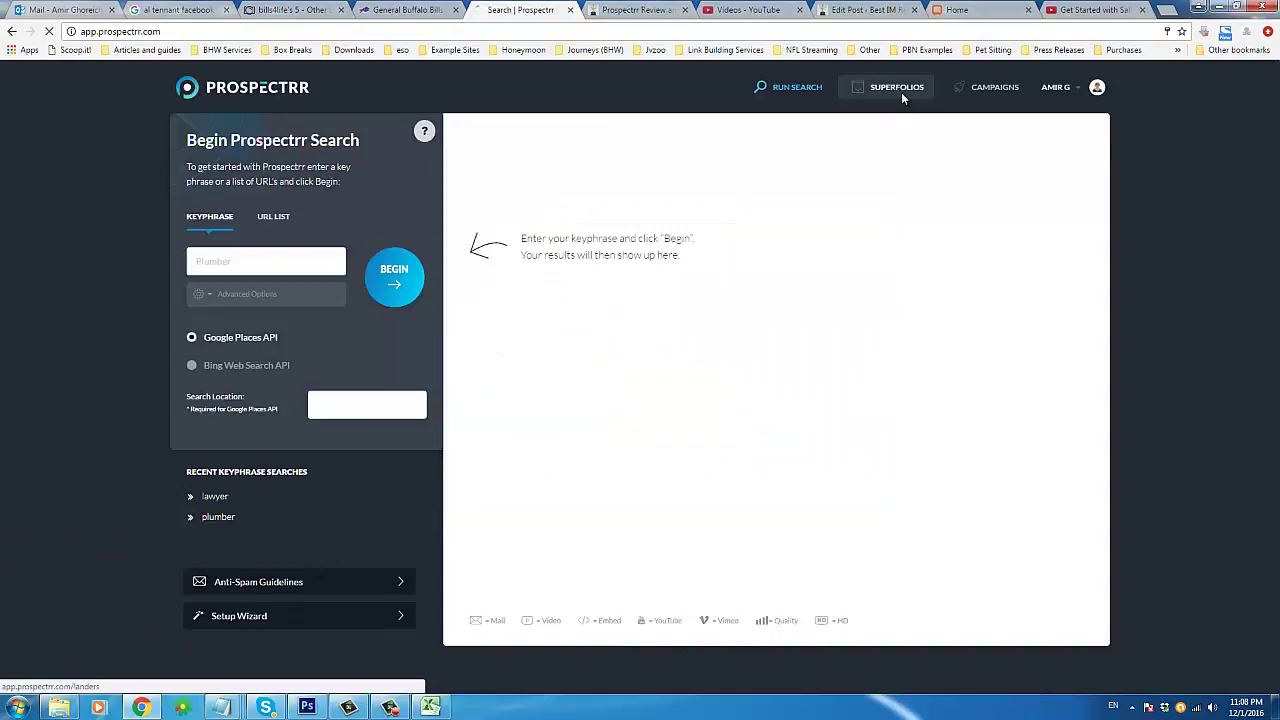
click(900, 92)
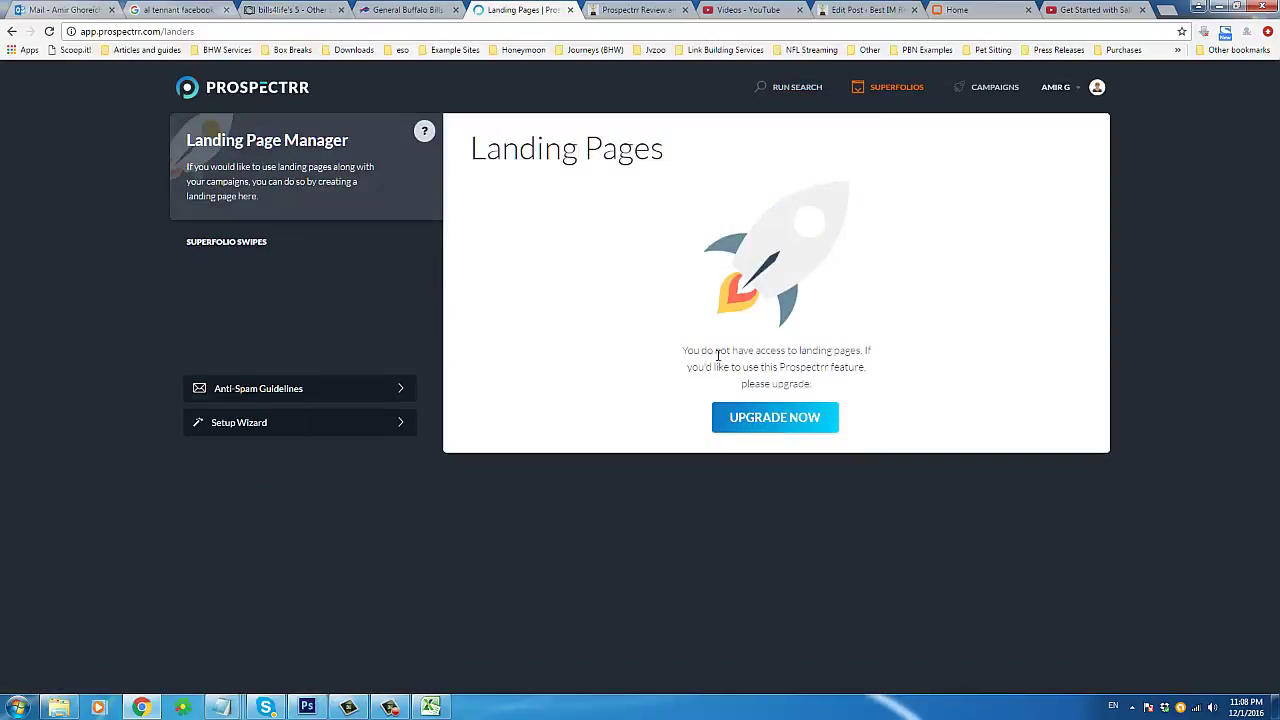
triple_click(714, 355)
click(800, 370)
Step: Highlight the Landing Pages heading, the upgrade-required message and the manager description
drag(497, 148, 634, 148)
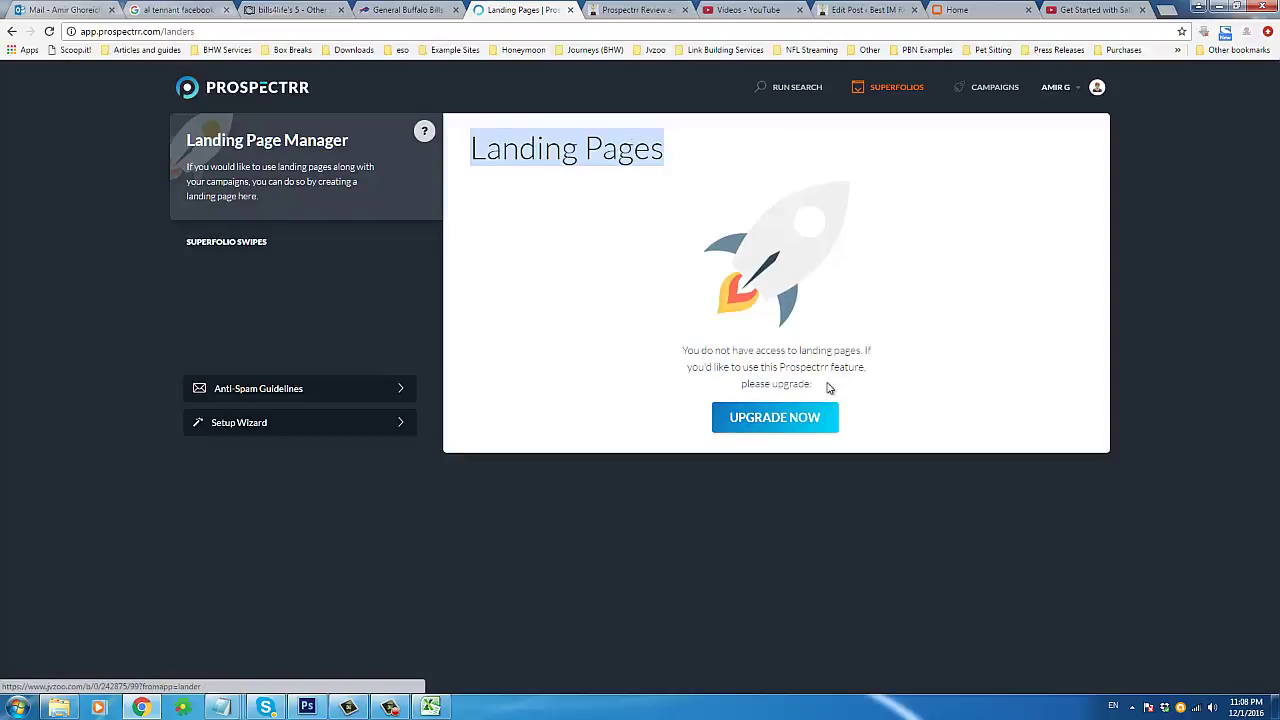
triple_click(742, 368)
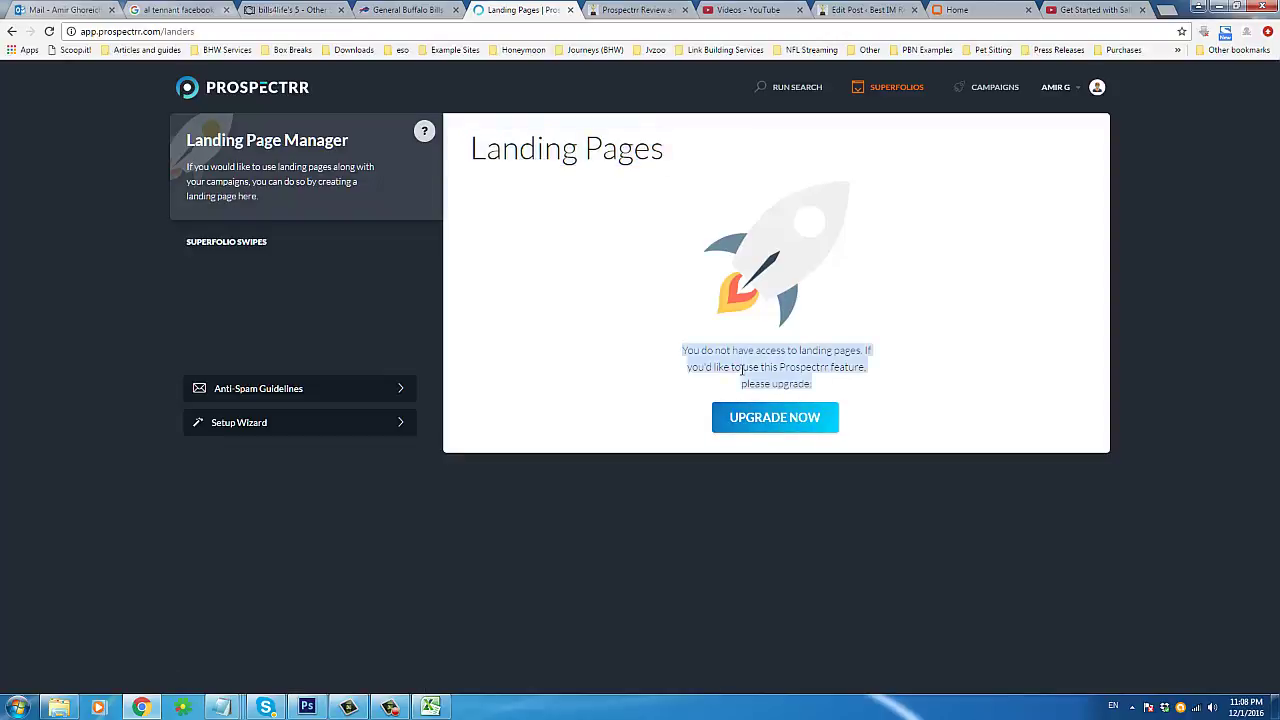
click(511, 287)
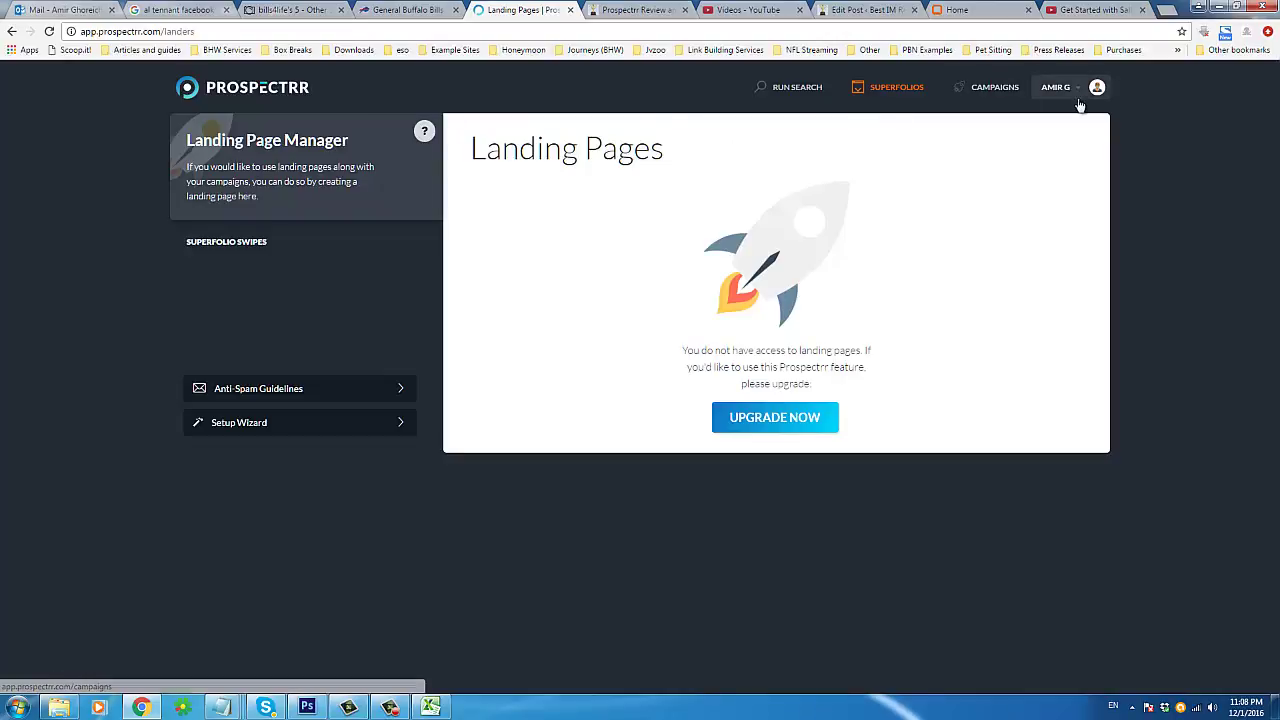
drag(256, 170, 270, 207)
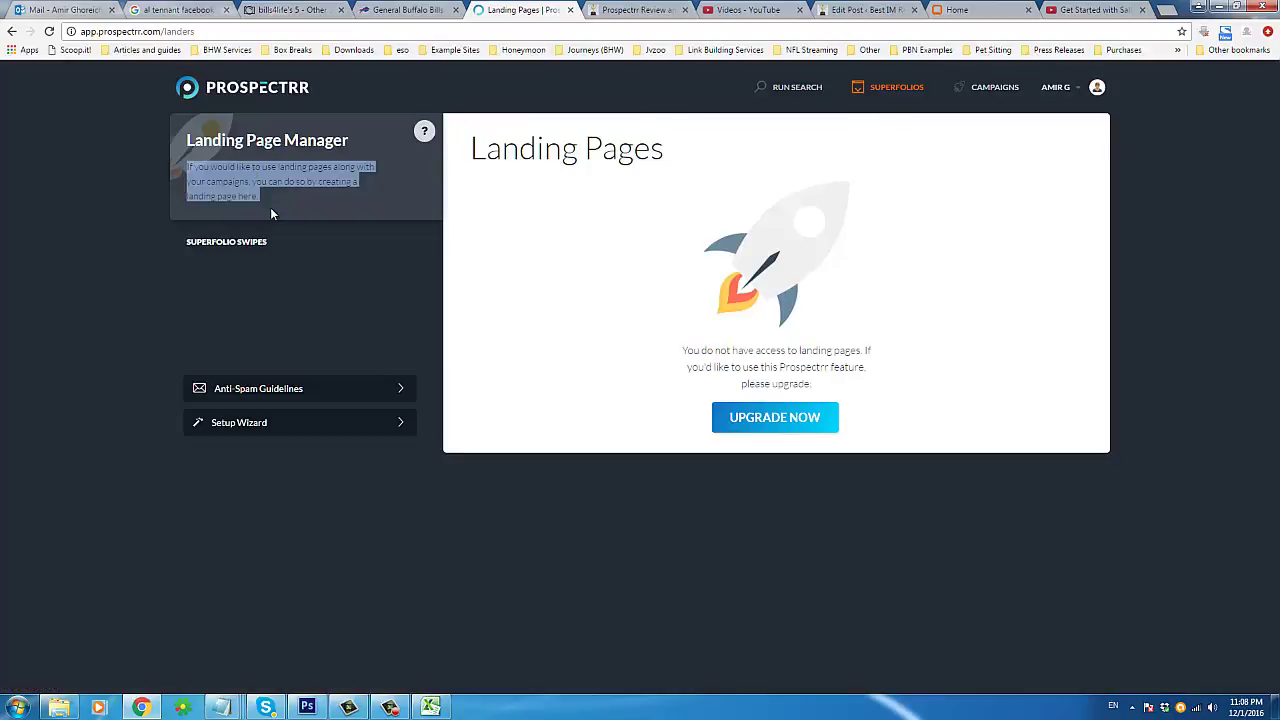
click(270, 207)
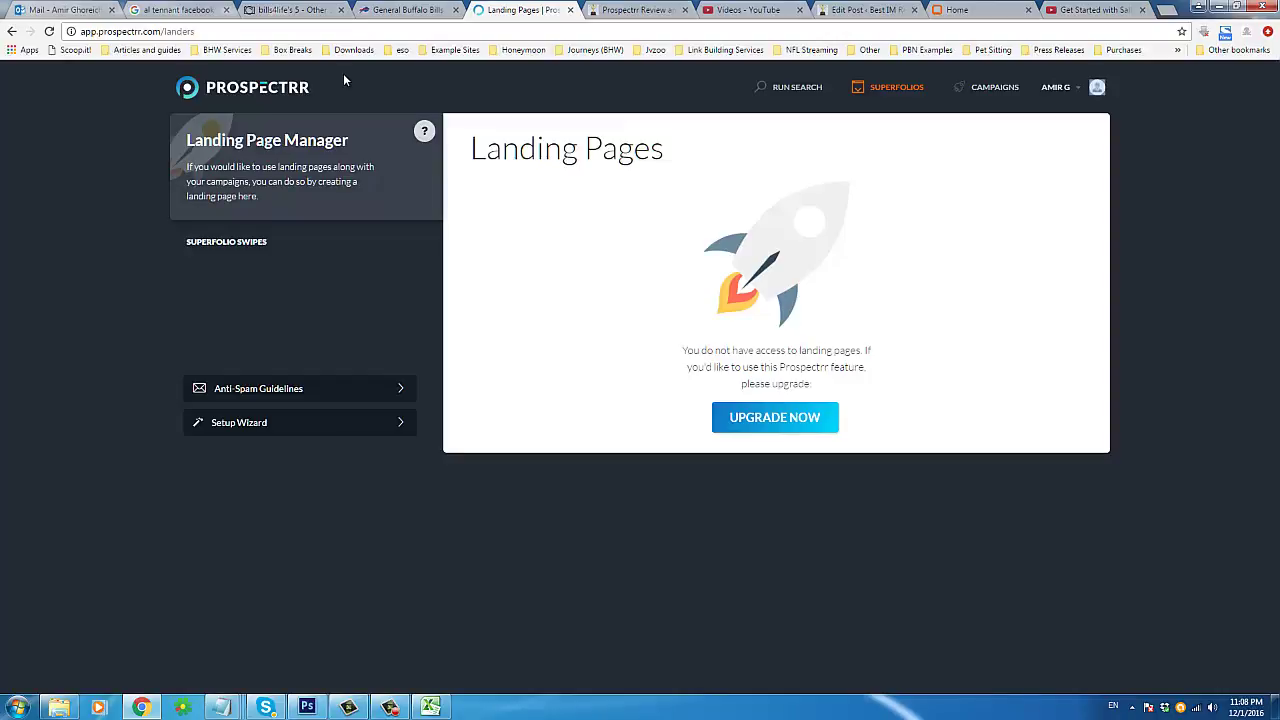
triple_click(506, 157)
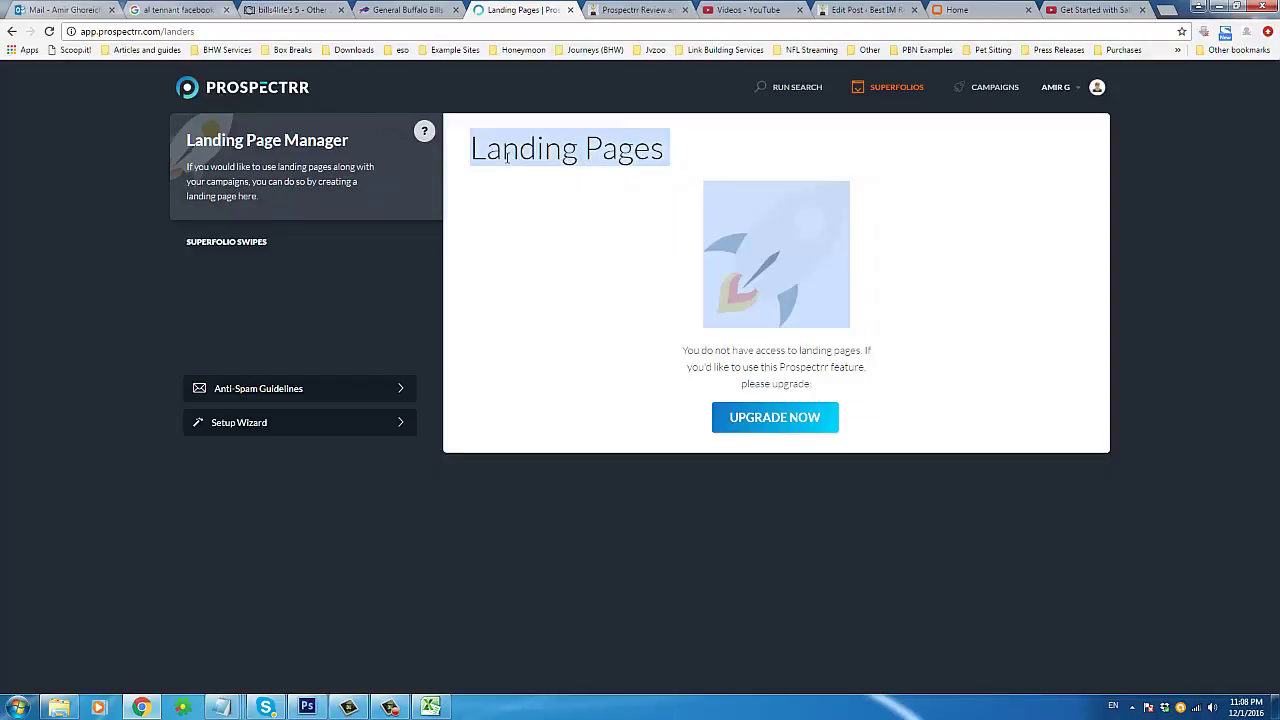
click(552, 153)
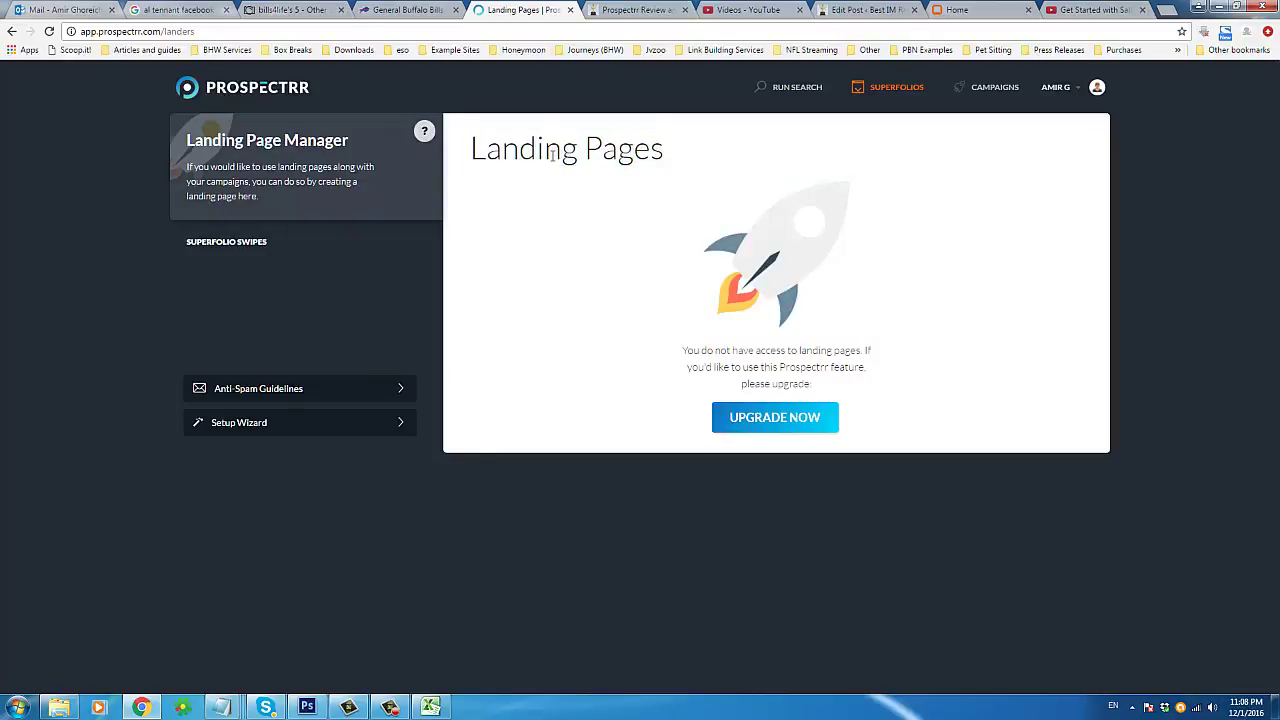
Step: Select the Landing word, the rocket image and the Landing Page Manager heading
double_click(542, 152)
click(498, 228)
double_click(640, 231)
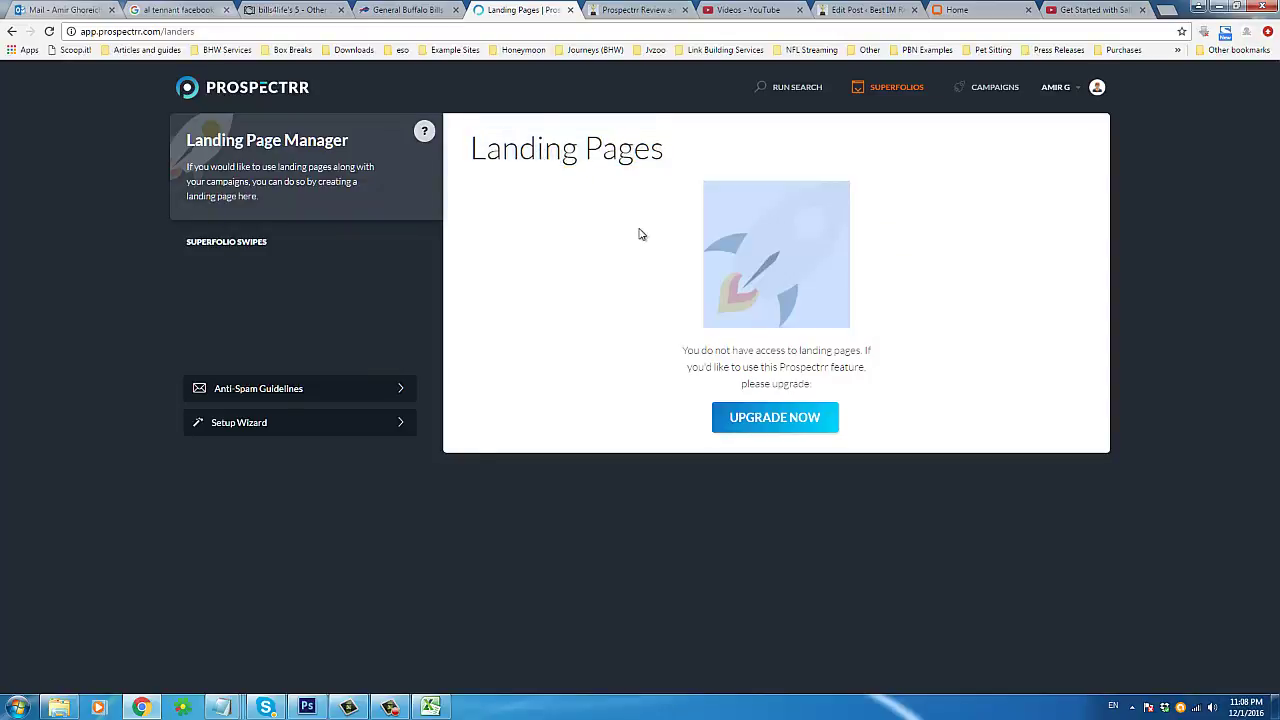
triple_click(561, 164)
click(525, 211)
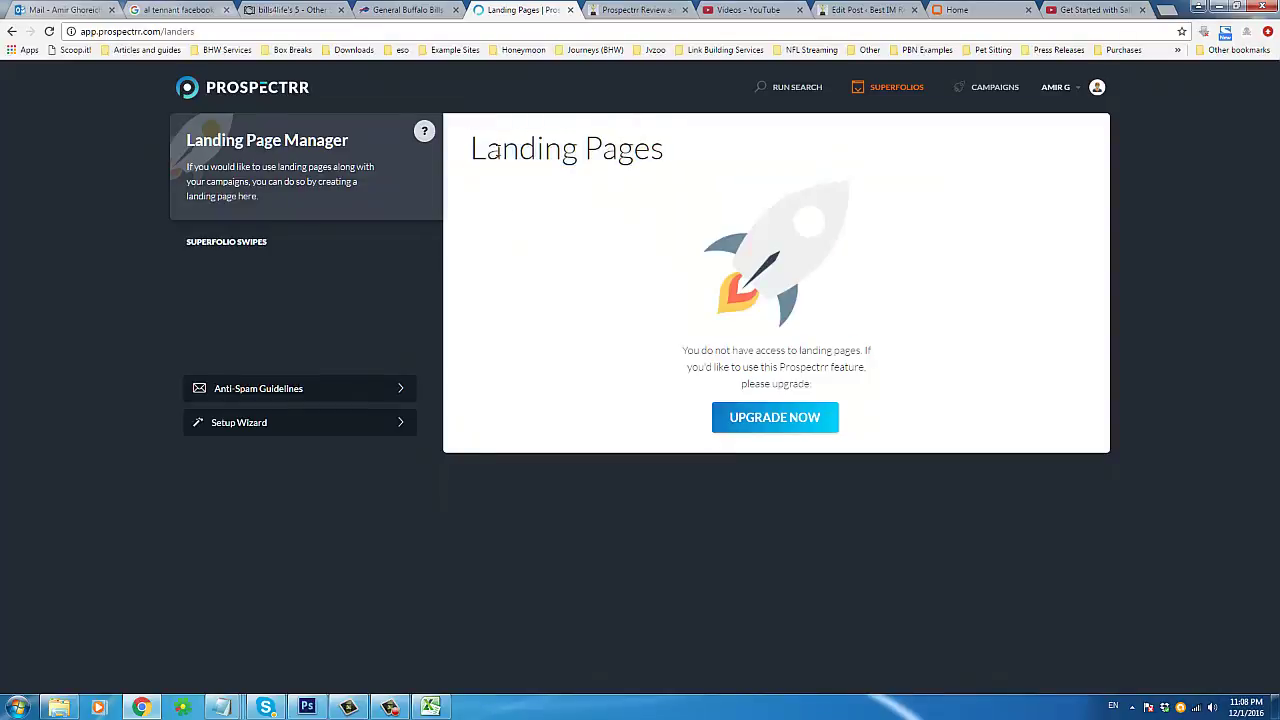
drag(494, 148, 712, 142)
click(565, 241)
drag(283, 140, 187, 141)
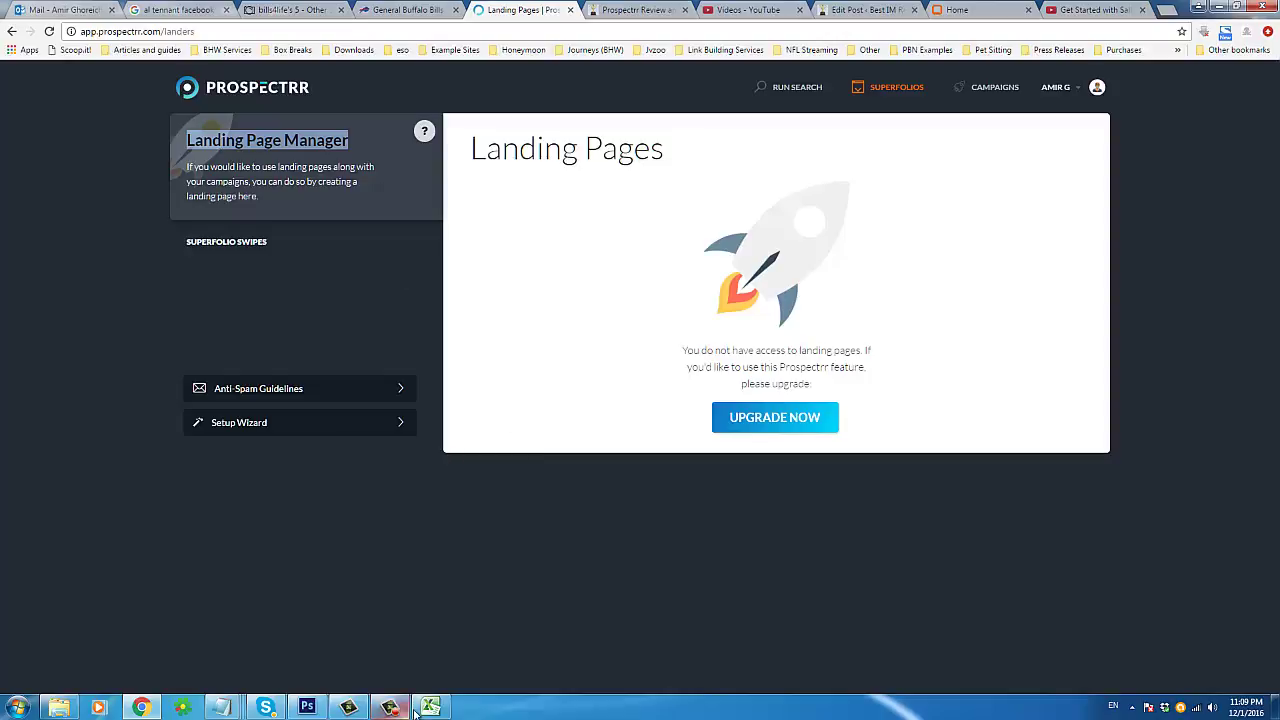
Step: Dismiss the Windows colour-scheme prompt and switch to the Prospectrr Review and Bonus post
mouse_move(432, 710)
click(836, 550)
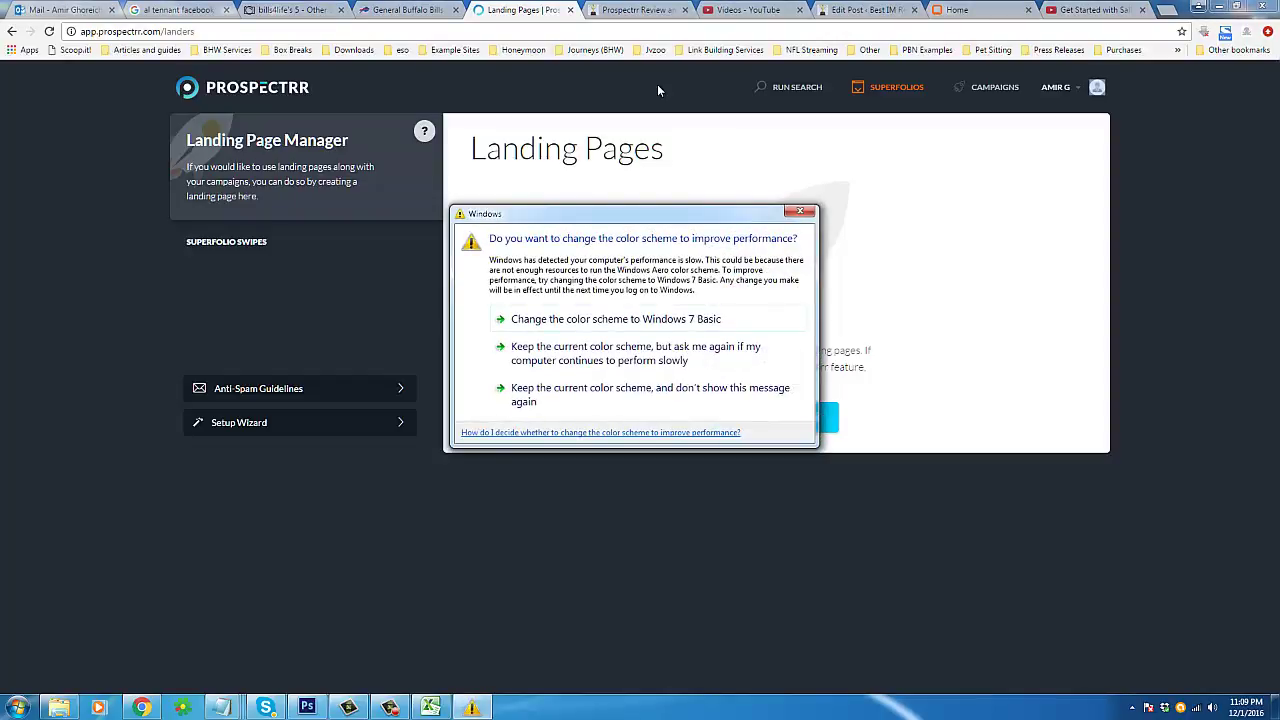
click(596, 62)
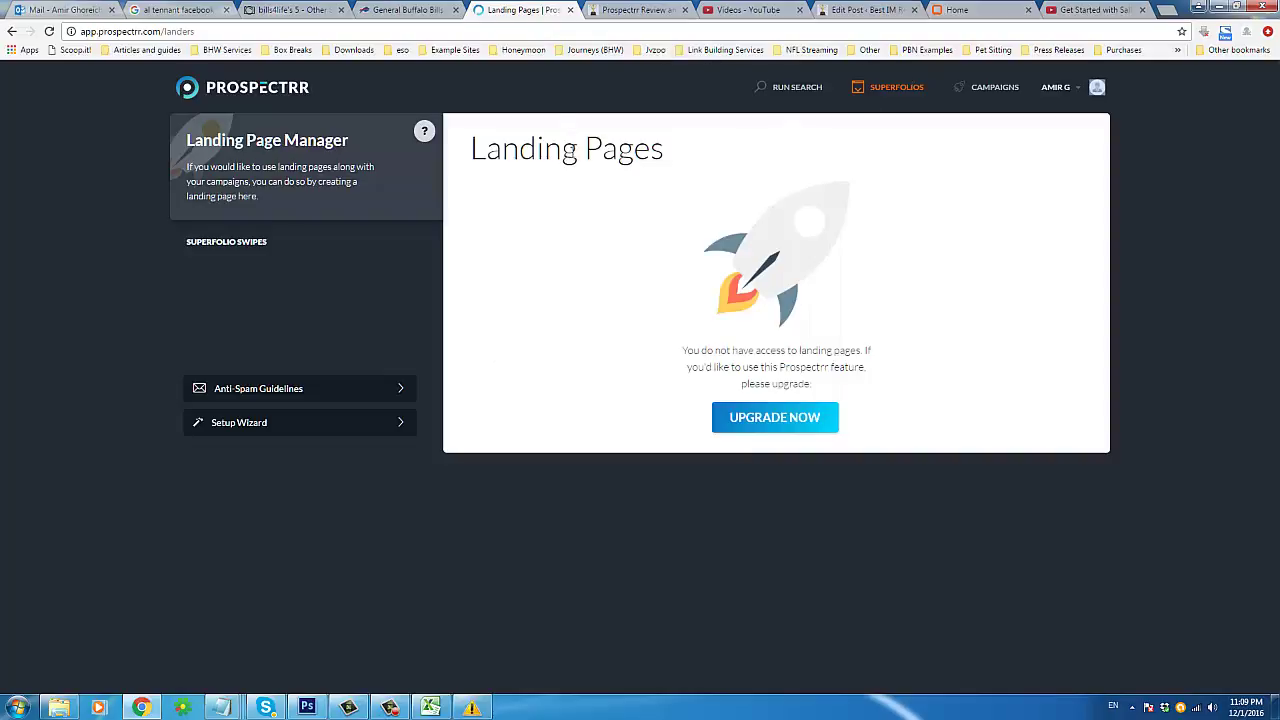
double_click(586, 148)
click(634, 128)
click(629, 12)
click(229, 280)
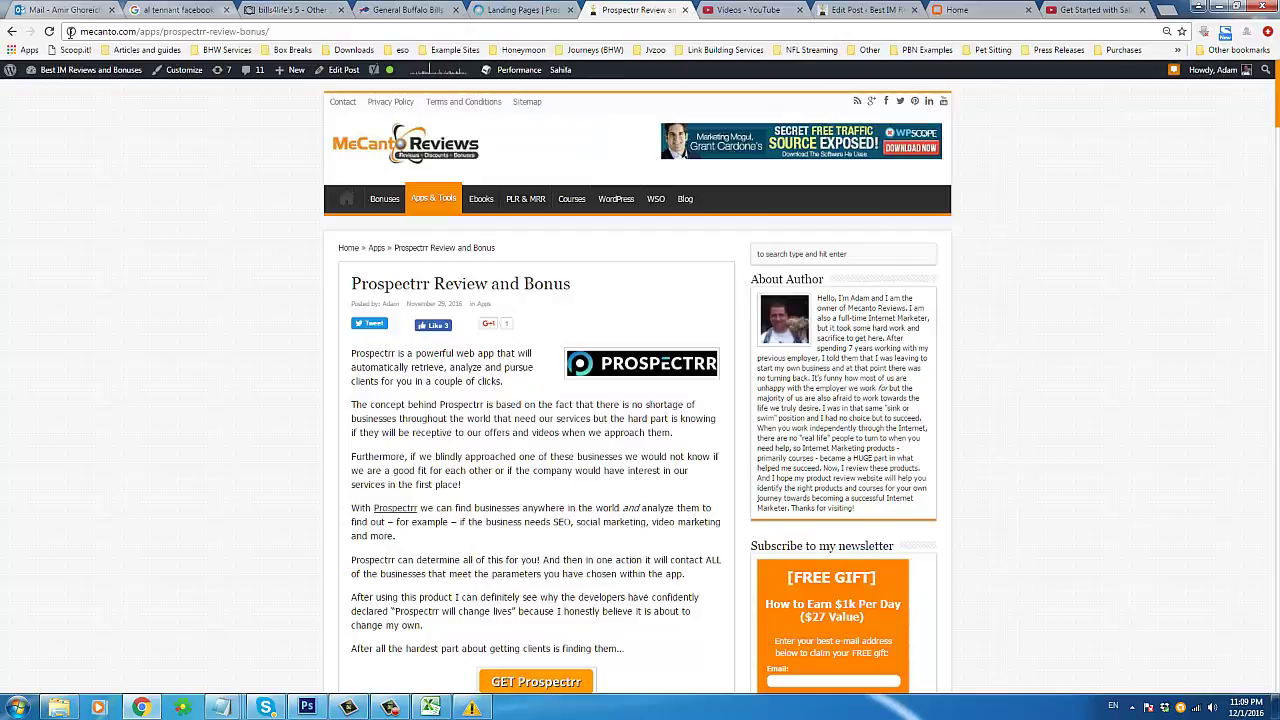
Step: Scroll the review post to its closing paragraph and select a few words there
click(122, 31)
scroll(151, 283, down, 2)
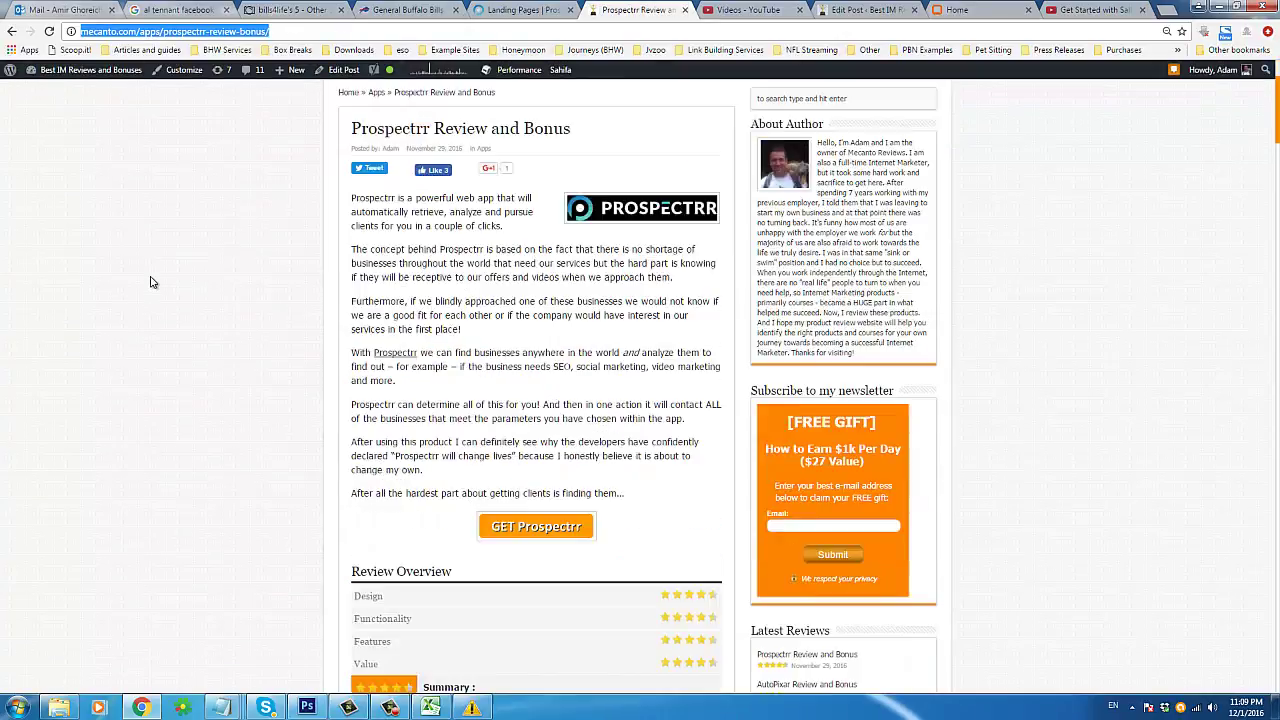
scroll(323, 355, down, 4)
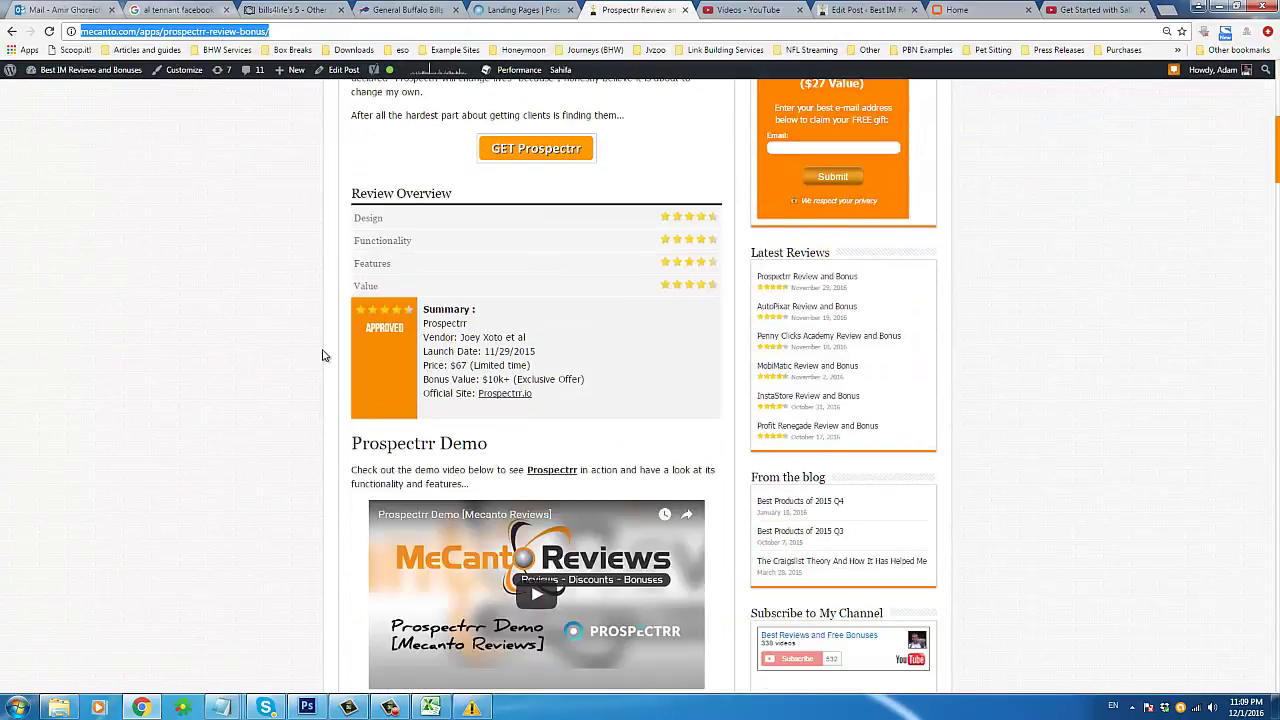
scroll(323, 355, down, 7)
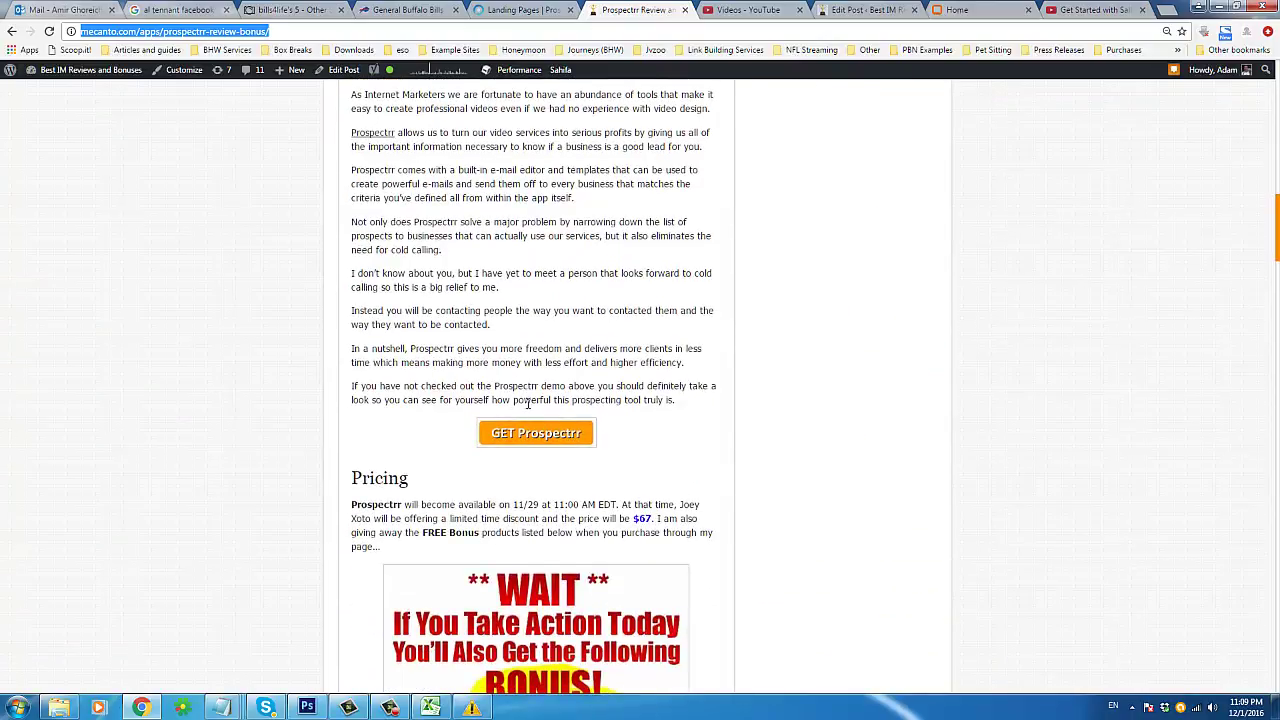
double_click(531, 399)
click(531, 399)
double_click(485, 386)
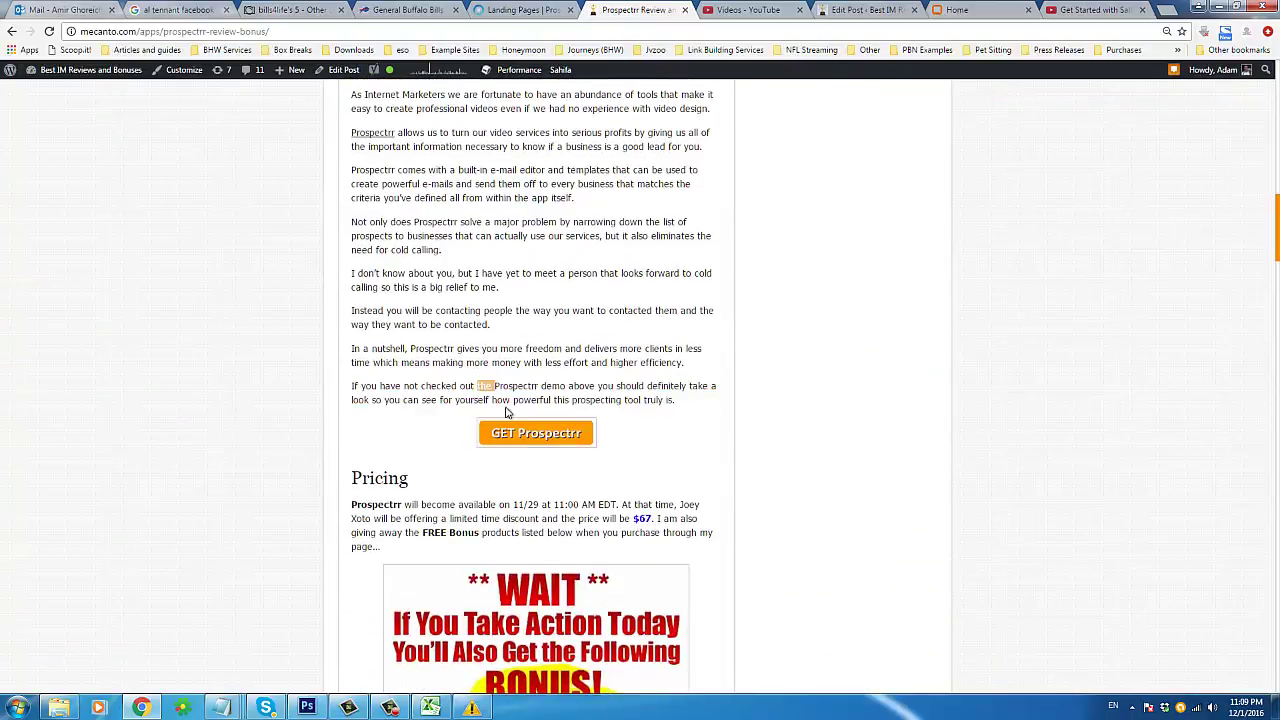
Step: Scroll through the bonus products list, then return to the Prospectrr Landing Pages page
scroll(430, 320, down, 5)
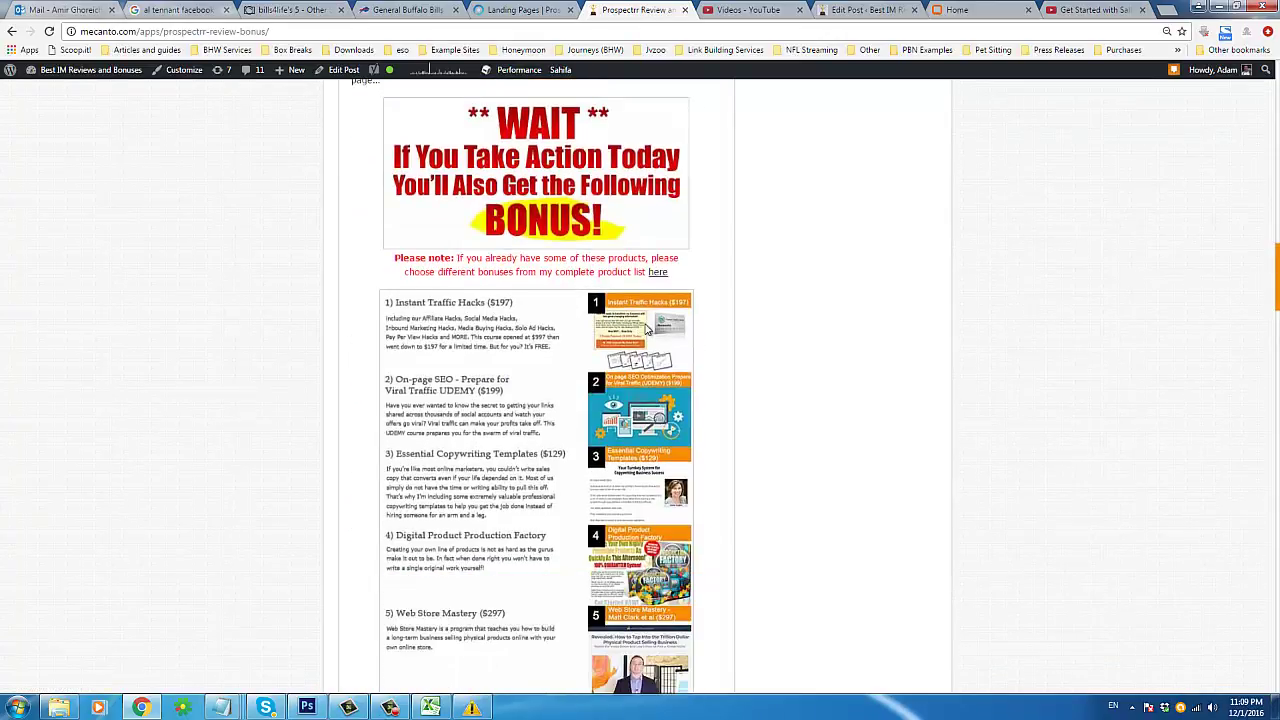
scroll(586, 380, down, 3)
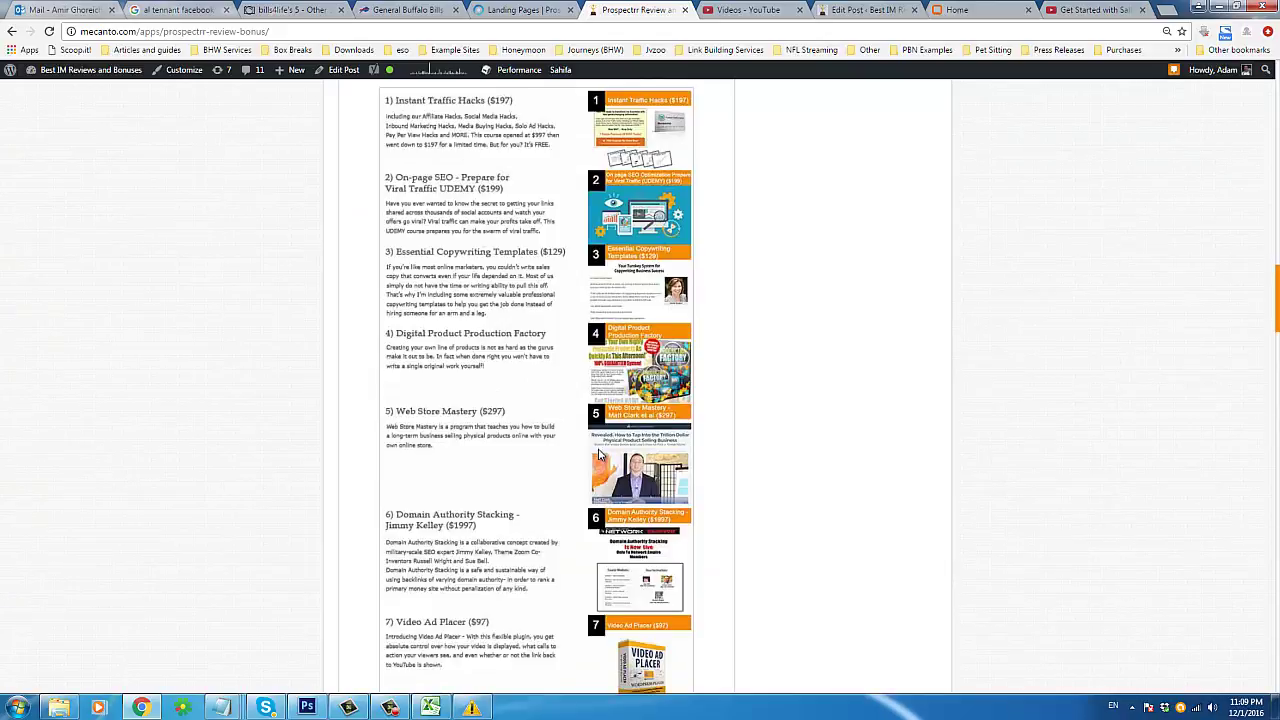
scroll(598, 455, down, 6)
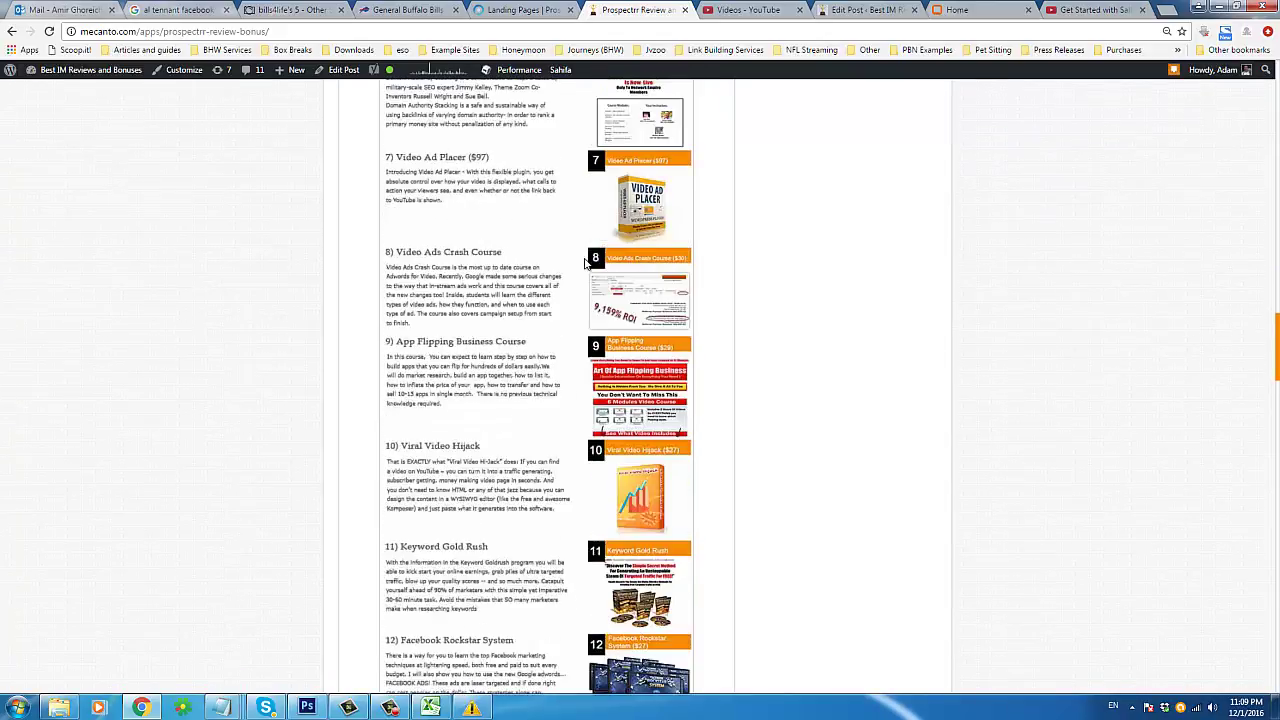
scroll(586, 263, down, 4)
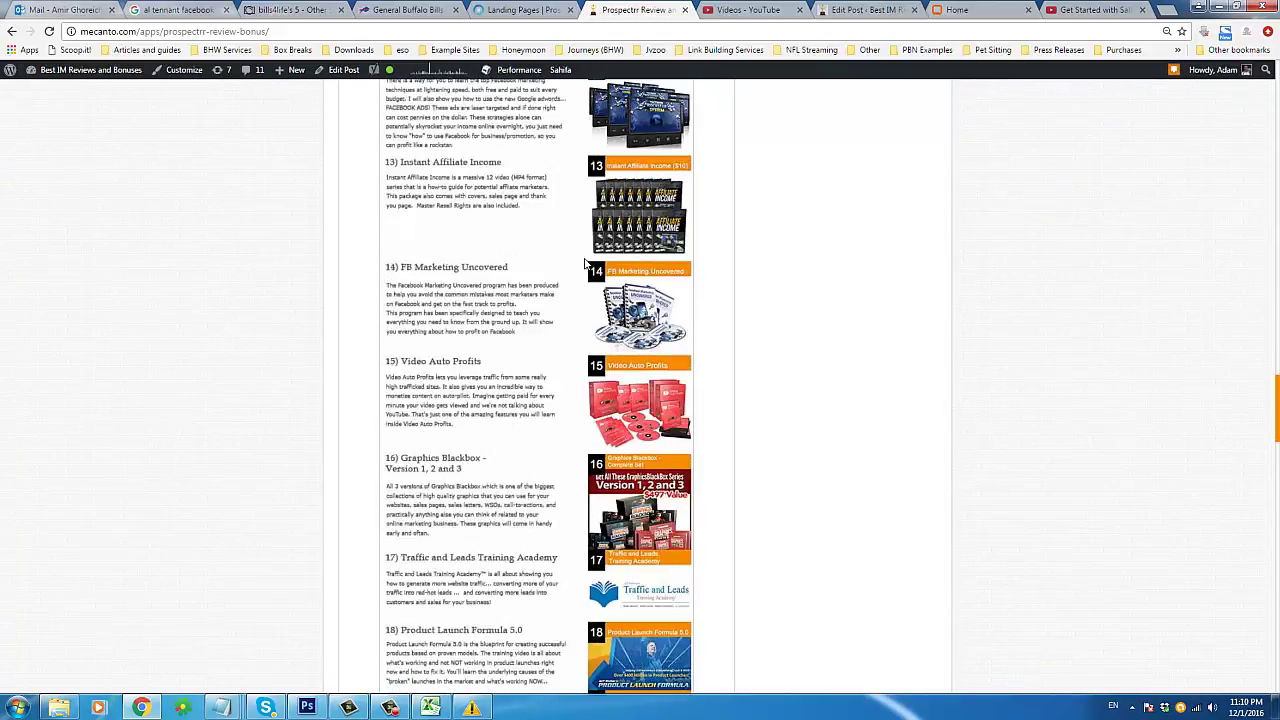
scroll(586, 263, down, 4)
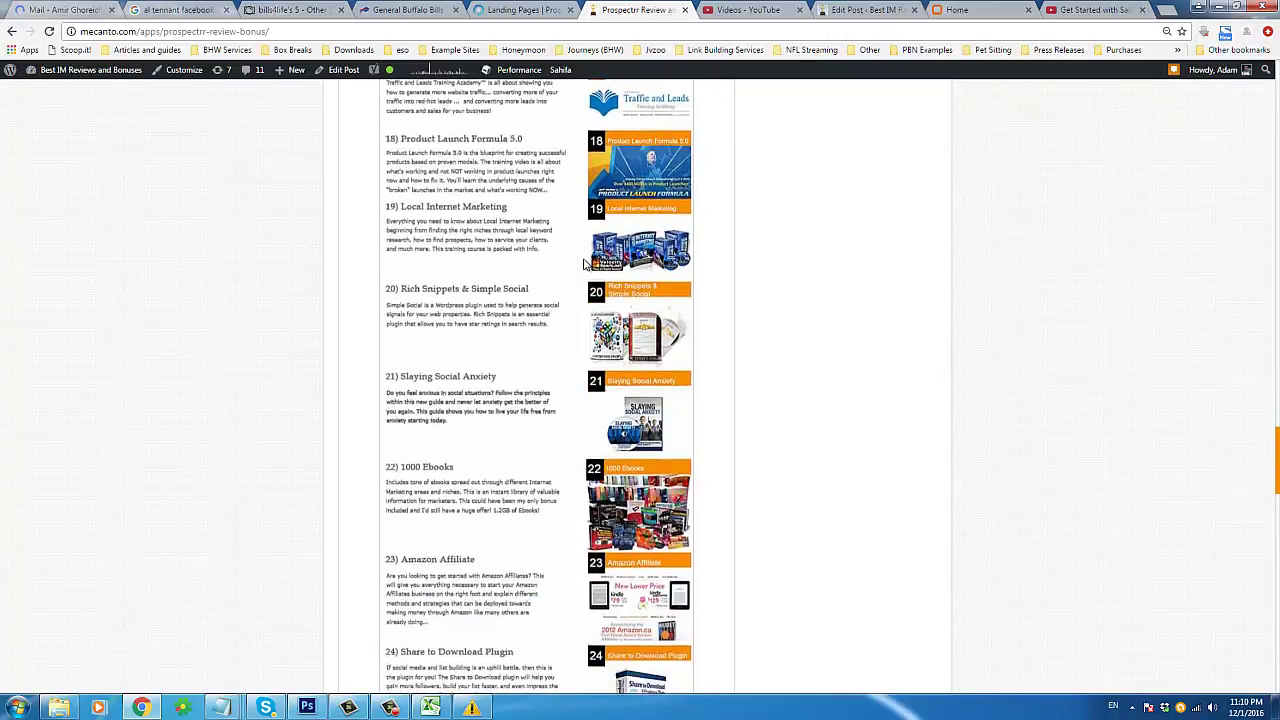
scroll(586, 263, down, 8)
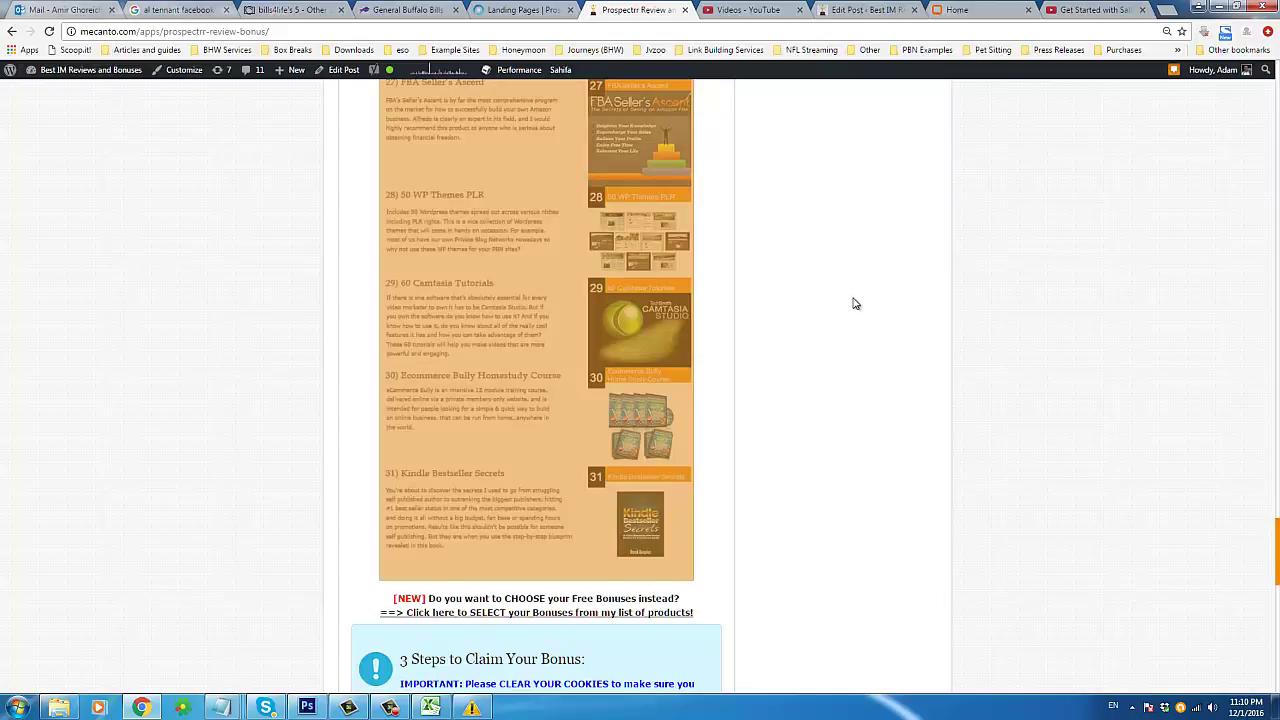
click(543, 9)
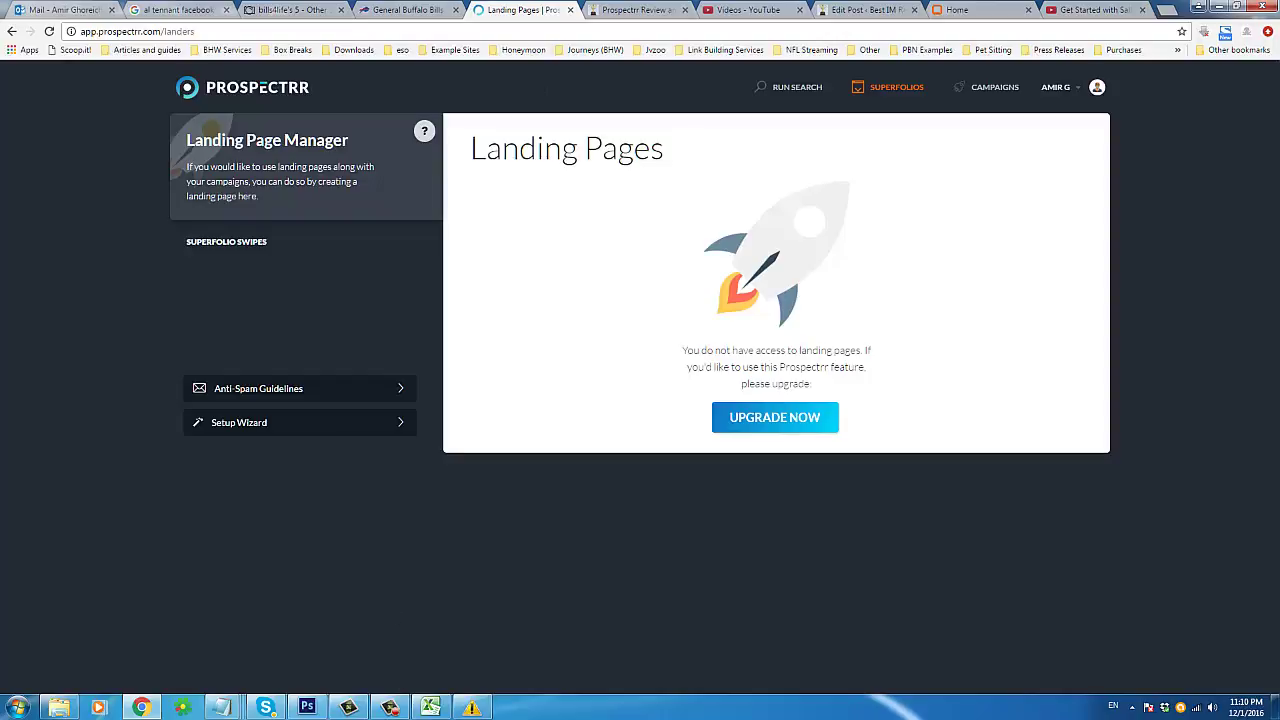
click(390, 707)
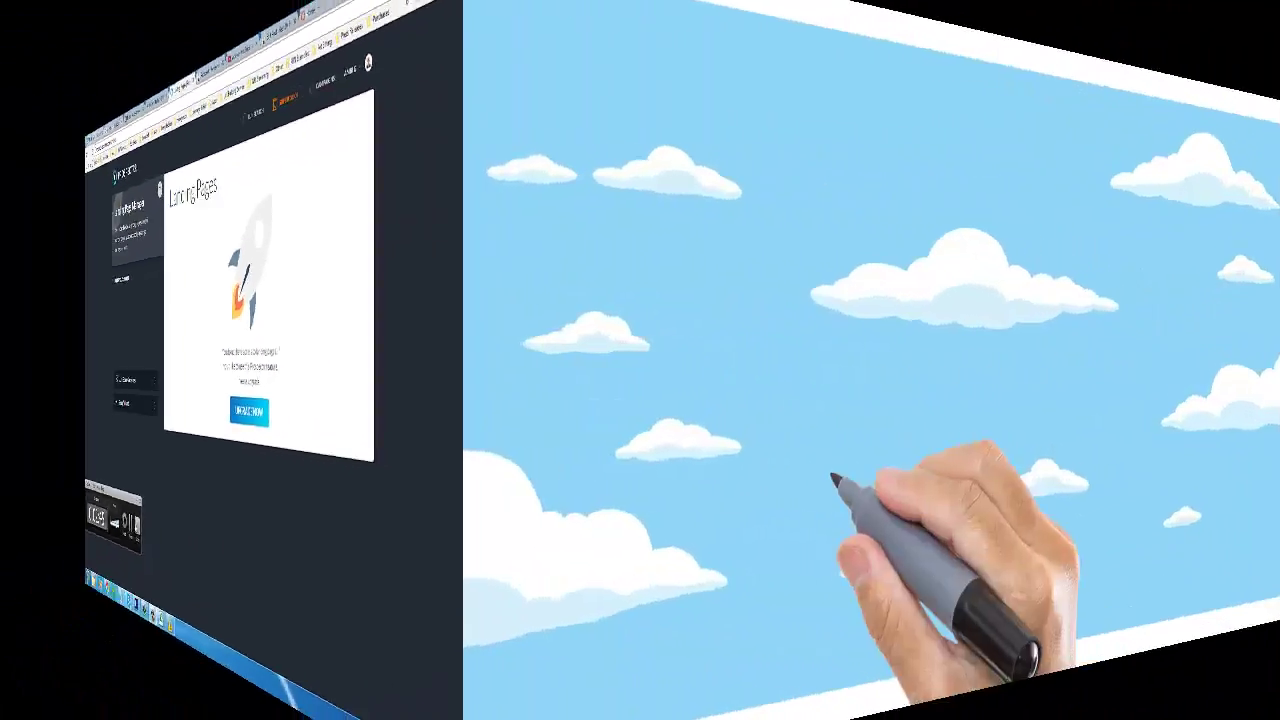